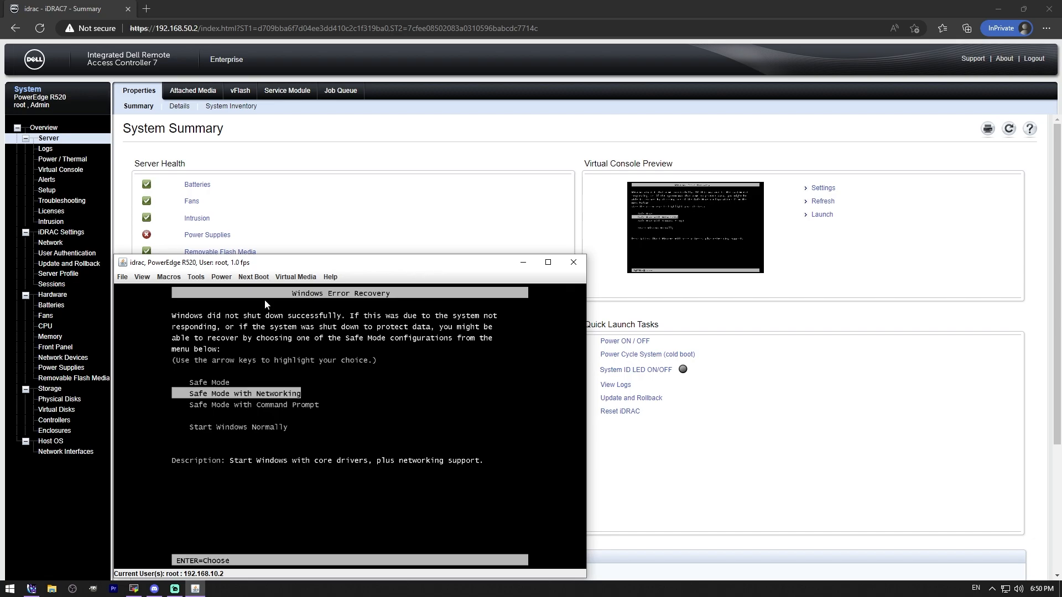
Step: Review the server's existing virtual disks, the management actions available for vd0, and the settings for creating a virtual disk
click(53, 410)
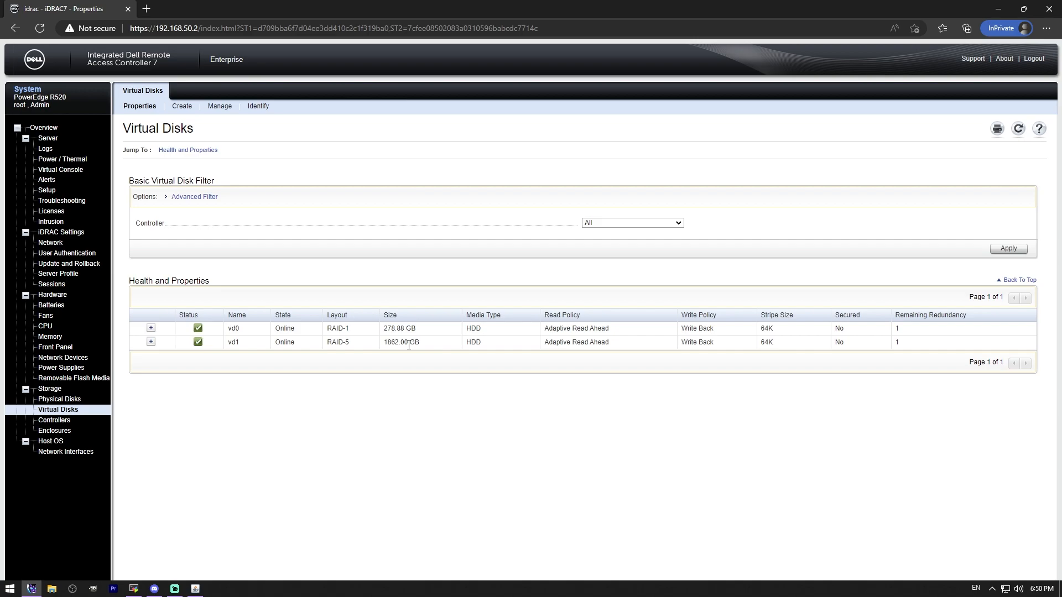
click(226, 108)
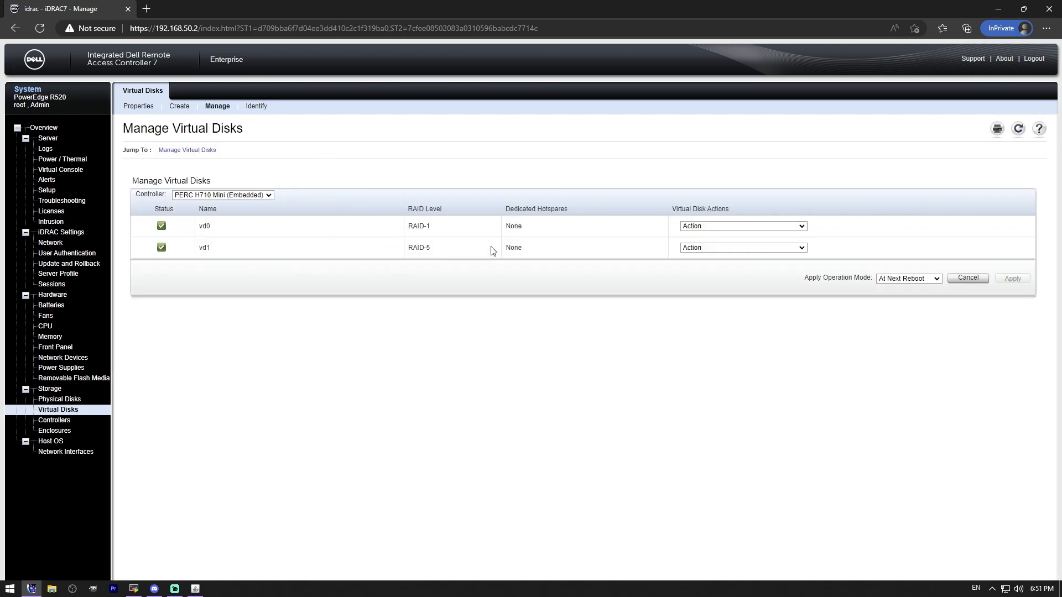
click(756, 225)
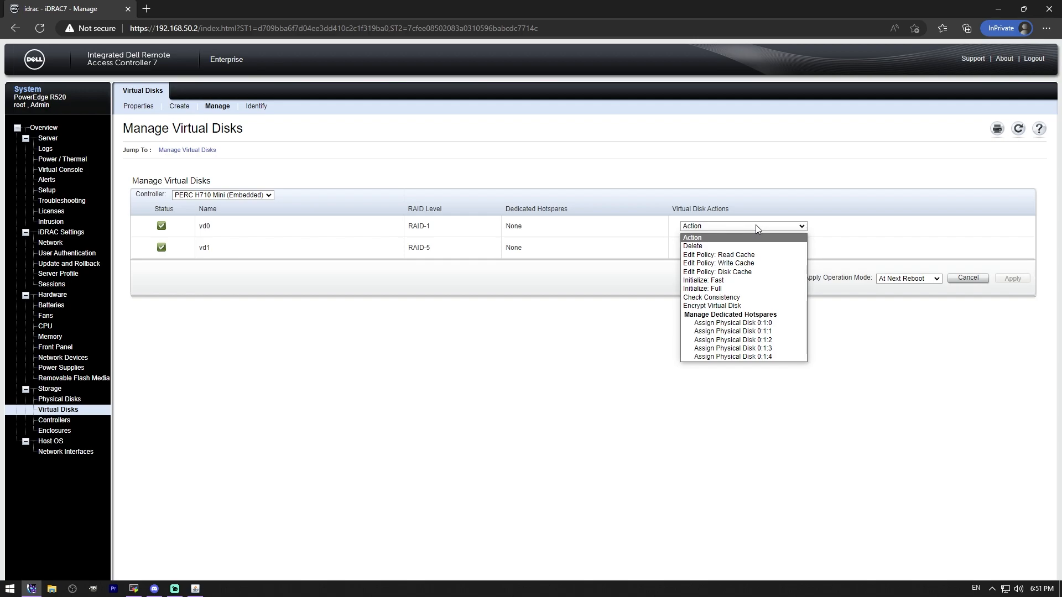
click(567, 295)
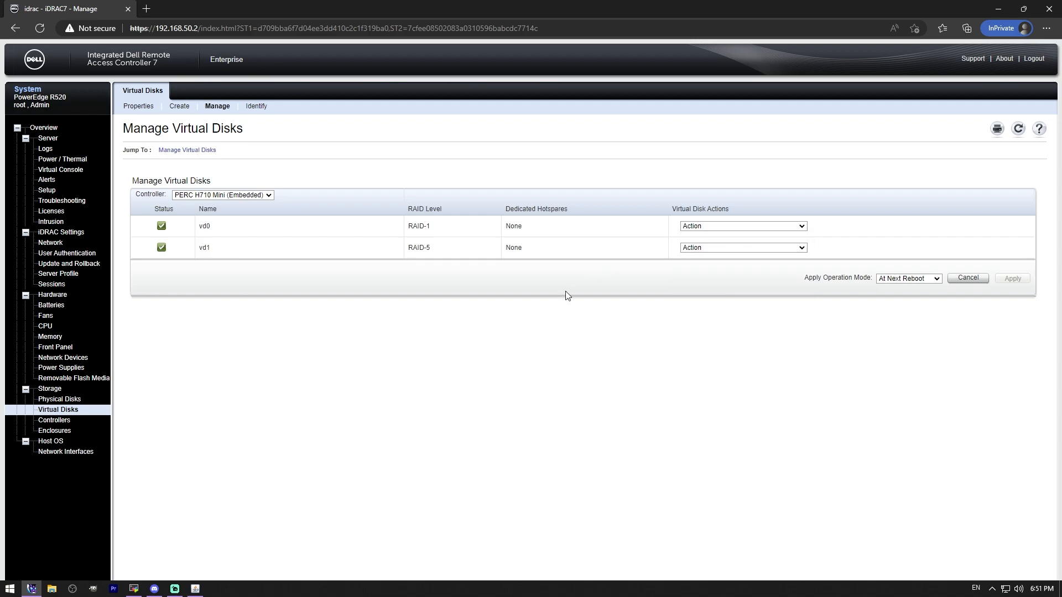
click(748, 226)
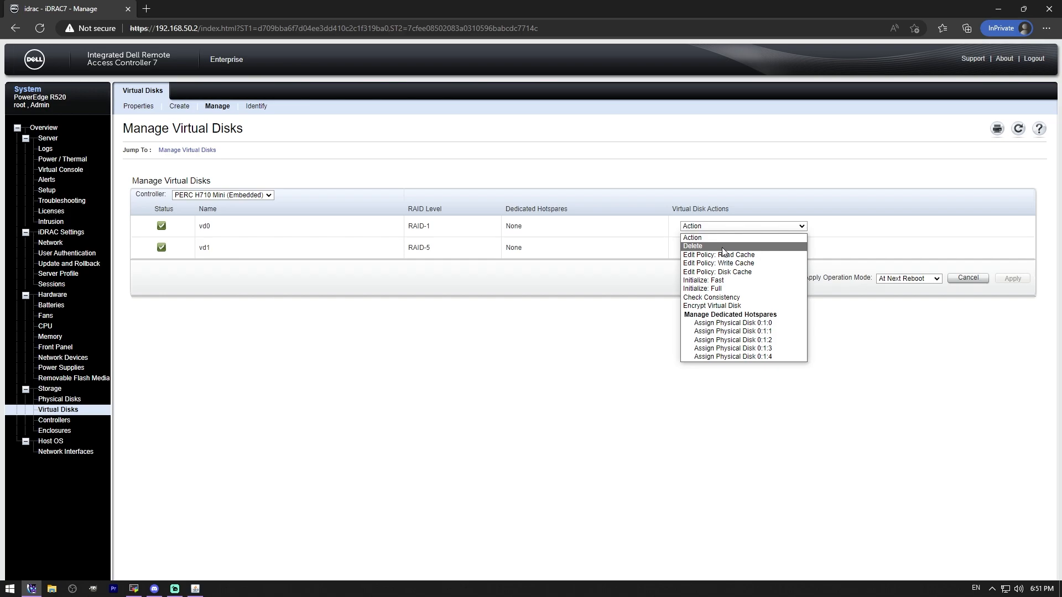
click(335, 147)
click(182, 108)
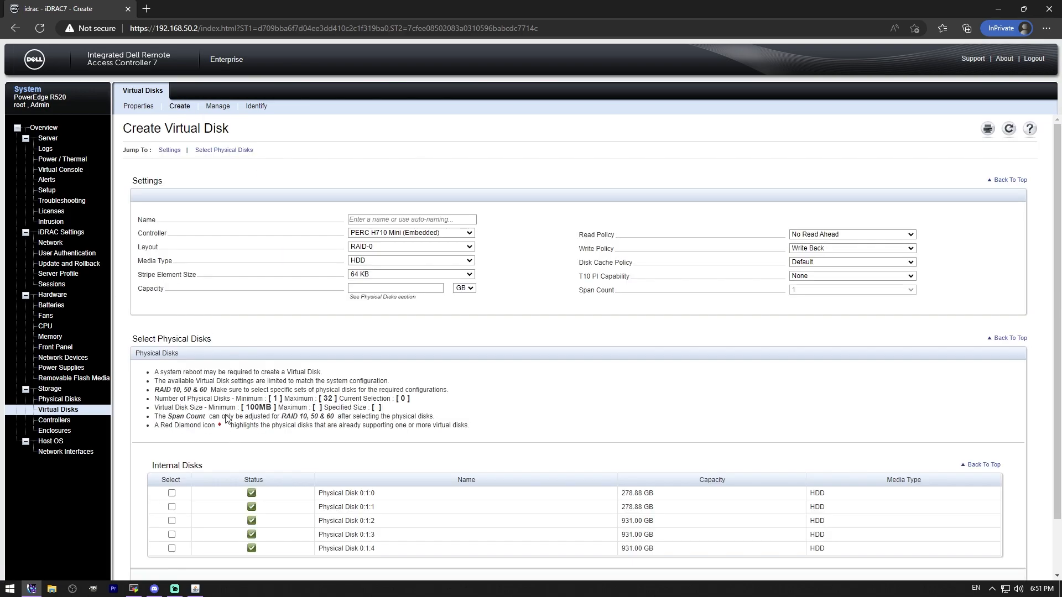
scroll(374, 277, down, 2)
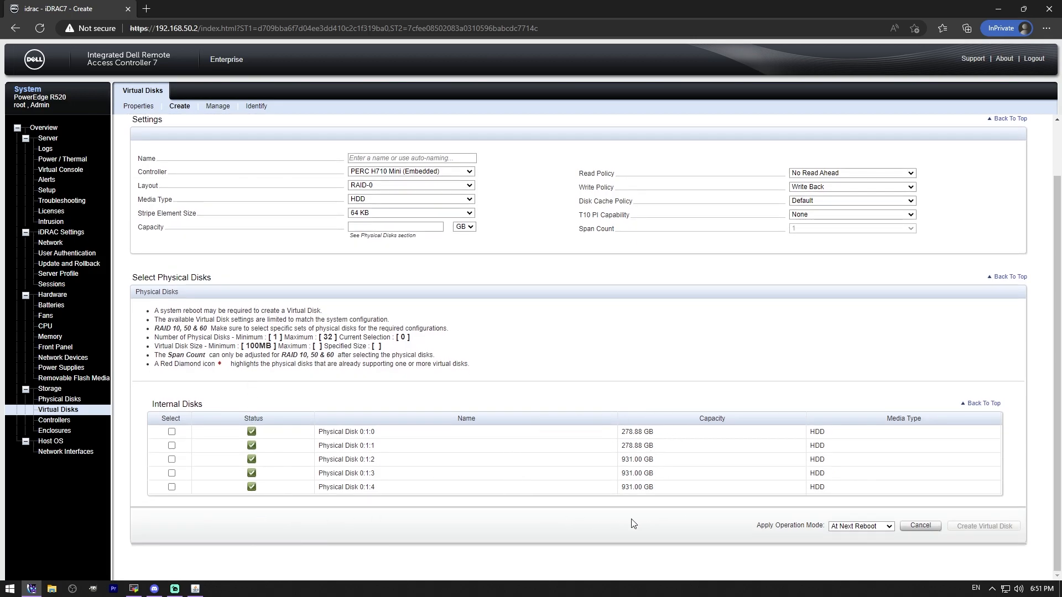
scroll(483, 410, up, 2)
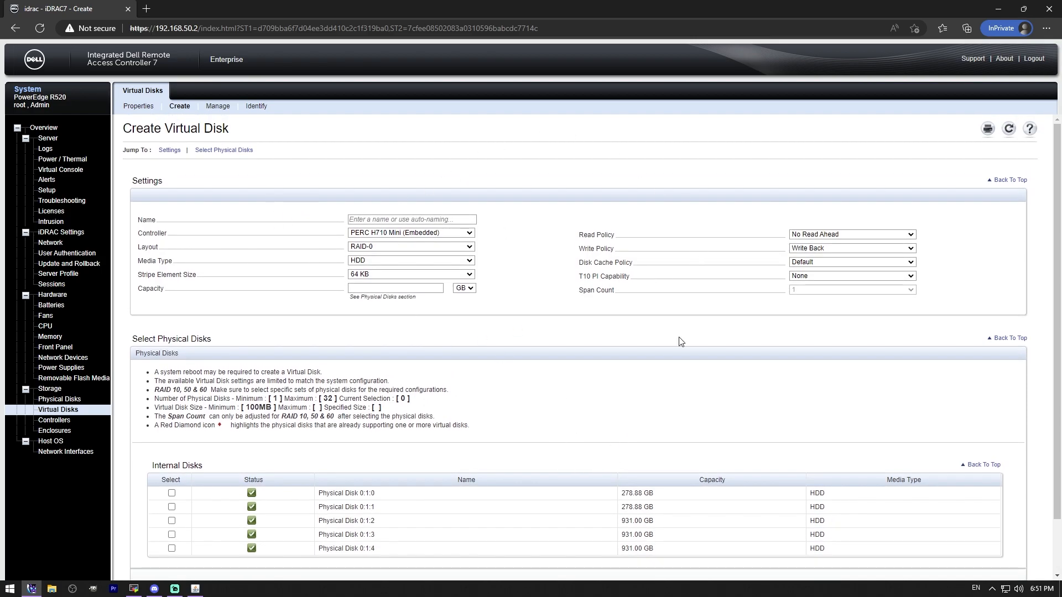
Step: Switch to the server's virtual console window and connect virtual media
click(196, 589)
click(288, 278)
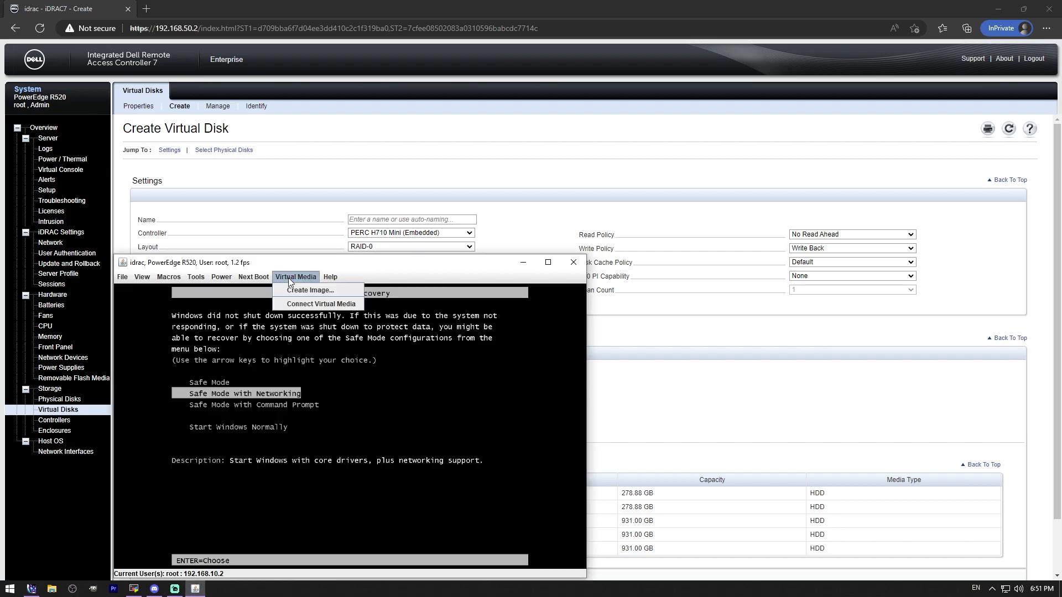
click(305, 304)
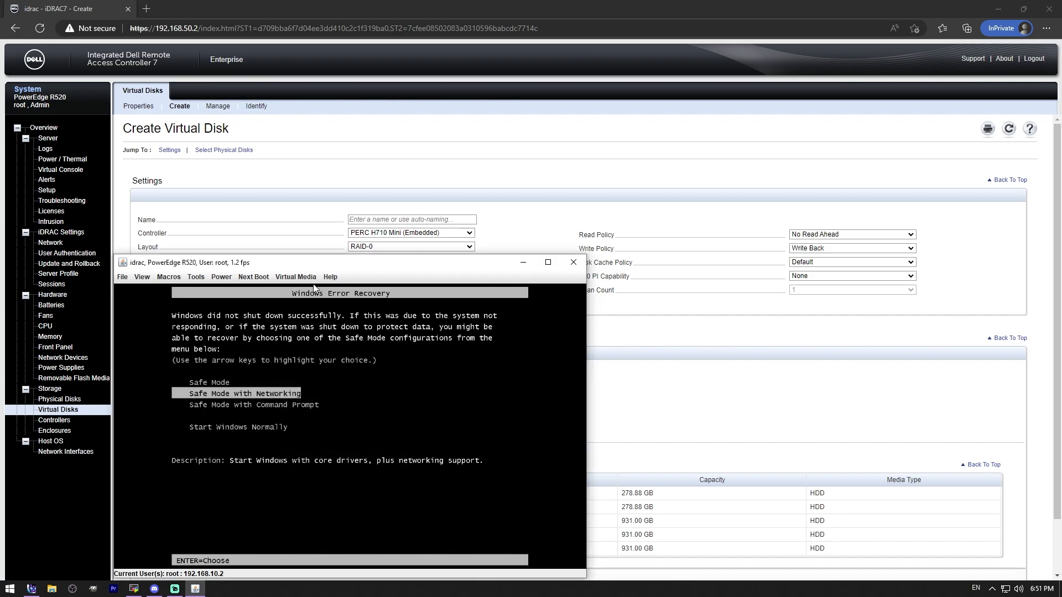
Step: Map VMware-VMvisor-Installer-8.0b-21203435.x86_64.iso from USB Drive (G:) as the server's virtual CD/DVD
click(296, 277)
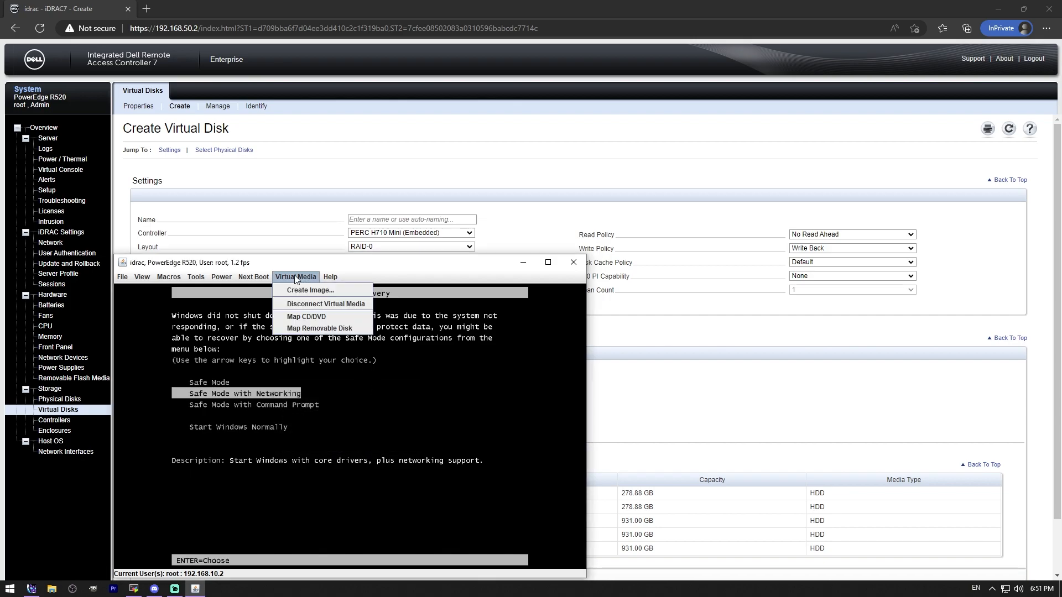
click(307, 317)
click(431, 312)
click(395, 348)
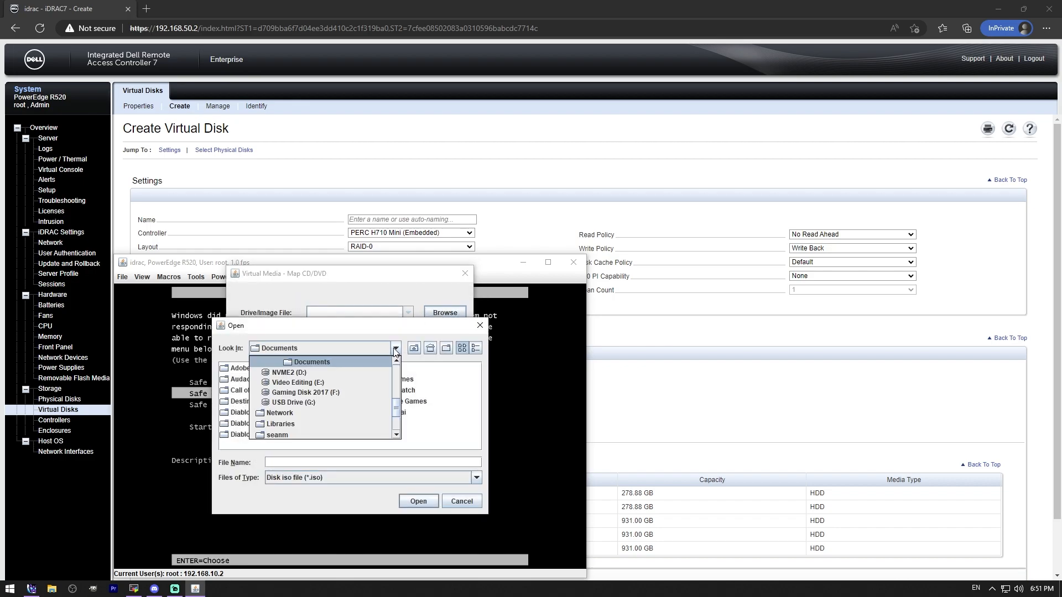
scroll(398, 409, down, 1)
click(314, 394)
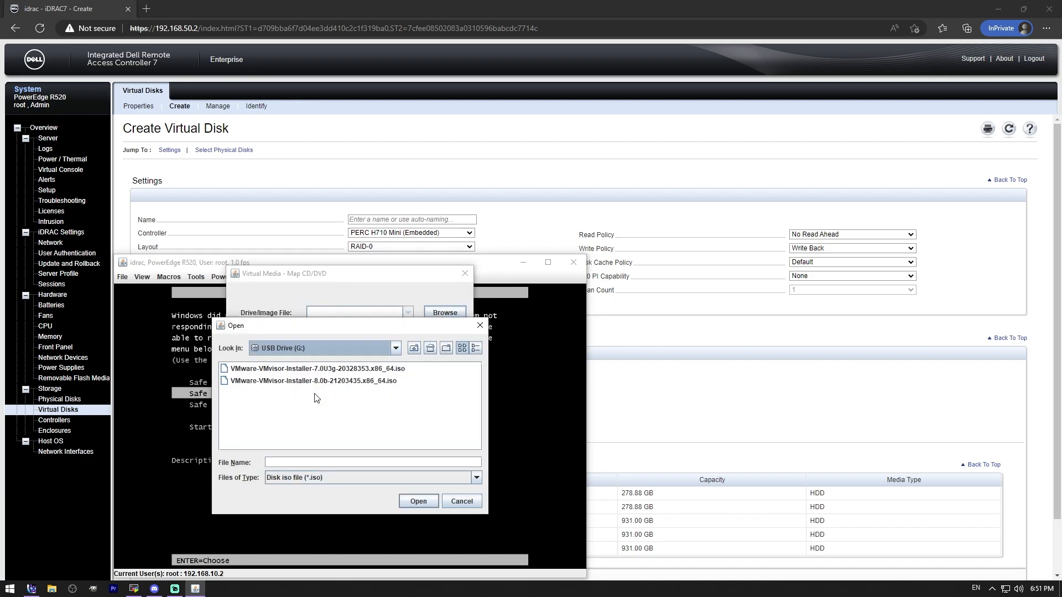
click(323, 381)
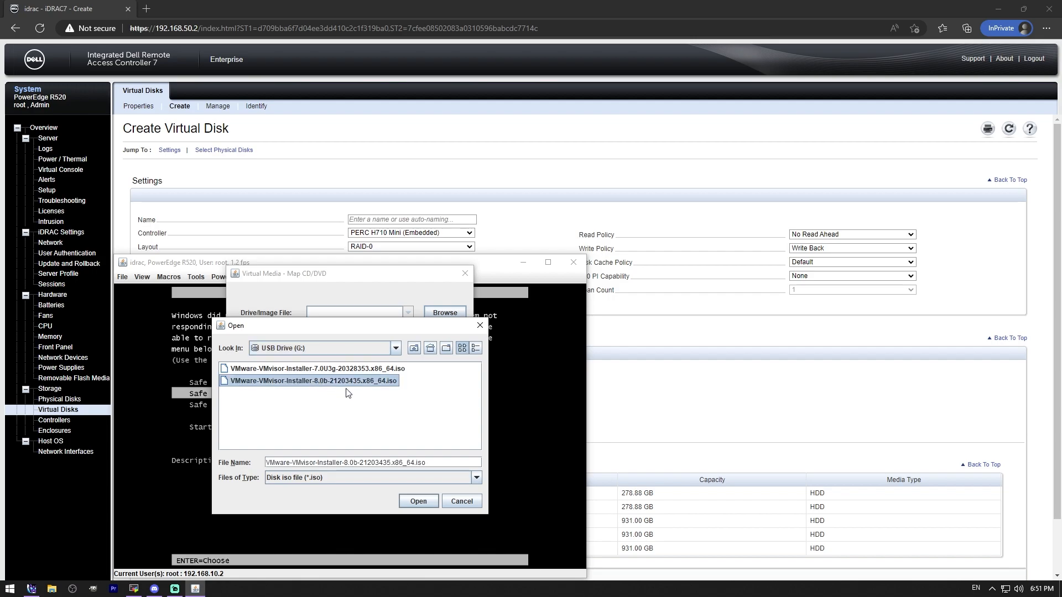
click(418, 501)
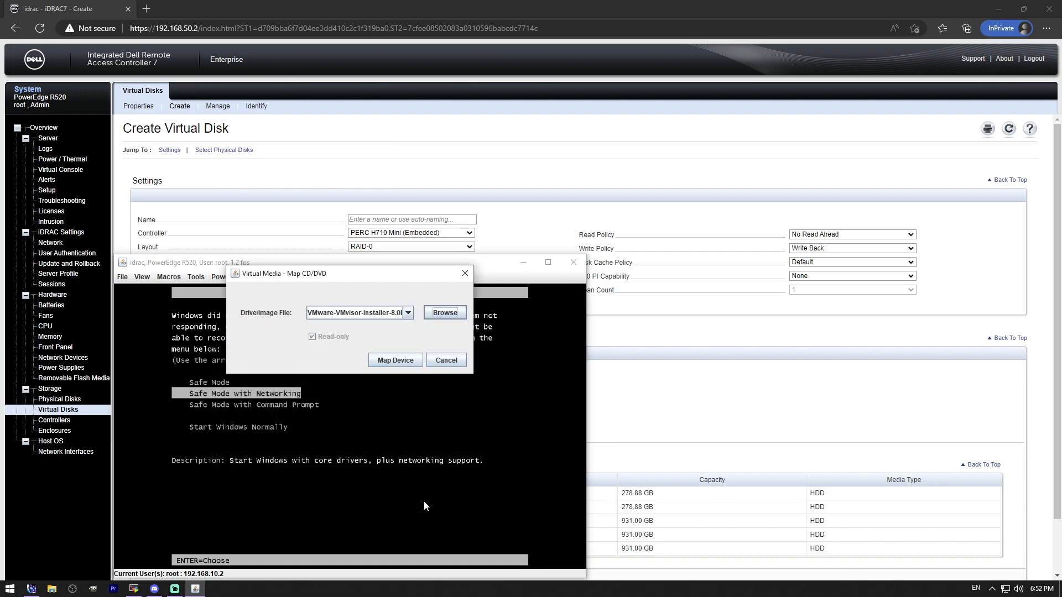
click(410, 362)
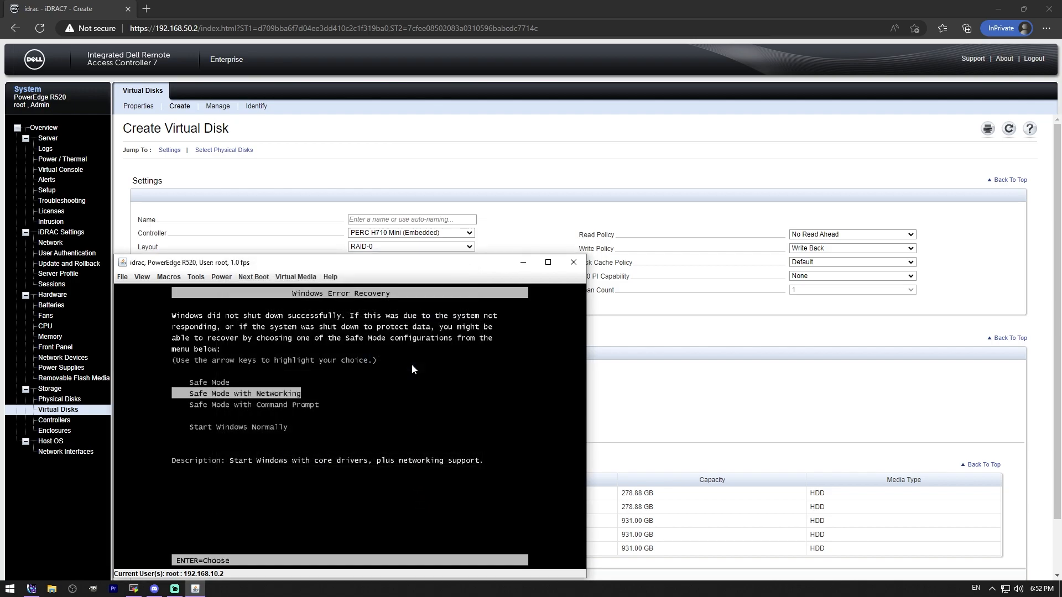
Step: Reset the server with a warm boot, maximize the console and enter the UEFI Boot Manager during startup
click(199, 278)
mouse_move(220, 281)
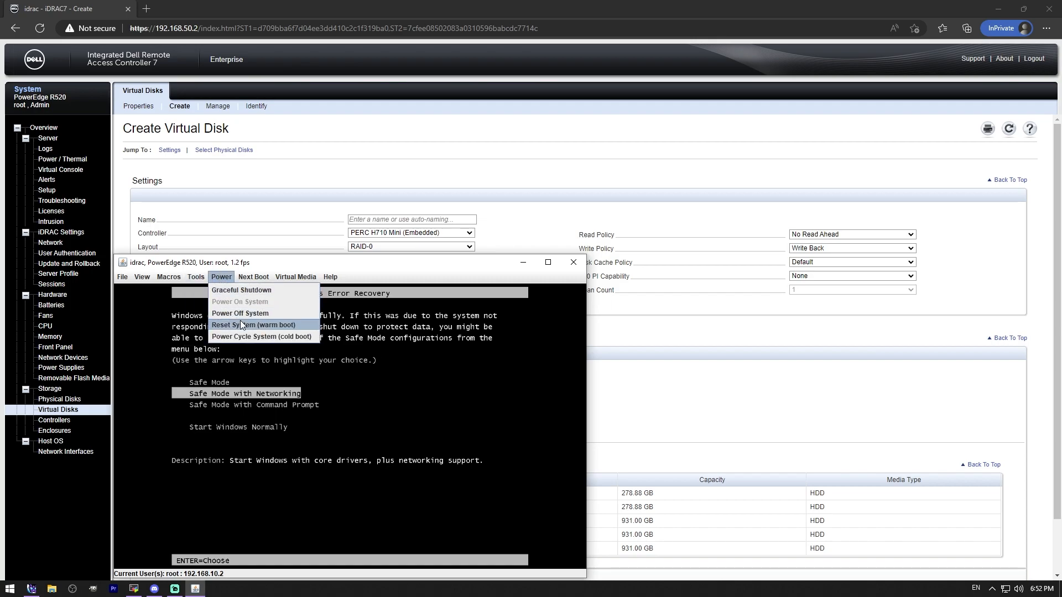
click(260, 325)
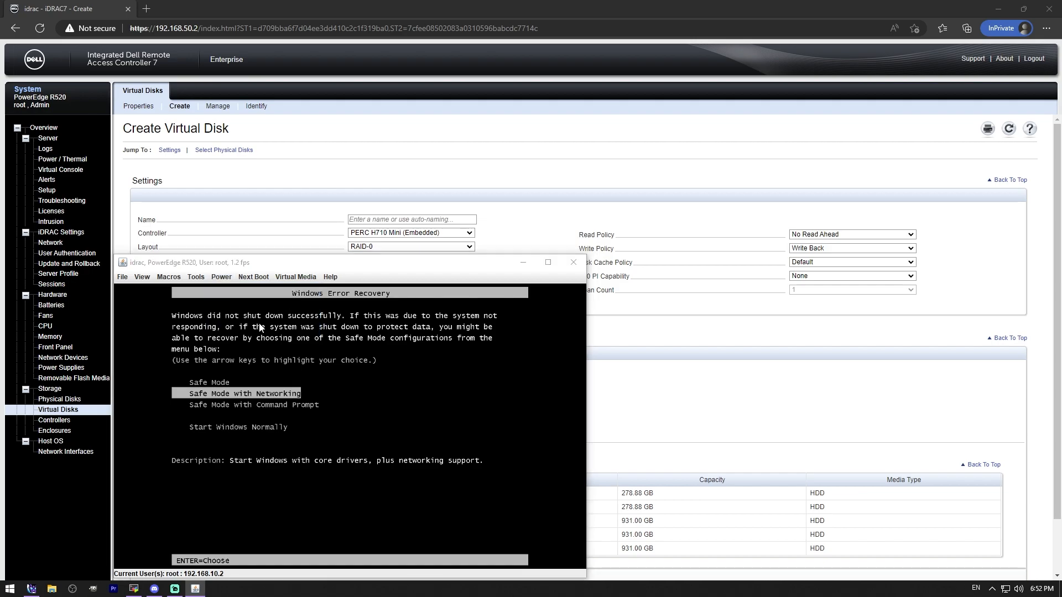
click(336, 434)
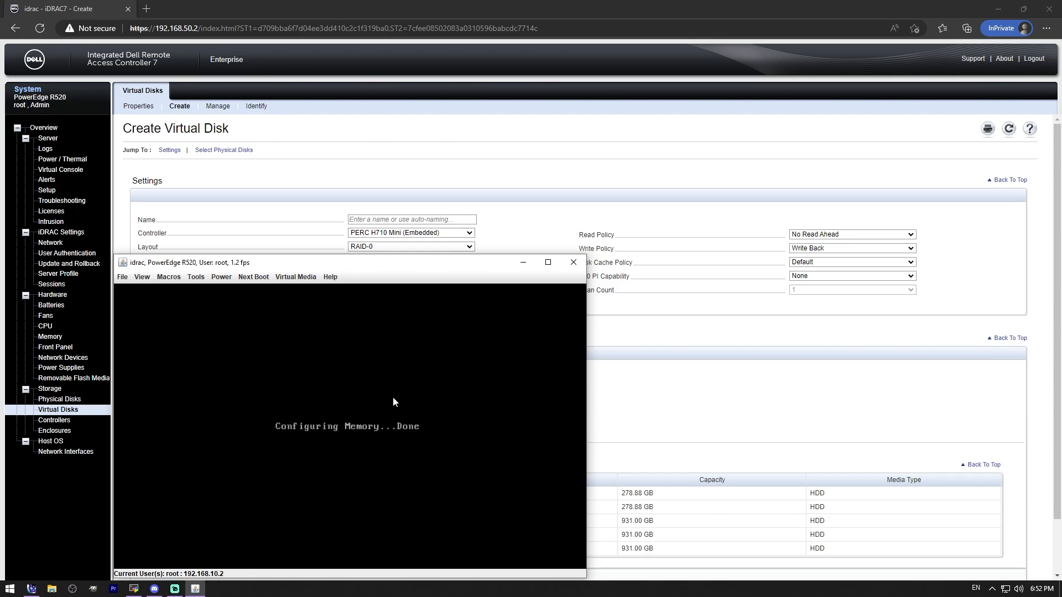
click(548, 261)
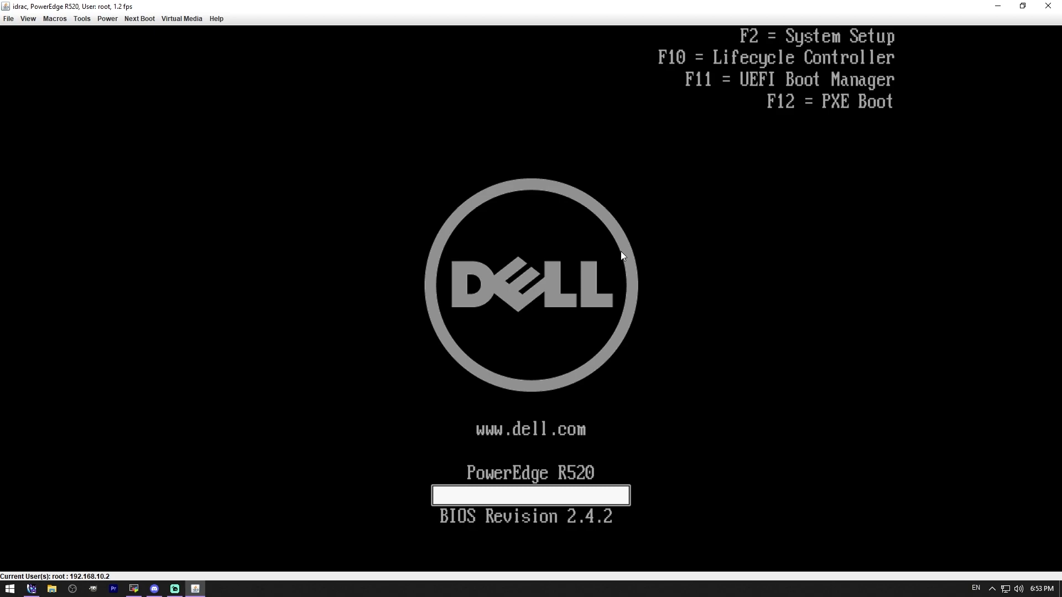
key(F11)
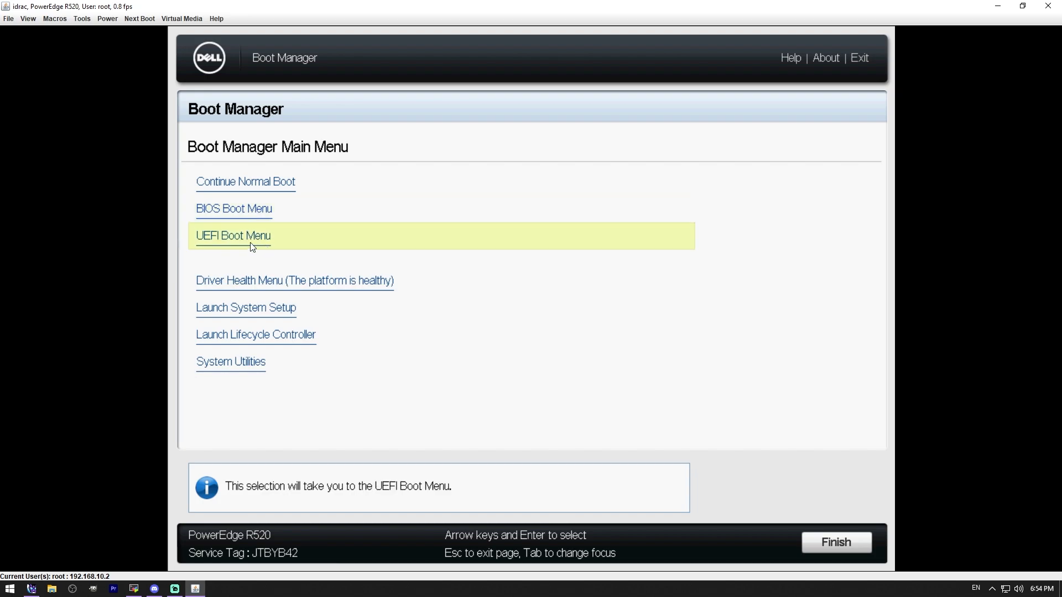
click(231, 237)
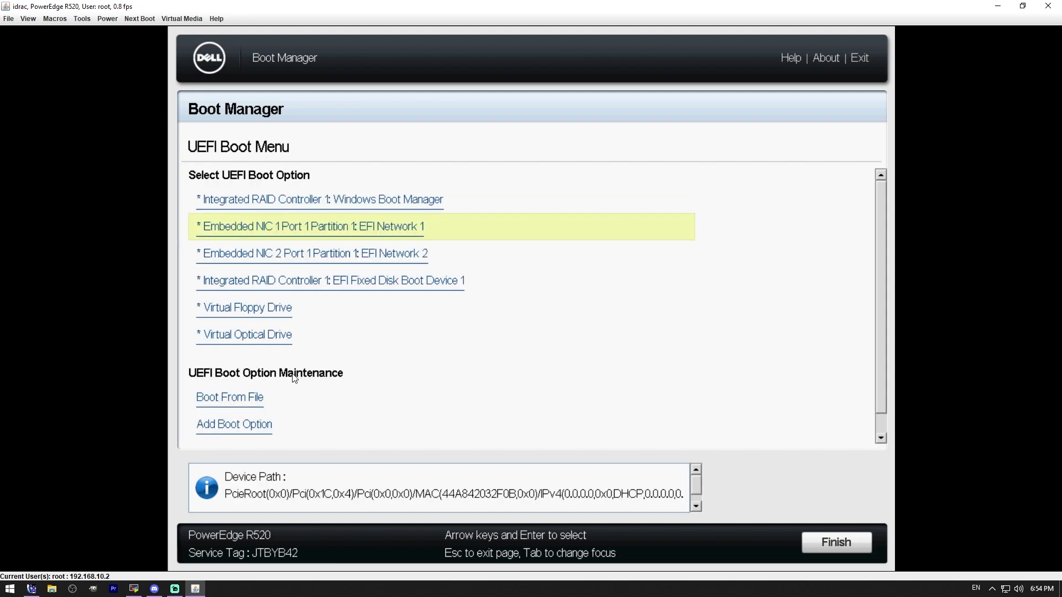
click(269, 231)
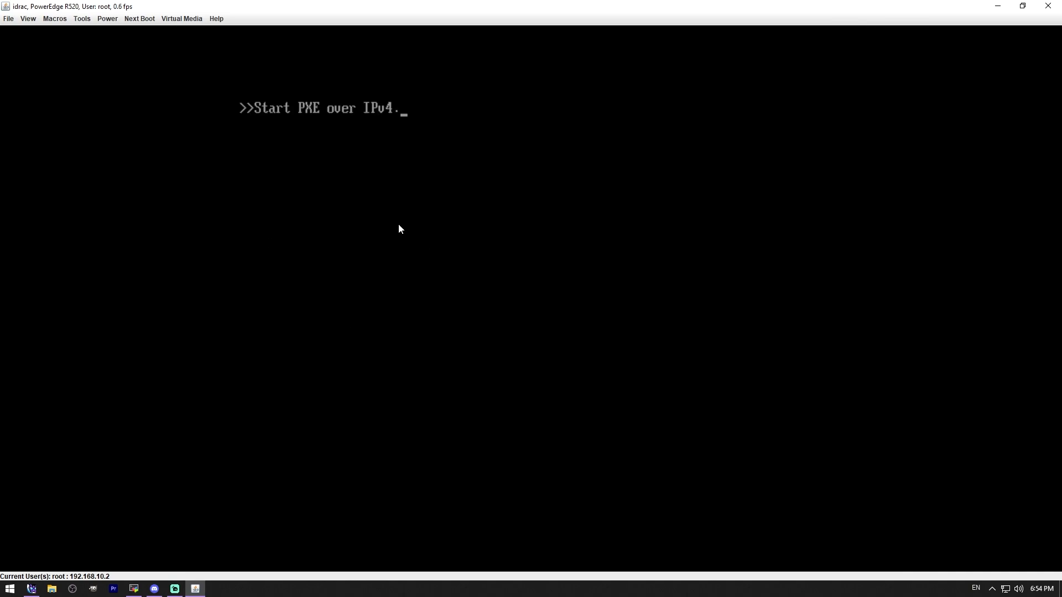
click(107, 18)
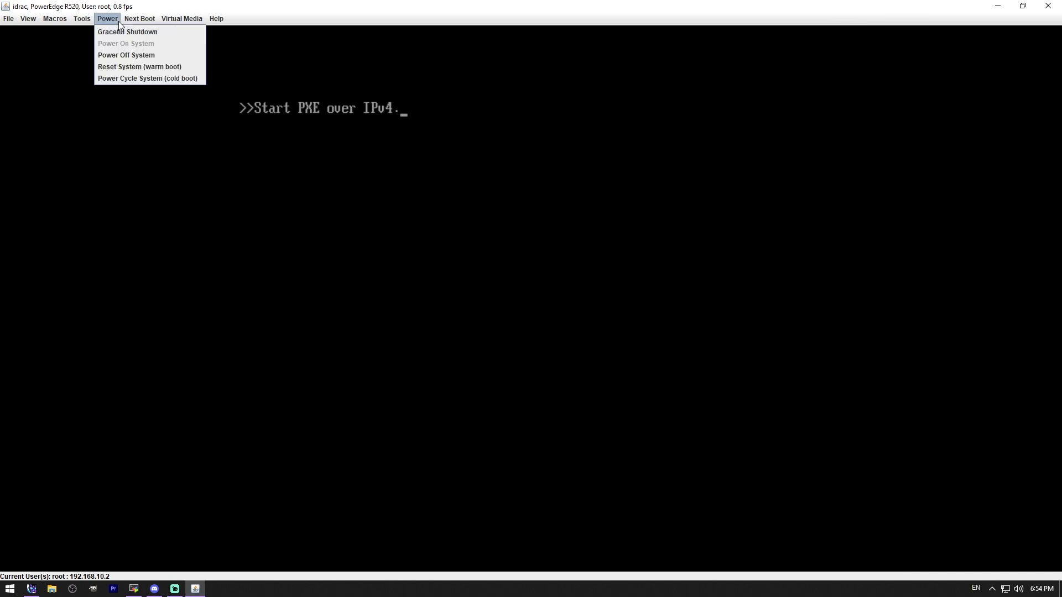
click(132, 67)
click(516, 306)
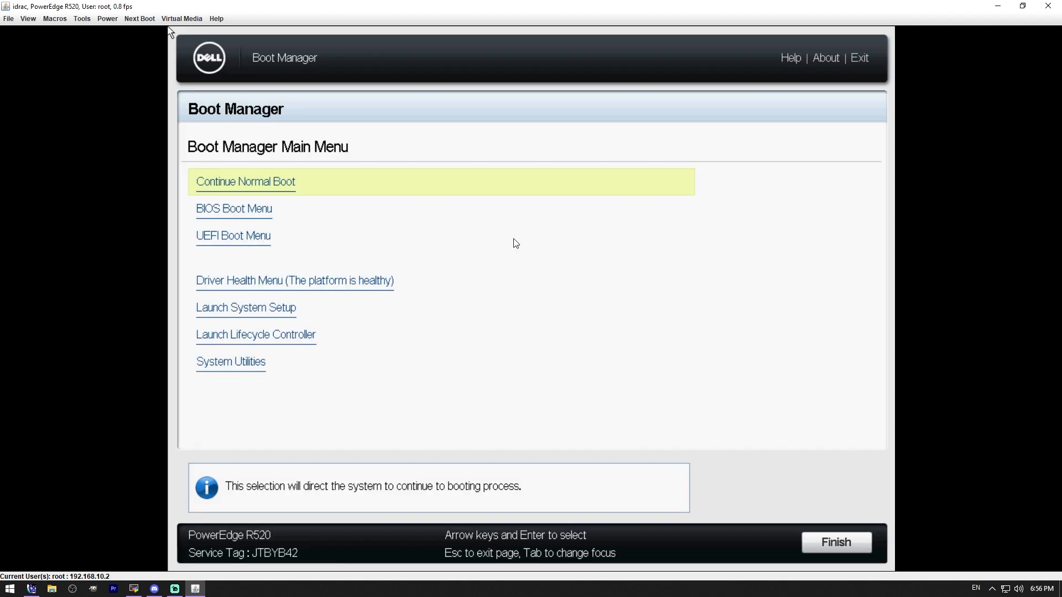
Step: Check that the ESXi ISO is mapped, and boot the server from the Virtual Optical Drive in the UEFI Boot Menu
click(520, 242)
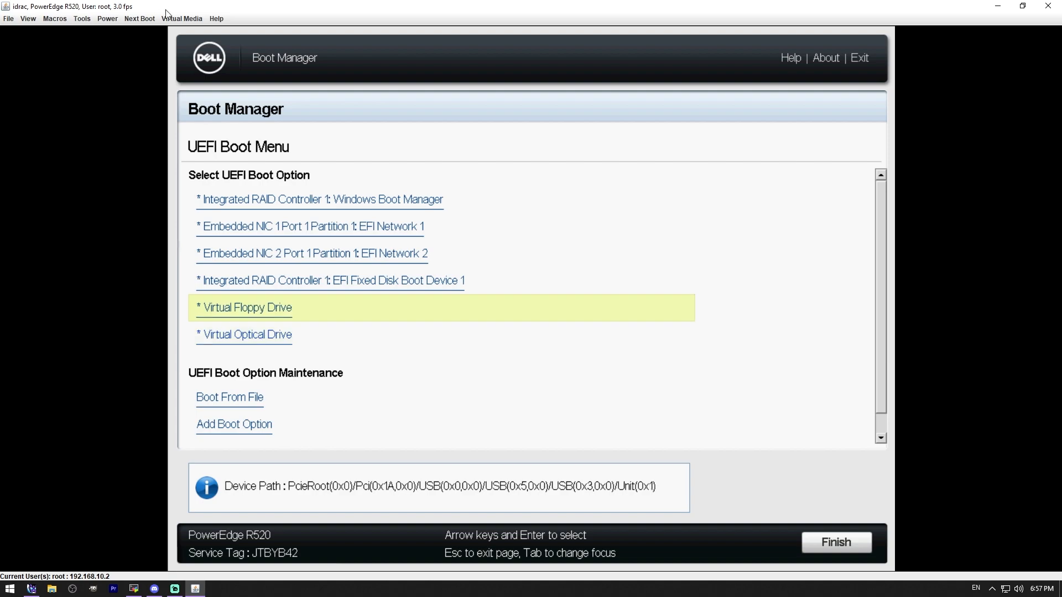
click(176, 19)
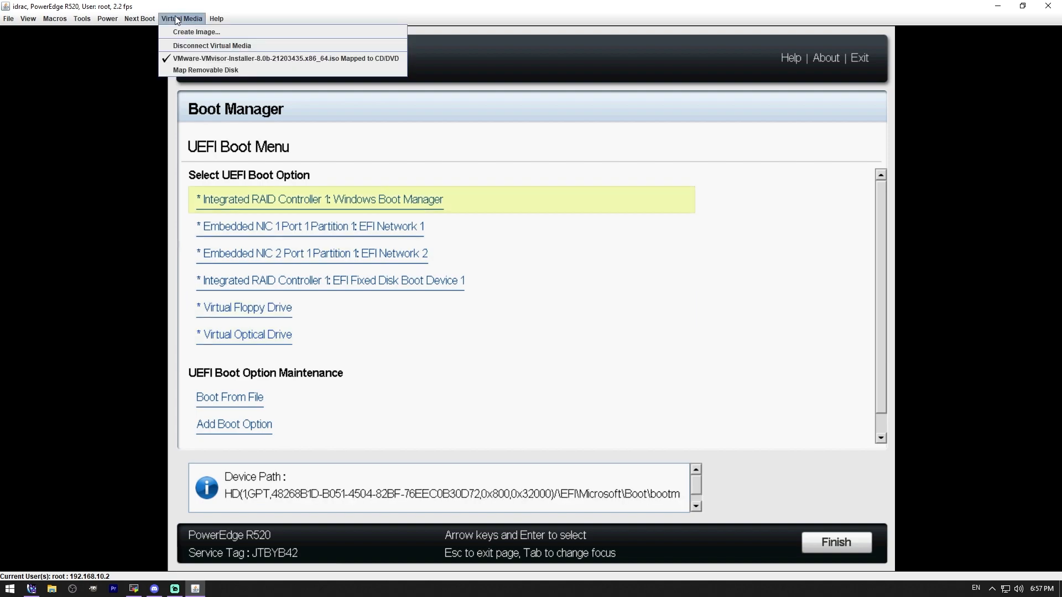
click(191, 5)
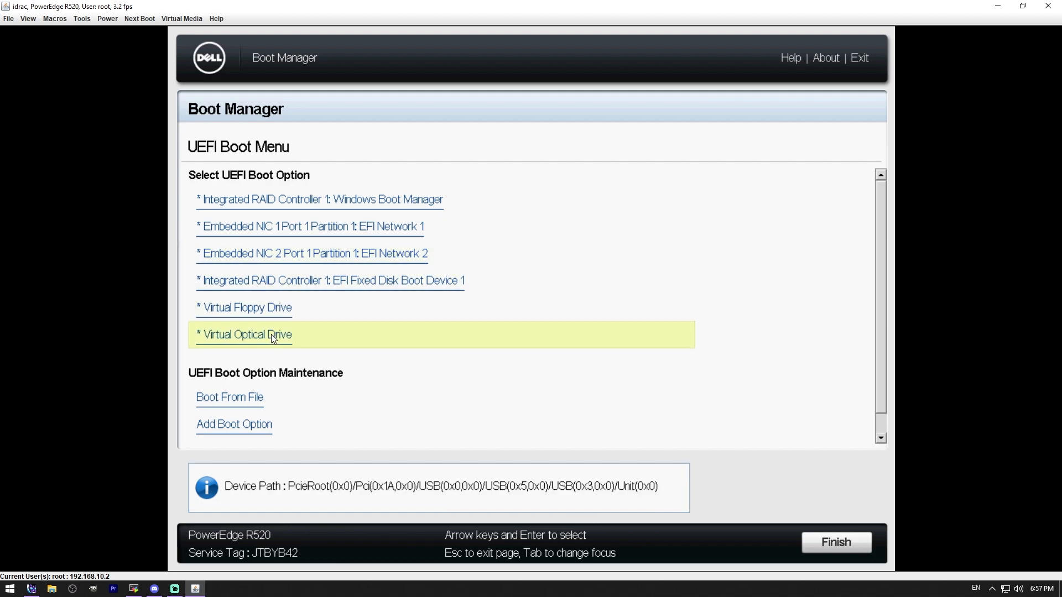
key(Return)
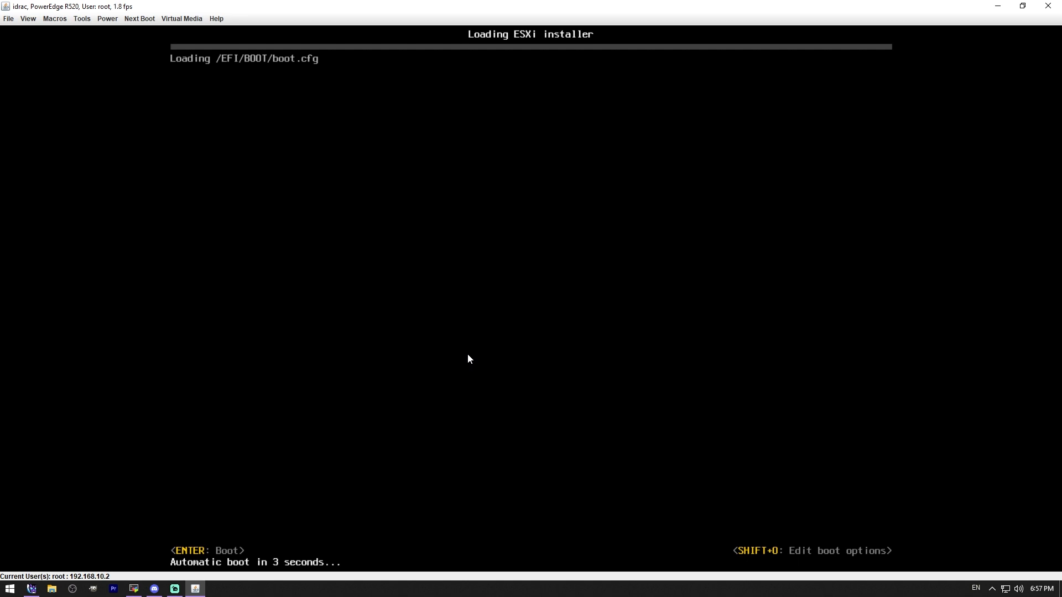
Step: Start the VMware ESXi 8.0.0 installation and accept the End User License Agreement
key(Return)
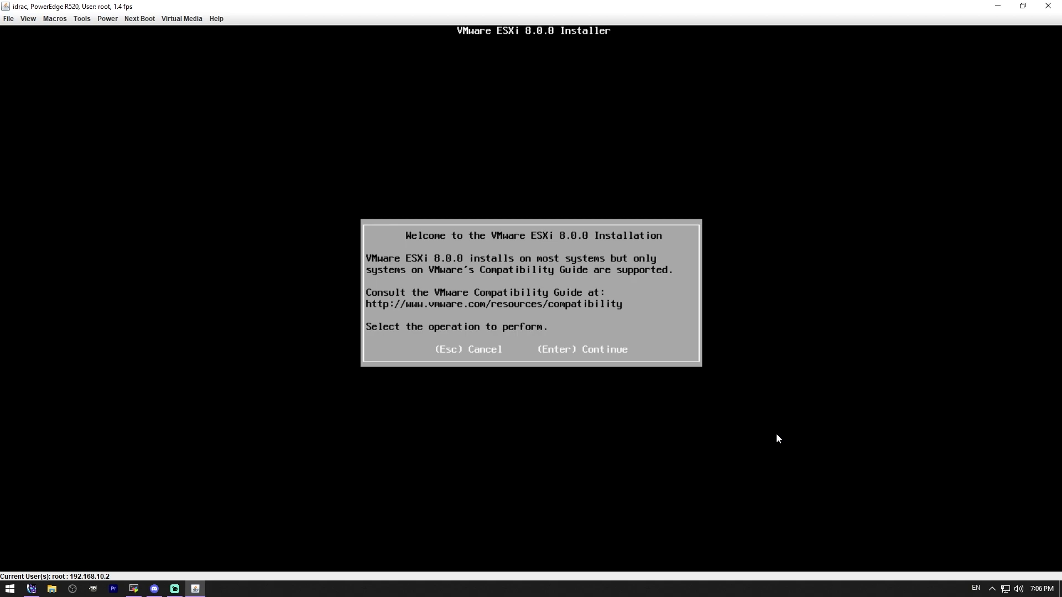
key(Return)
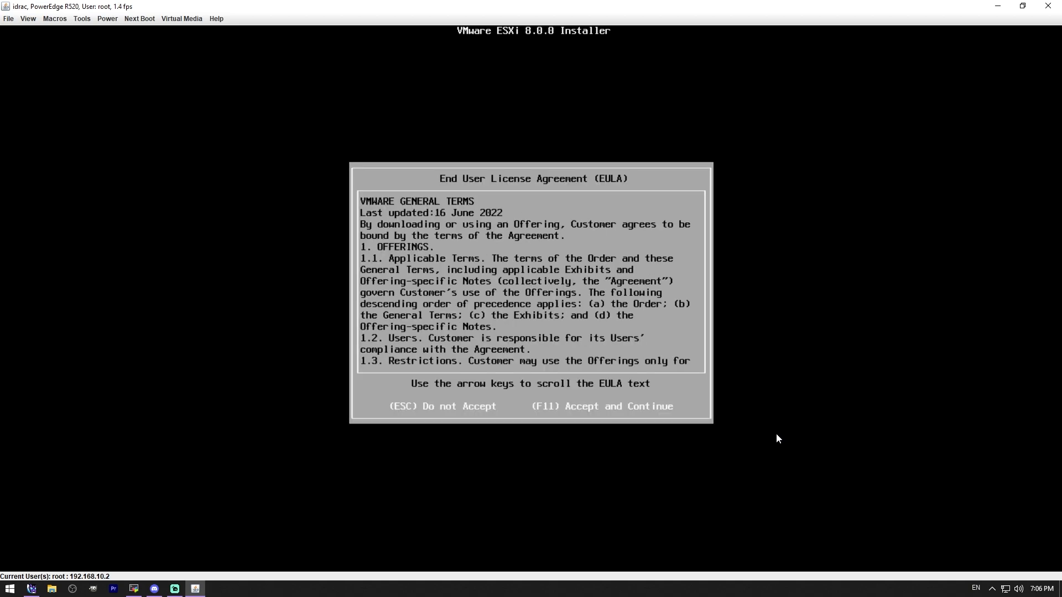
key(F11)
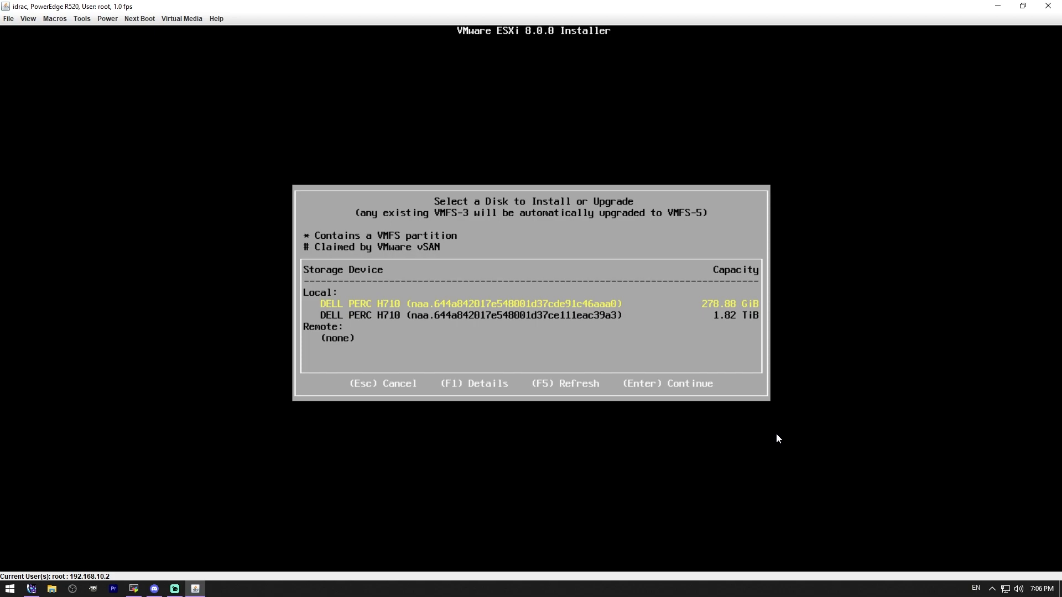
Step: Choose the 278.88 GiB DELL PERC H710 disk as install target, approving its overwrite, and use the US Default keyboard layout
key(Return)
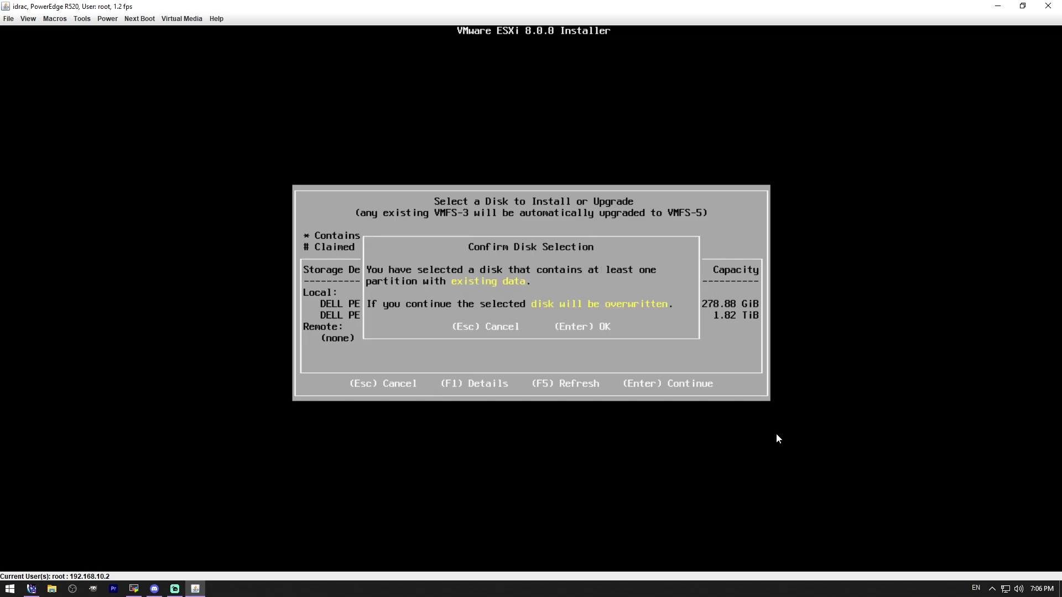
key(Return)
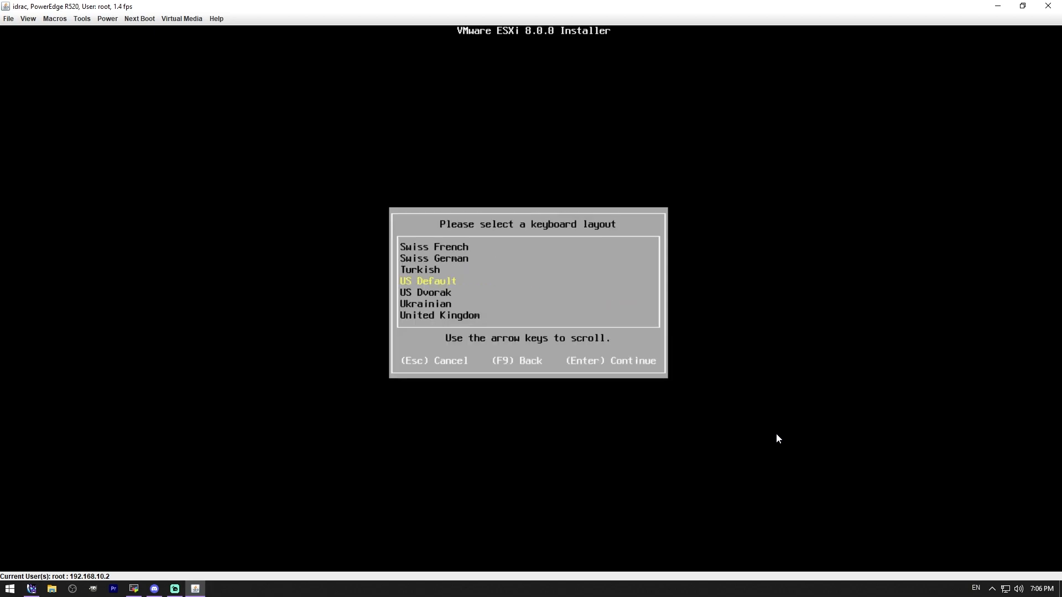
key(Return)
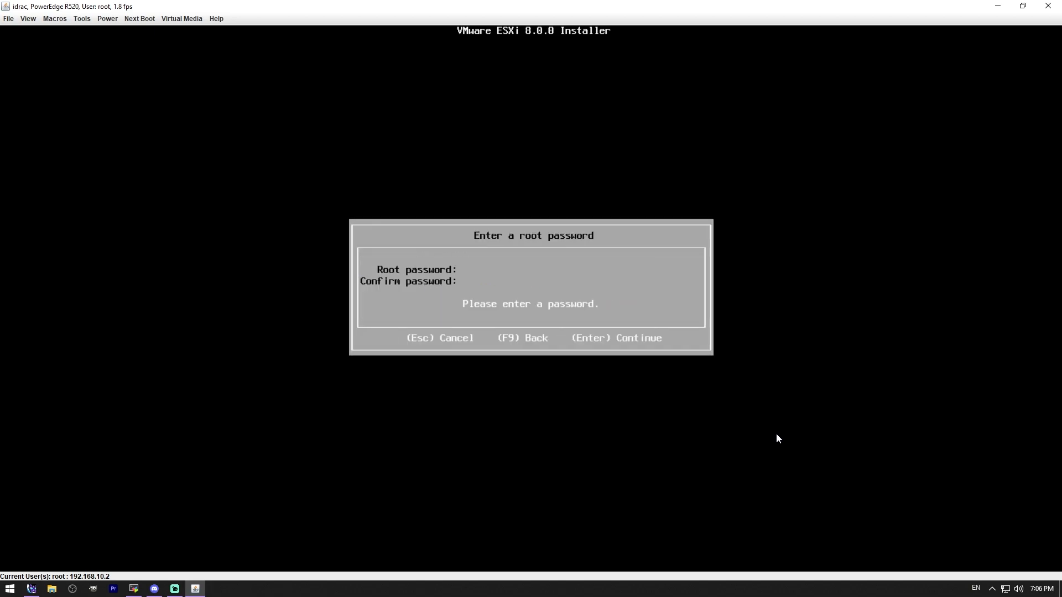
Step: Set the root password for the ESXi host by entering and confirming it in the installer
text(********)
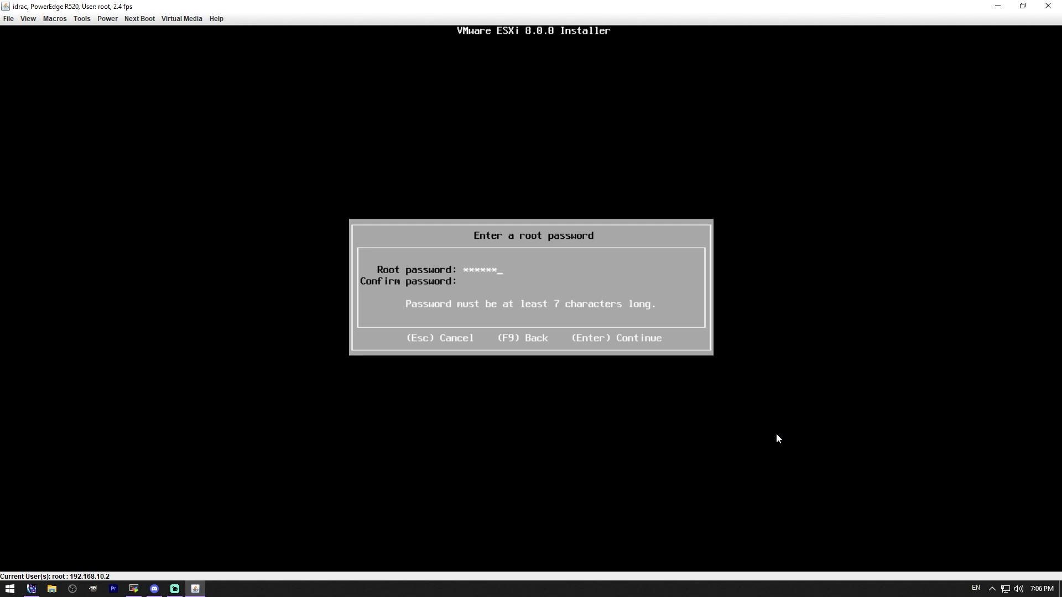
text(********)
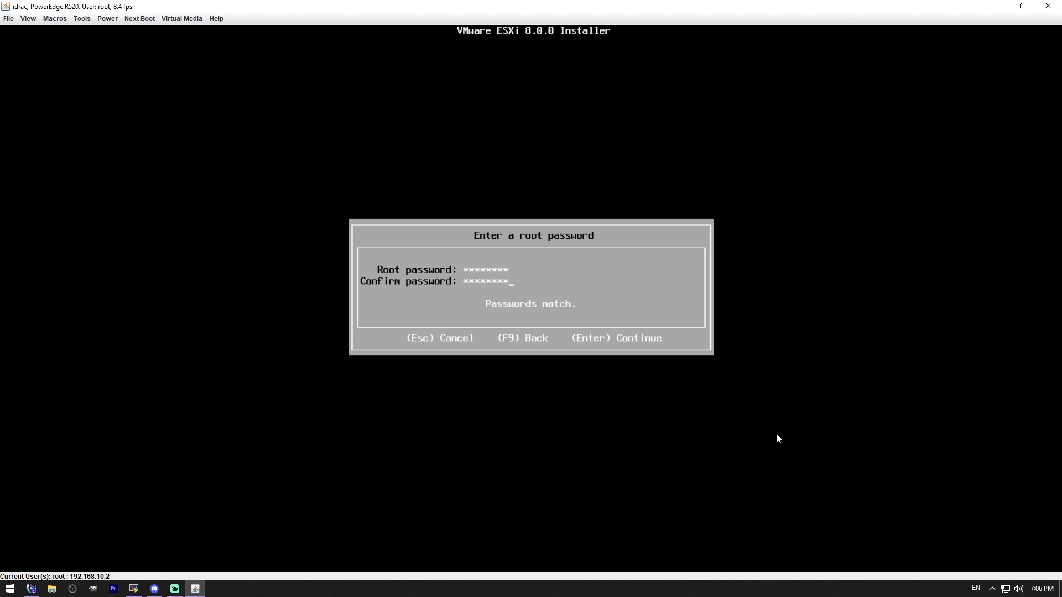
key(Return)
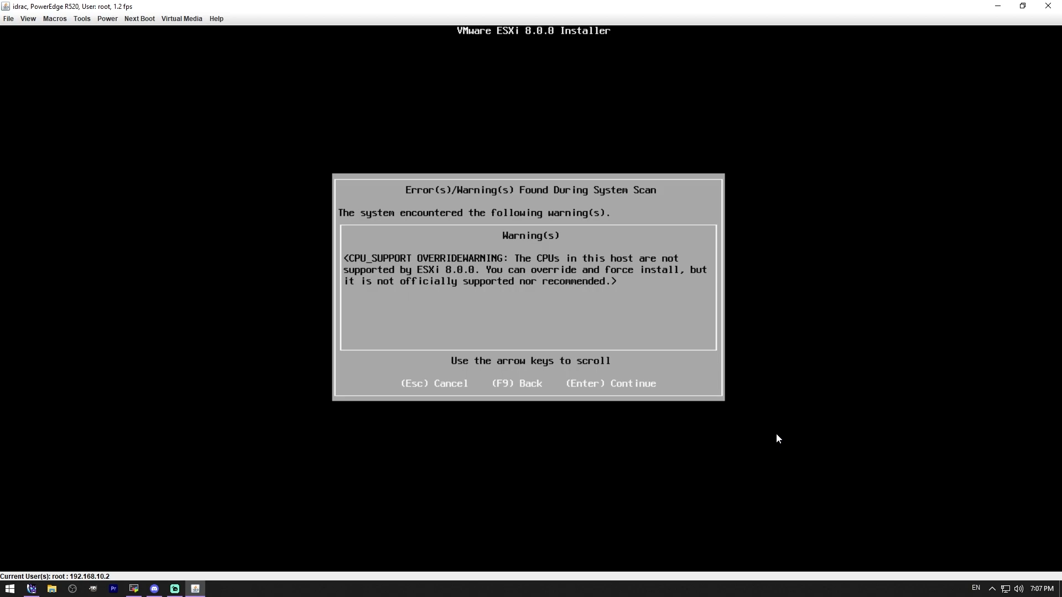
Step: Force the unsupported installation of ESXi 8.0.0 with repartitioning of the target disk, and reboot the server once installed
key(Return)
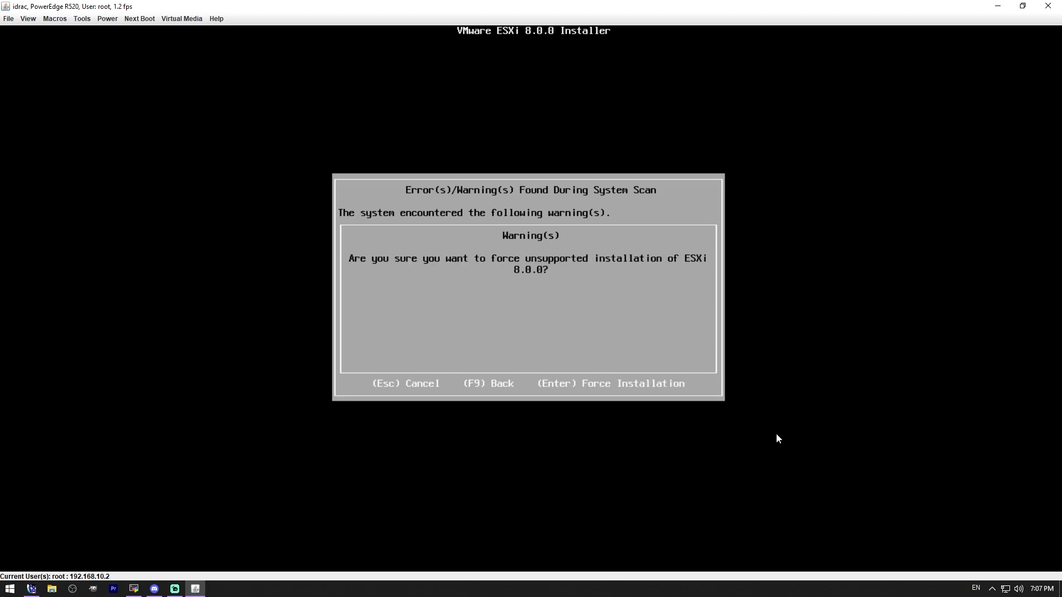
key(Return)
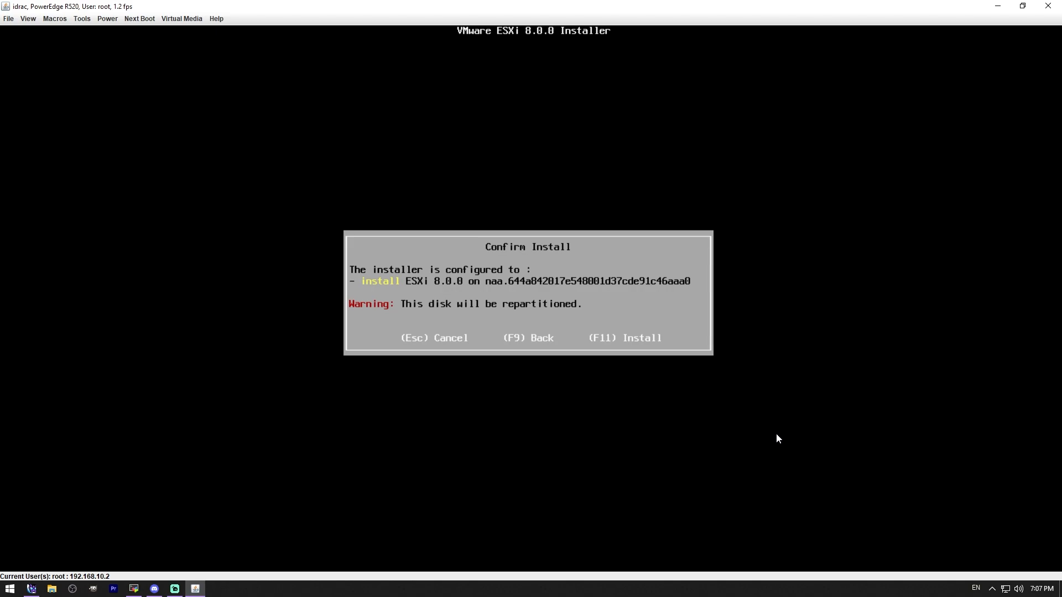
key(F11)
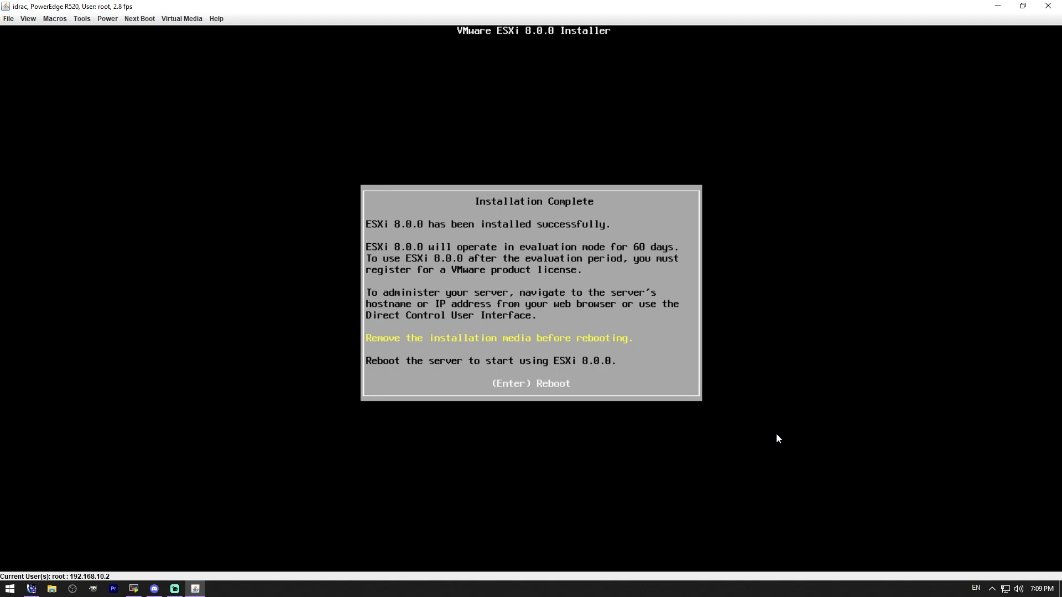
key(Return)
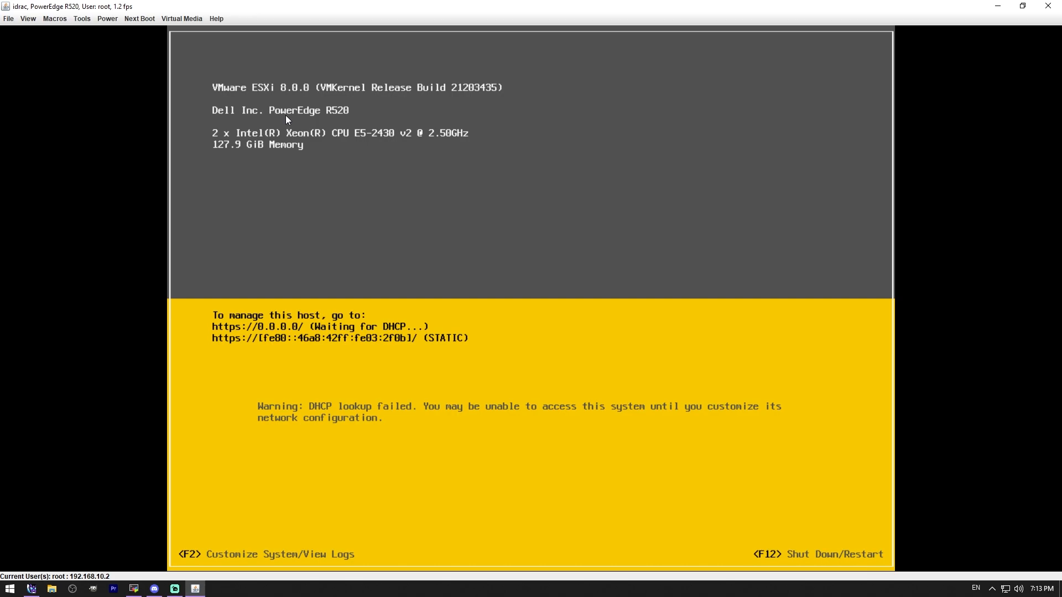
Step: Log in to the ESXi host's System Customization as root with the account password
key(F2)
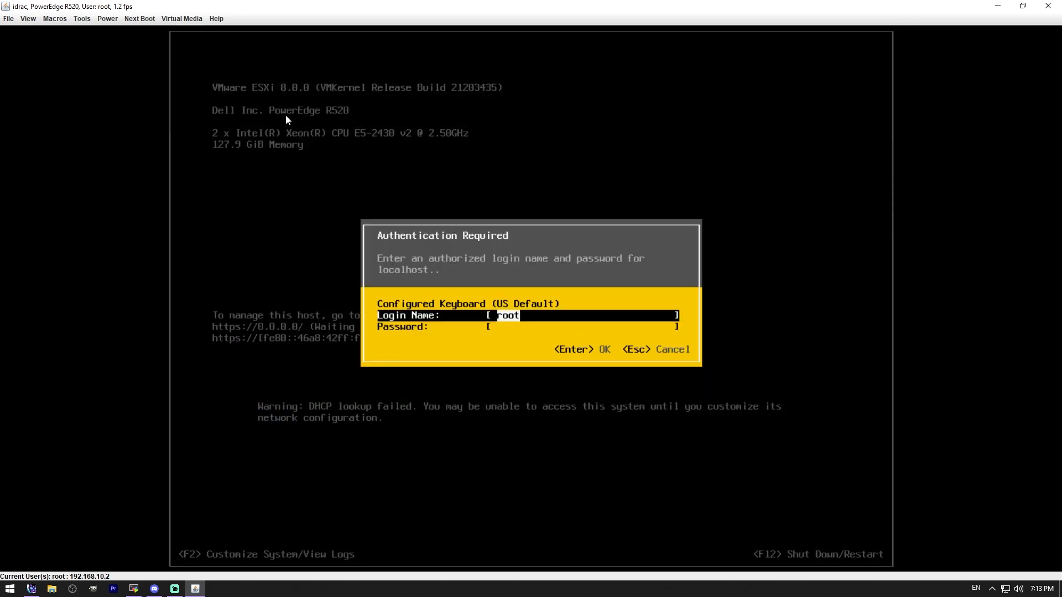
key(Tab)
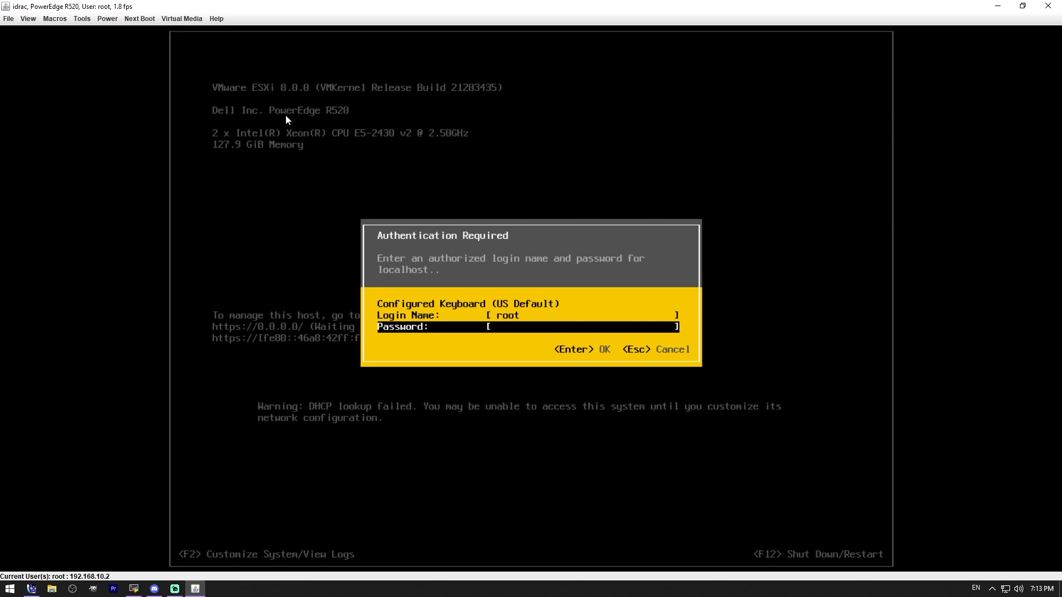
text(********)
key(Return)
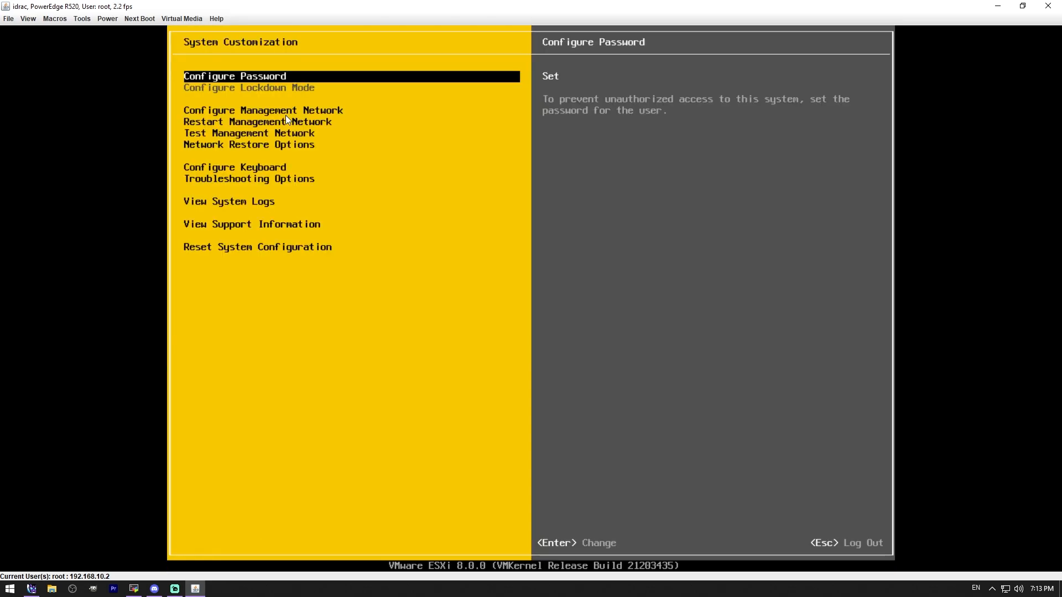
Step: Open the management network configuration and keep vmnic0 (NIC1) as the management network adapter
key(Down)
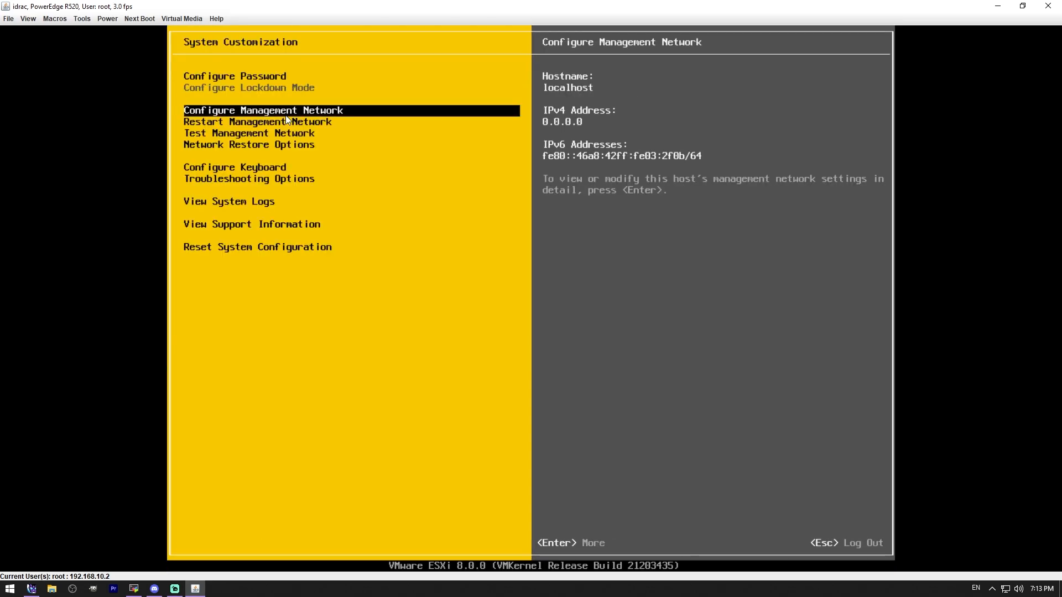
key(Return)
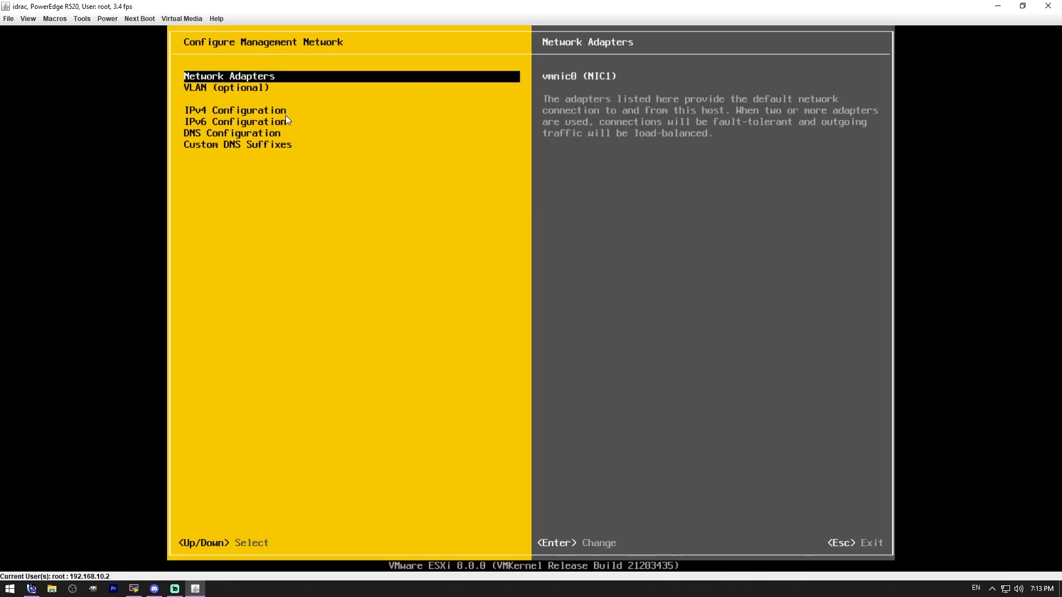
key(Return)
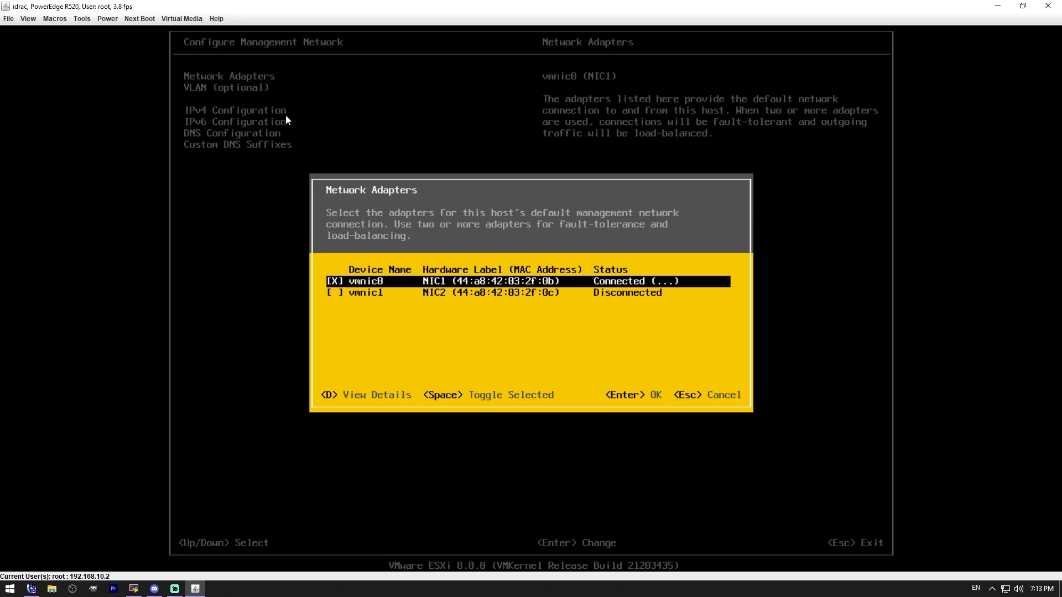
key(Return)
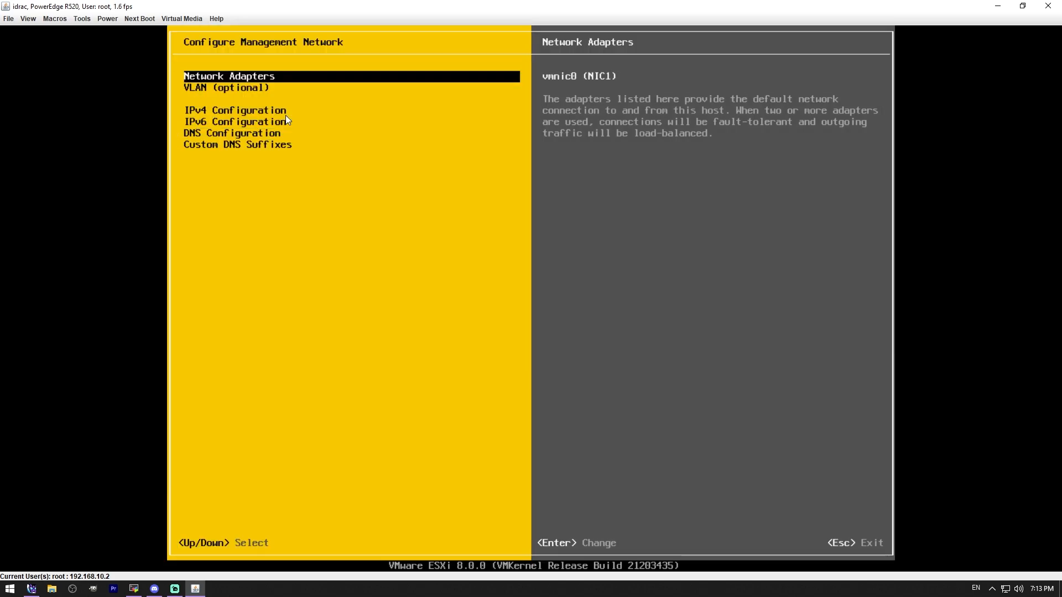
Step: Switch the management network to a static IPv4 configuration and set the IPv4 address to 192.168.20.2
key(Down)
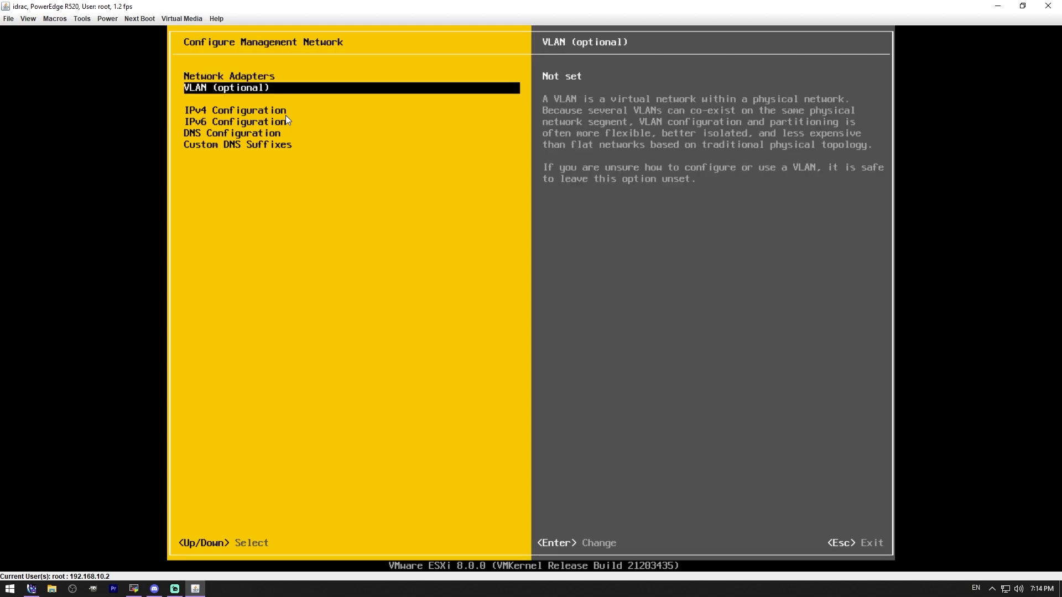
key(Down)
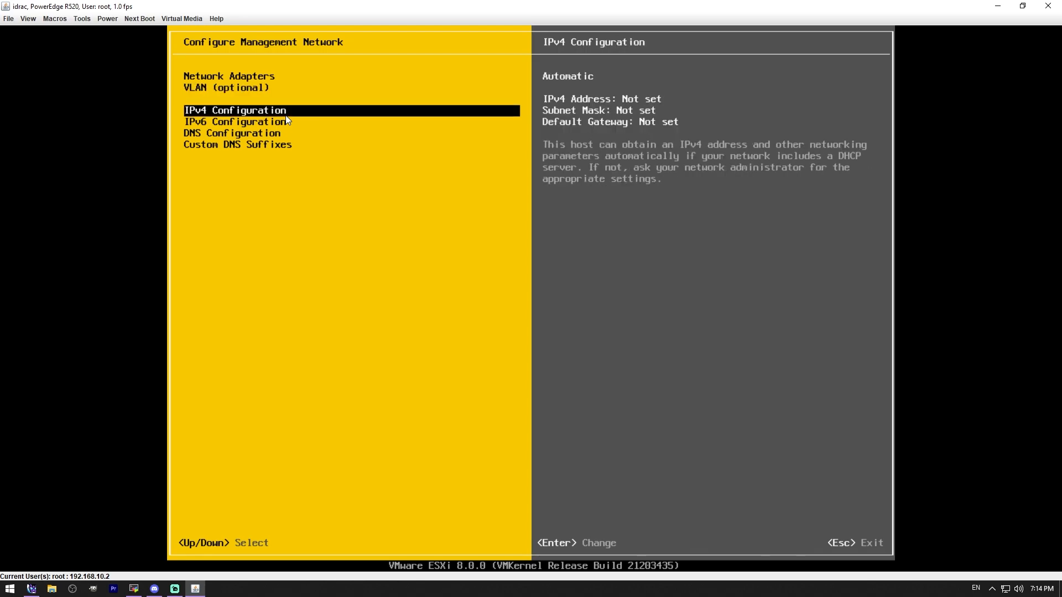
key(Return)
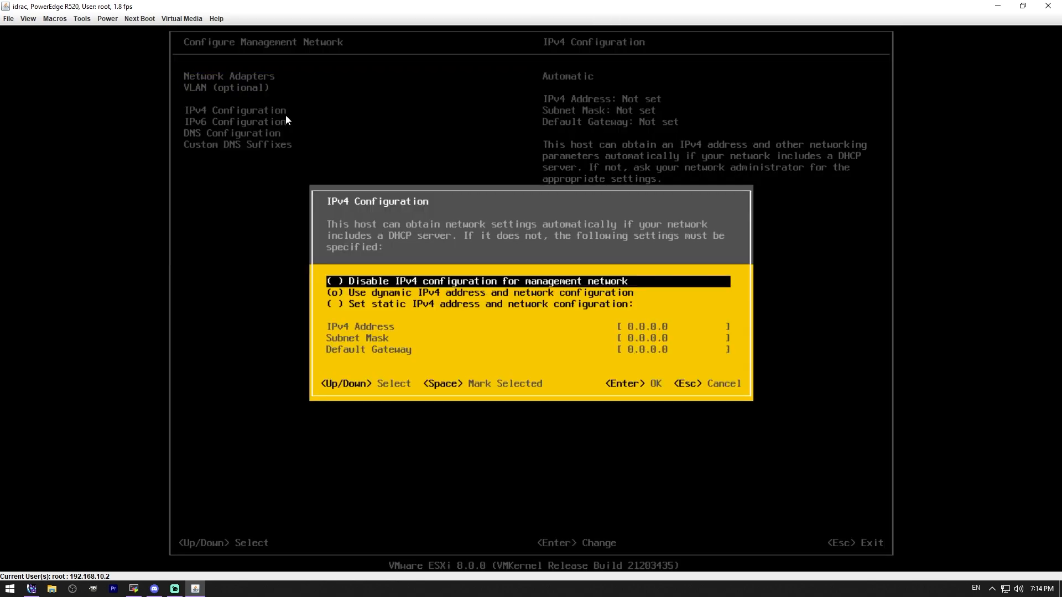
key(Down)
key(Down)
key(space)
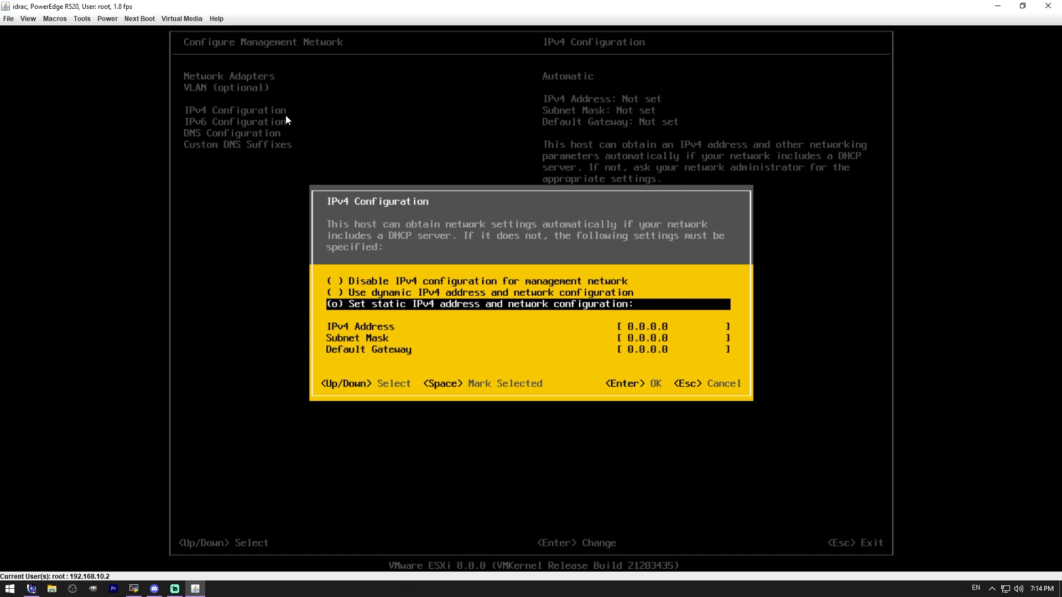
key(Down)
text(192.)
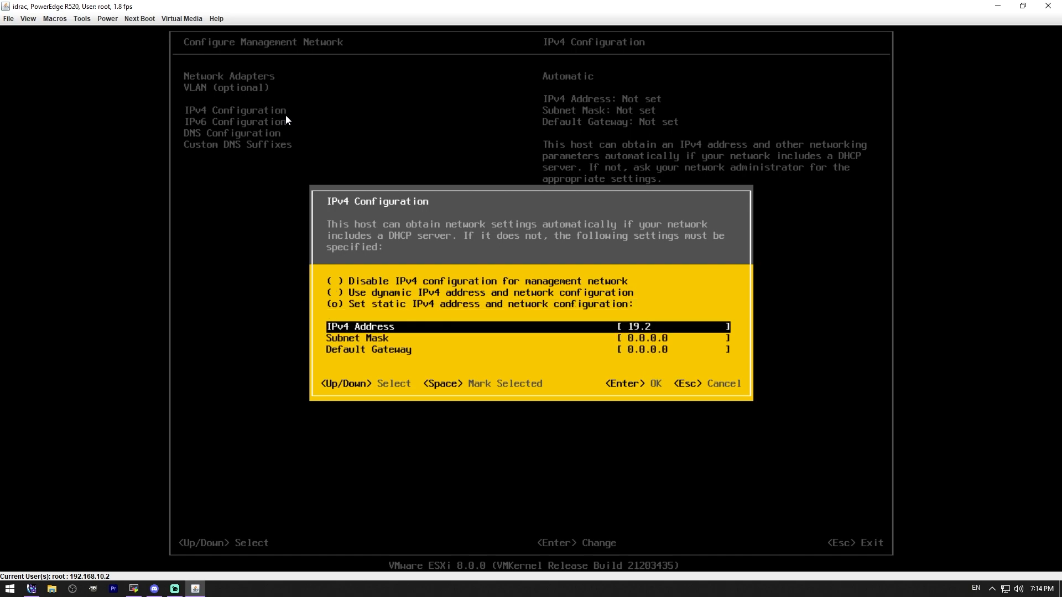
text(168.20.2)
Step: Set the subnet mask to 255.255.255.0 and the default gateway to 192.168.20.1, and accept the IPv4 settings
key(Down)
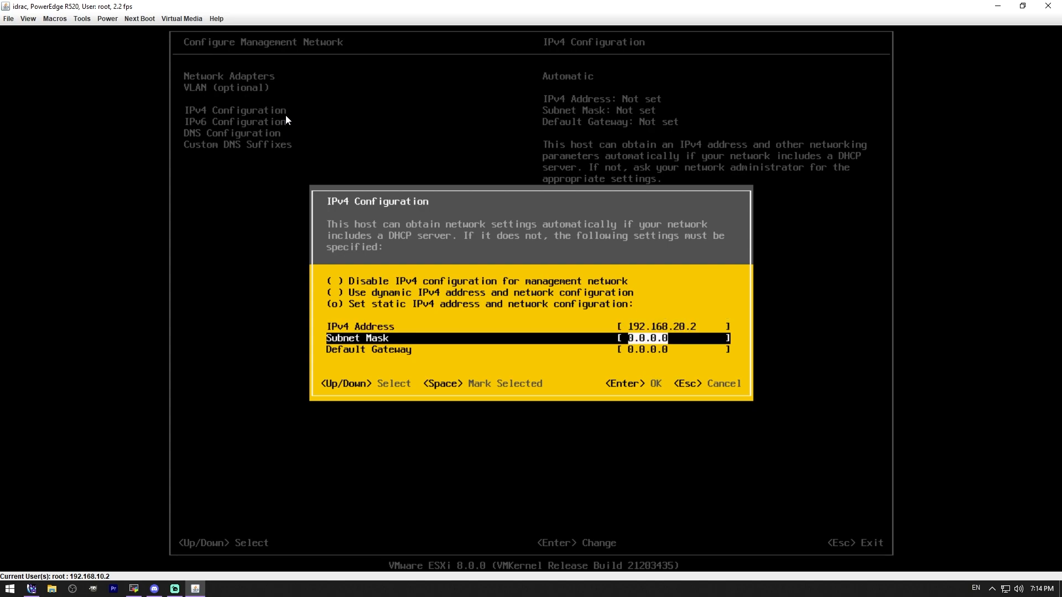
text(255.255.255.0)
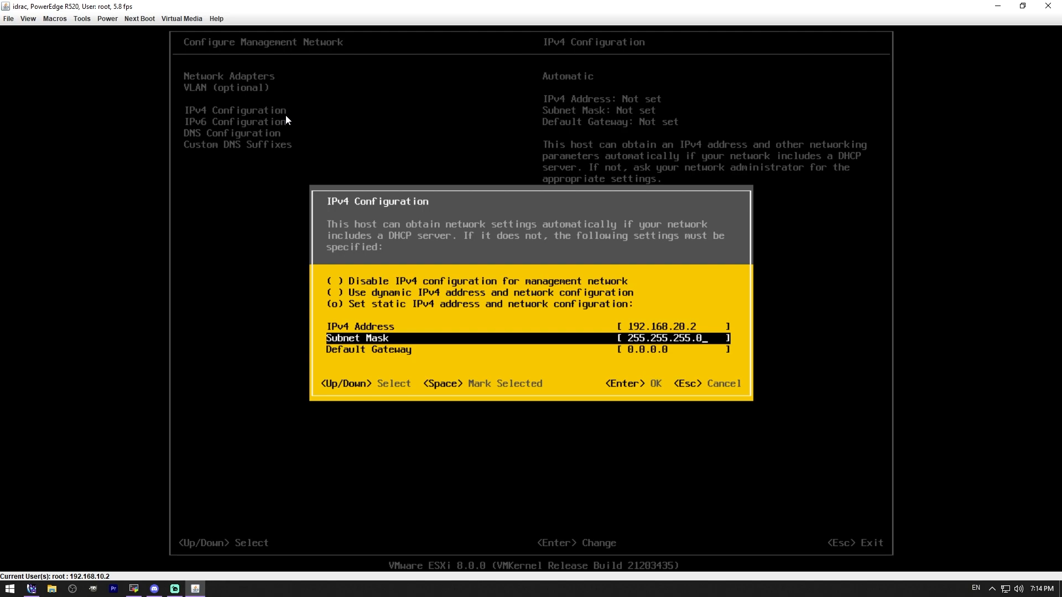
key(Down)
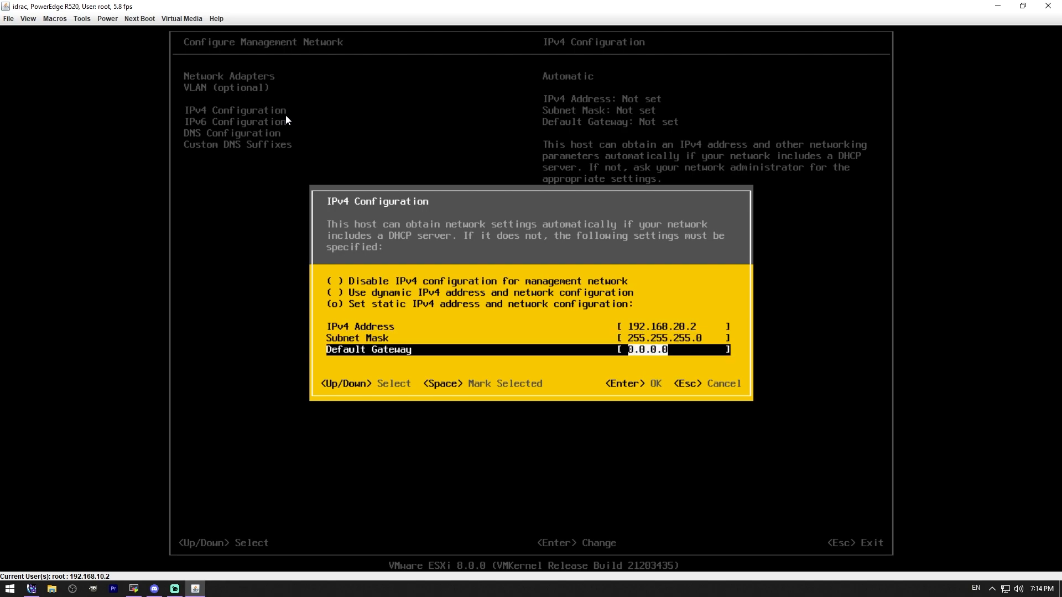
text(192.168.20.1)
key(Return)
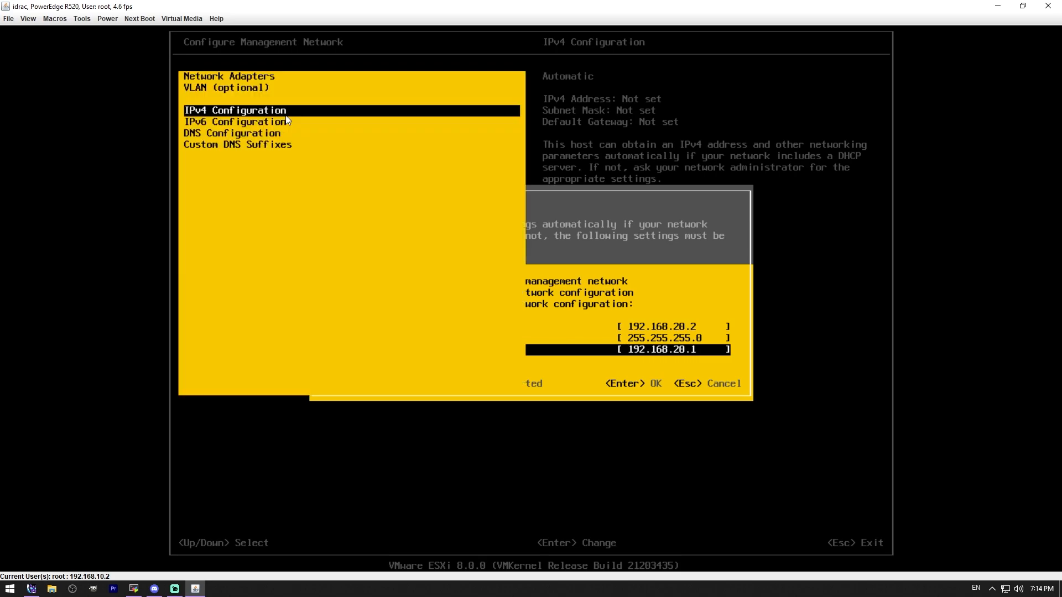
Step: Disable IPv6 for the management network
key(Down)
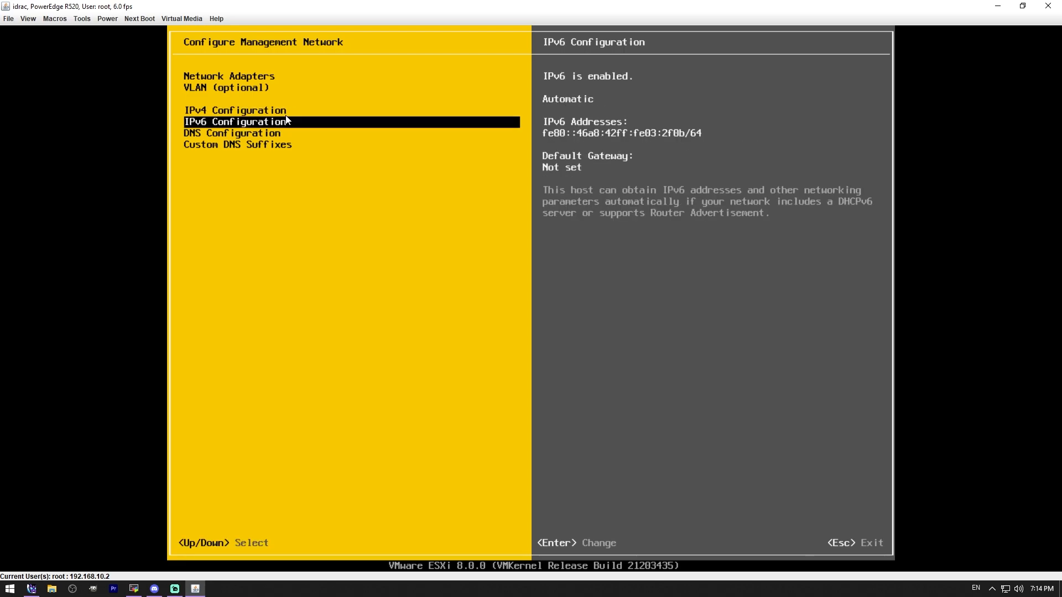
key(Return)
key(space)
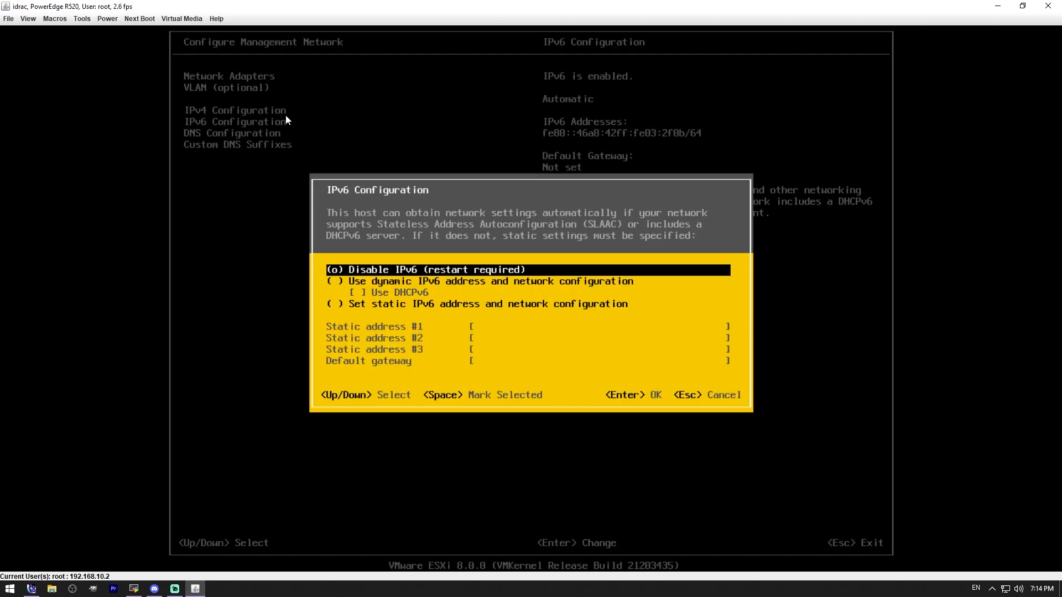
key(Return)
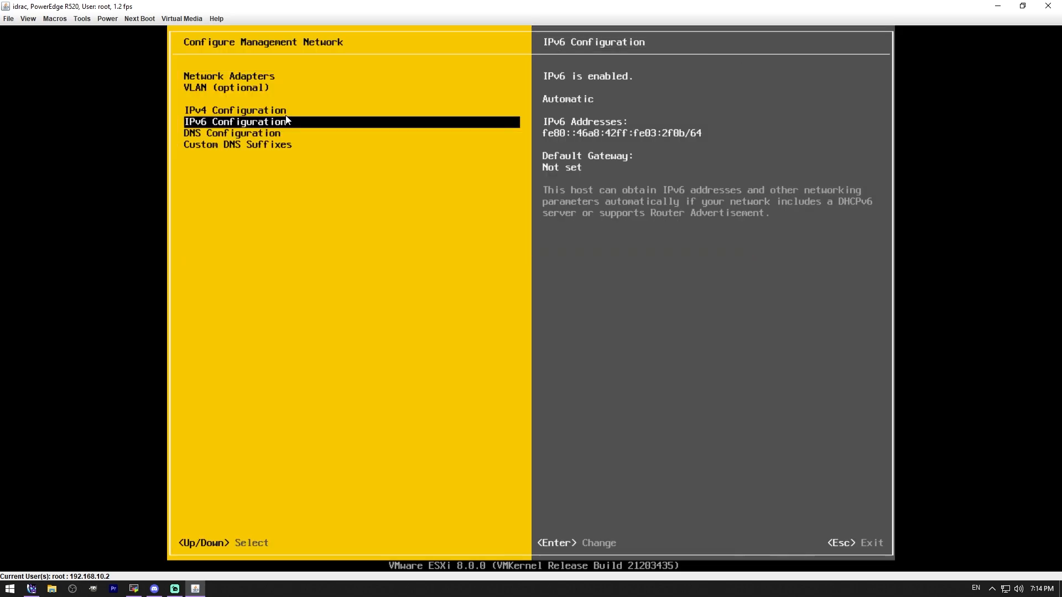
Step: Keep the DNS configuration set to obtain the server addresses and hostname automatically
key(Down)
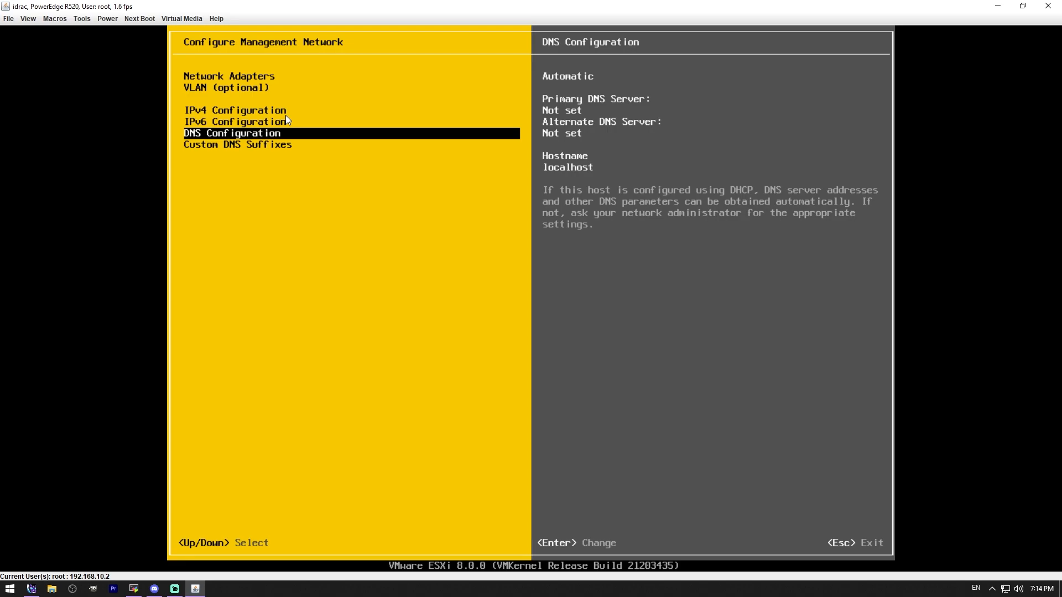
key(Return)
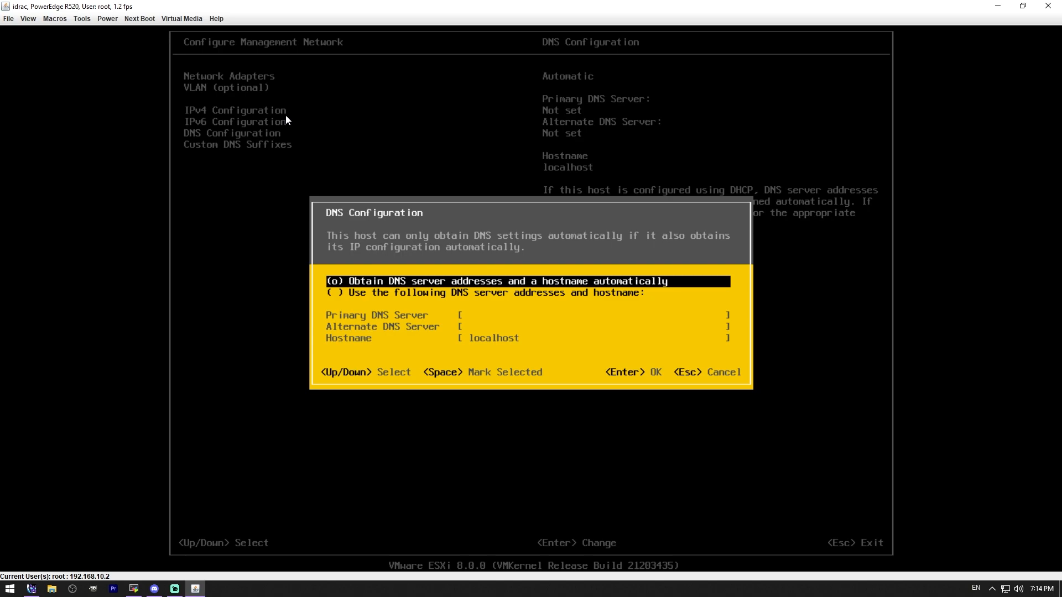
key(Return)
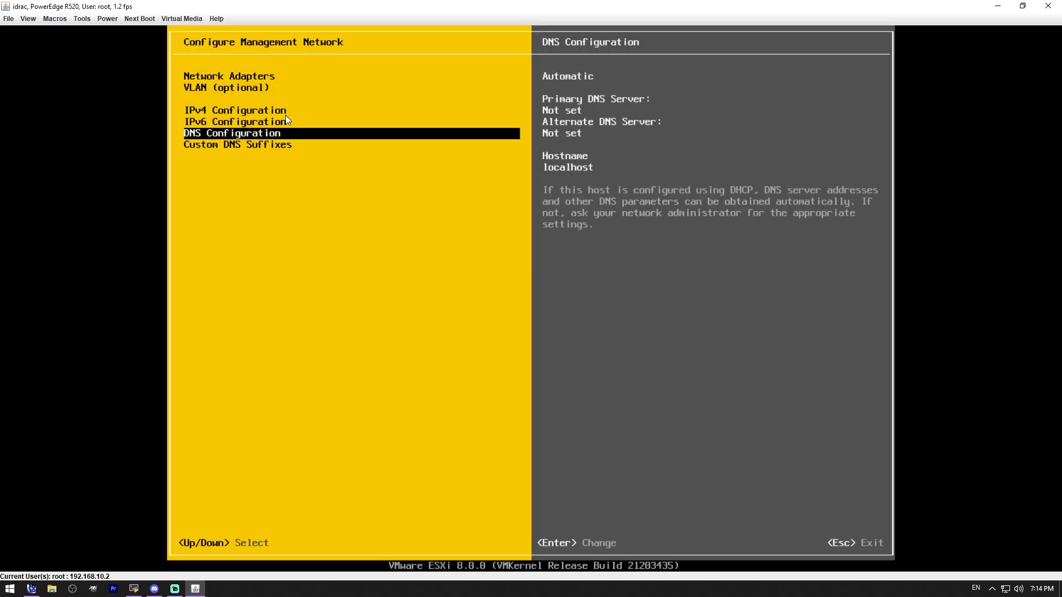
Step: Leave the Custom DNS Suffixes unset, apply the management network changes, and log out of System Customization
key(Down)
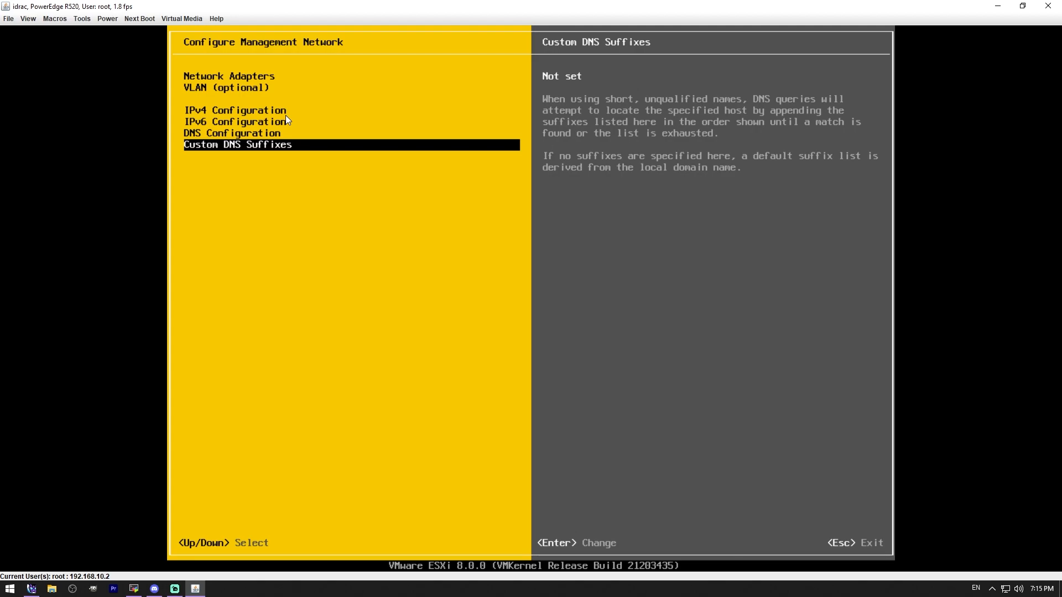
key(Escape)
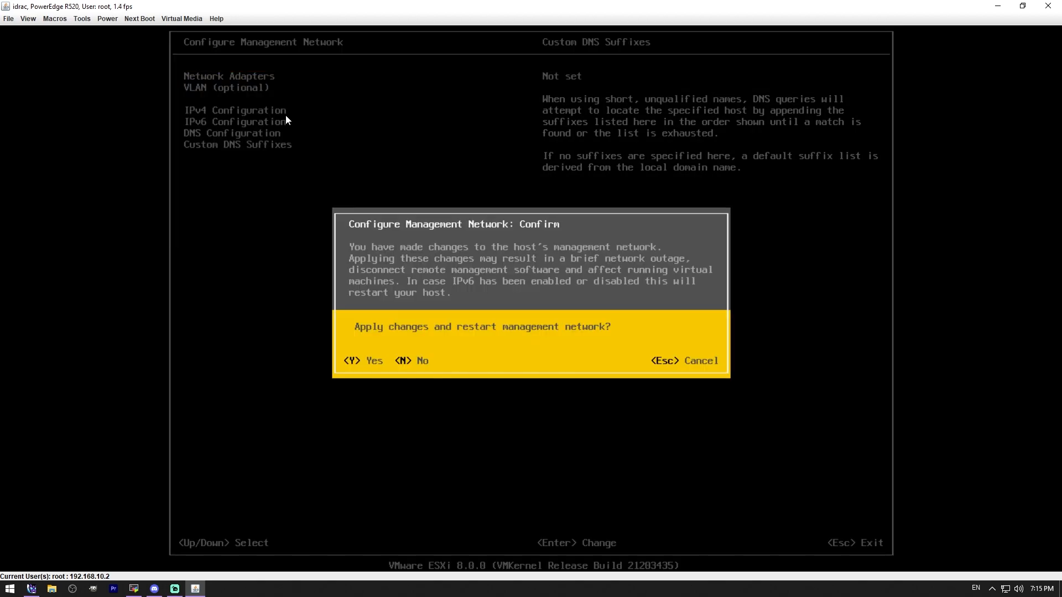
key(Escape)
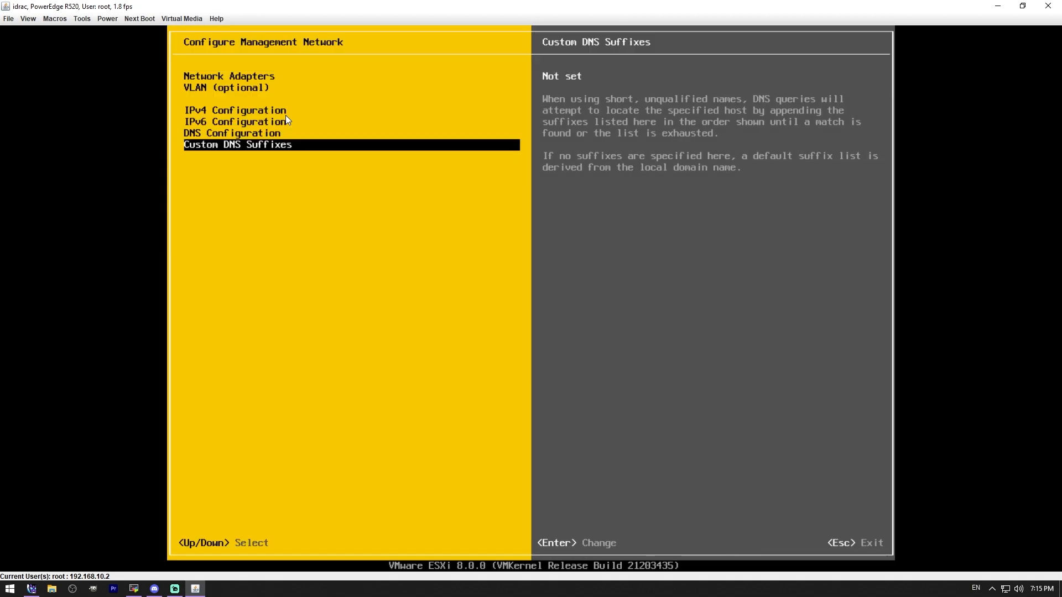
key(Escape)
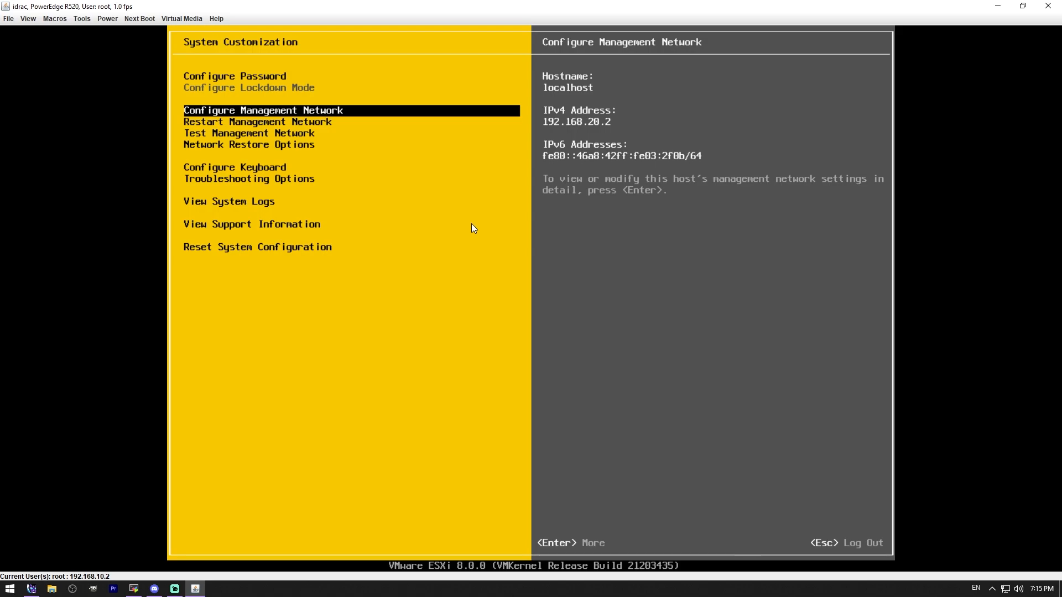
key(Escape)
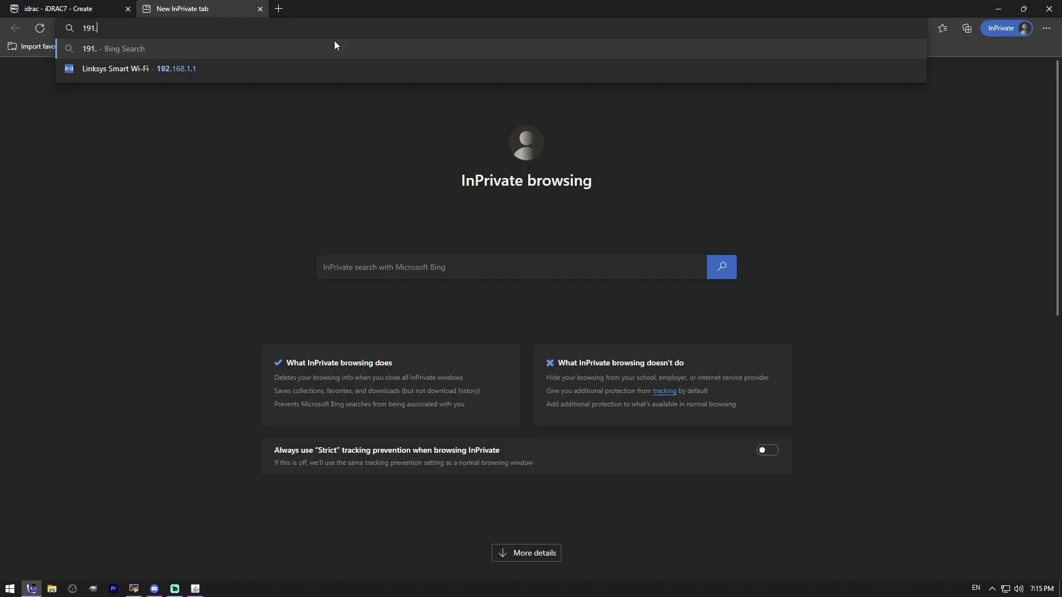
Step: Switch to the Edge browser, open the ESXi host at 192.168.20.2 and proceed past the certificate warning to its login page
text(68.)
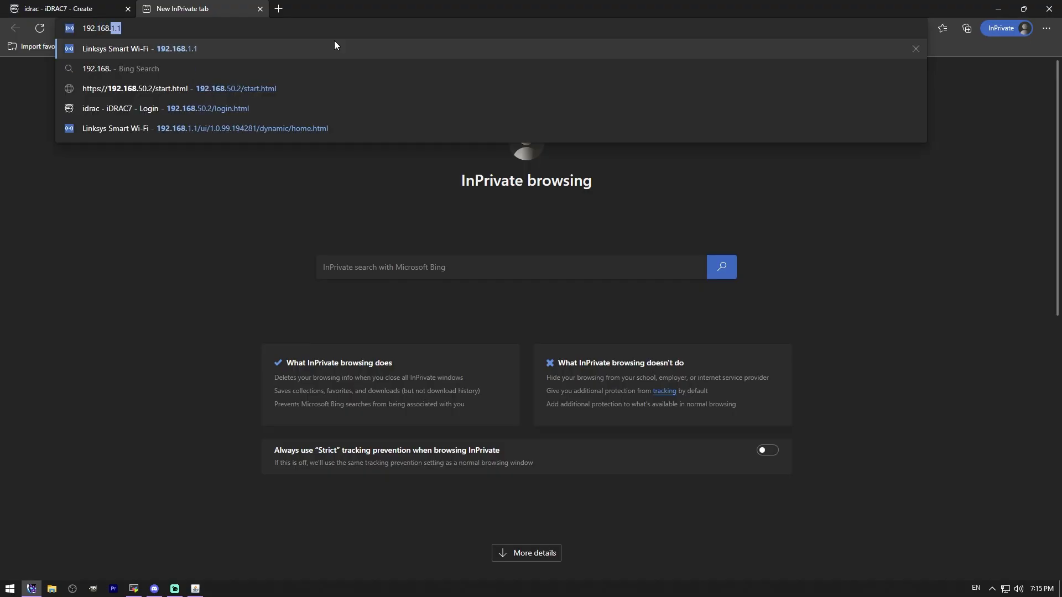
text(20.2)
key(Return)
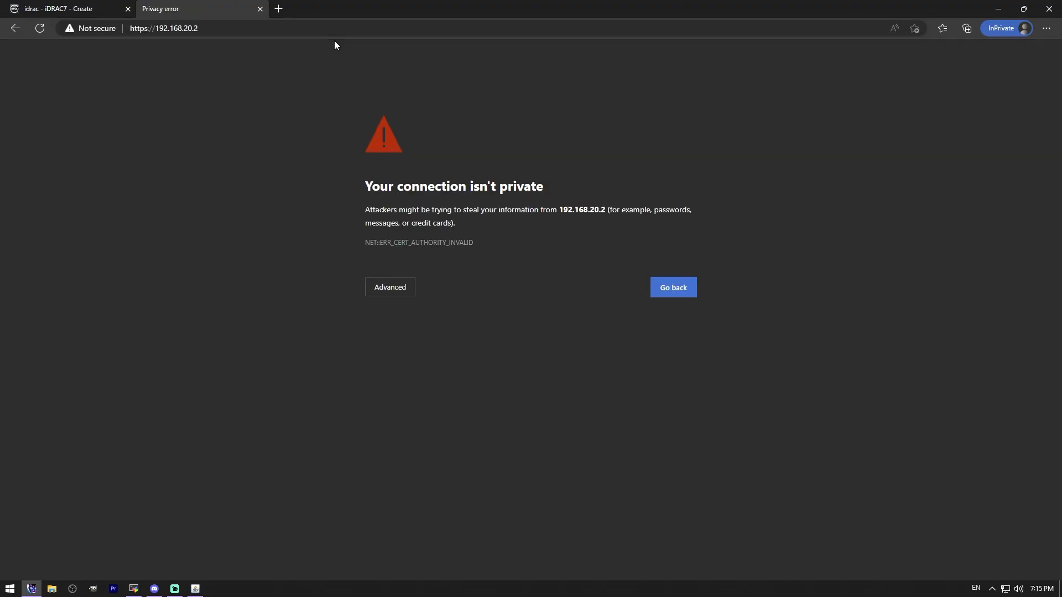
click(399, 294)
click(416, 373)
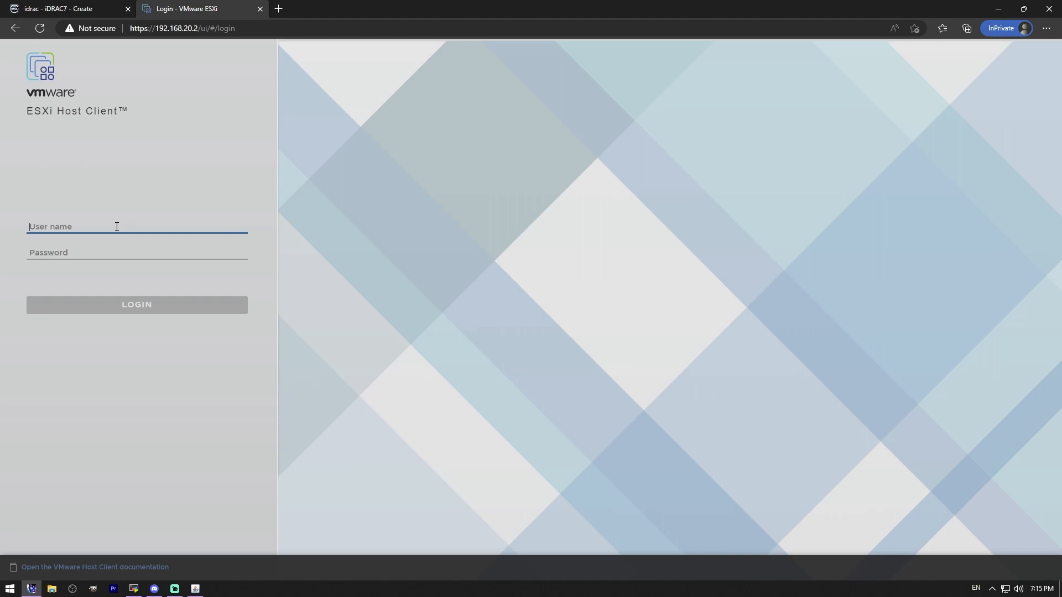
Step: Log in to the ESXi Host Client as root with the account password
text(root)
key(Tab)
text(*********)
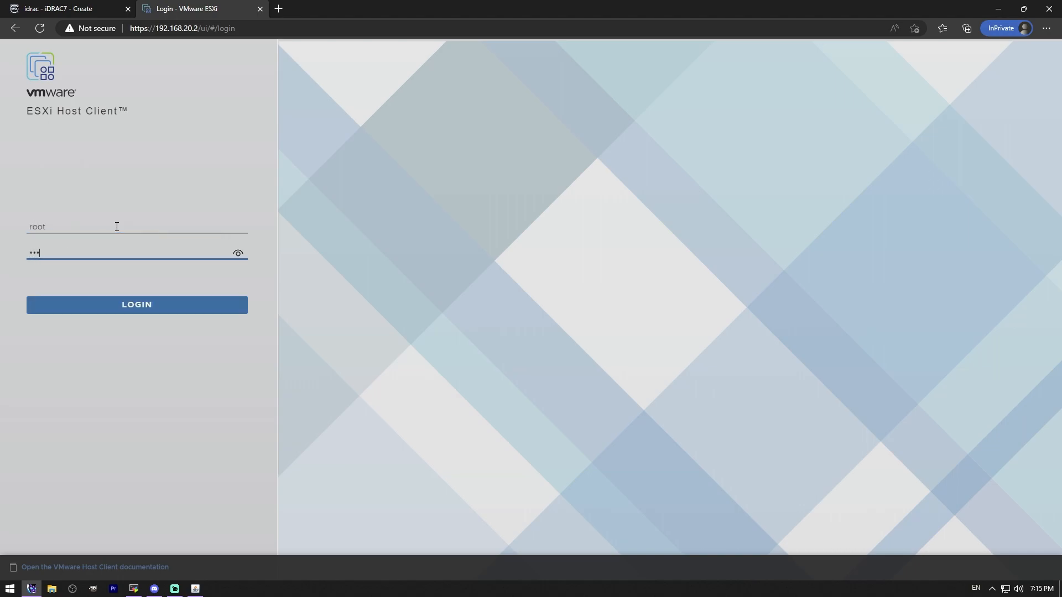
key(BackSpace)
key(BackSpace)
key(BackSpace)
key(BackSpace)
key(BackSpace)
key(BackSpace)
key(BackSpace)
key(BackSpace)
key(BackSpace)
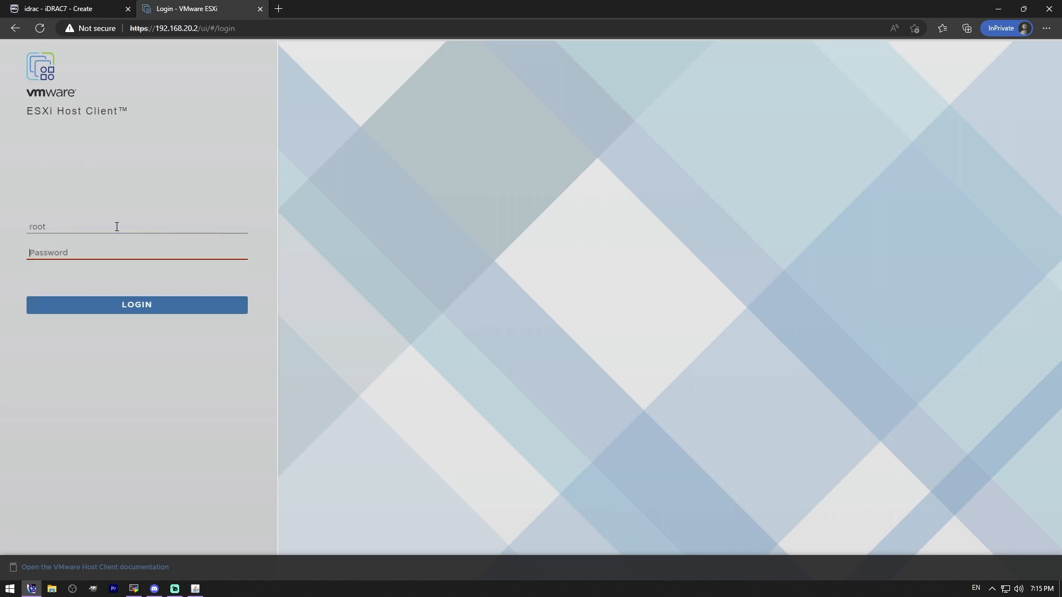
text(*)
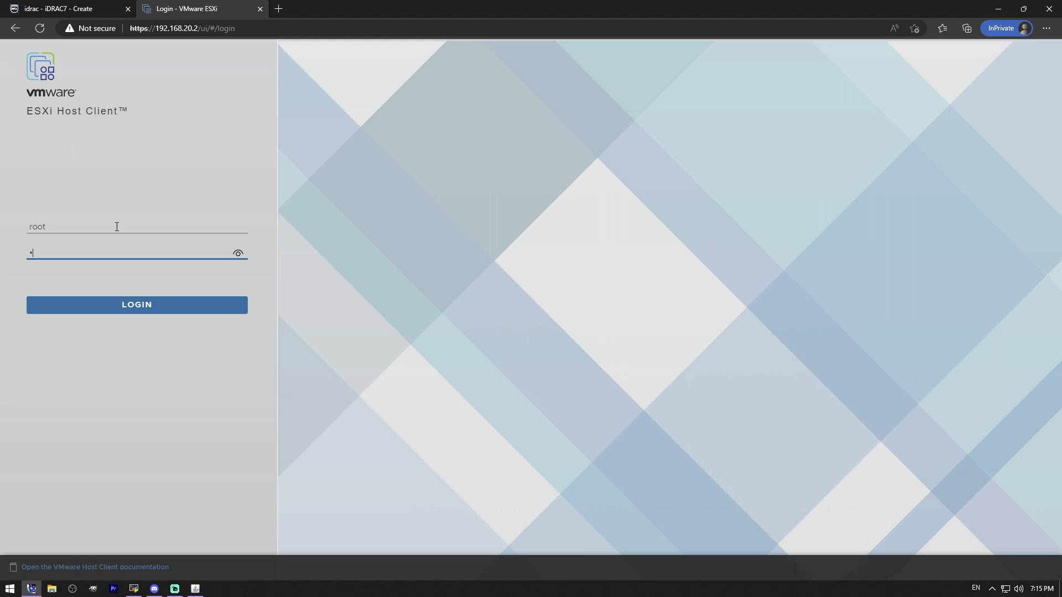
text(******)
key(Return)
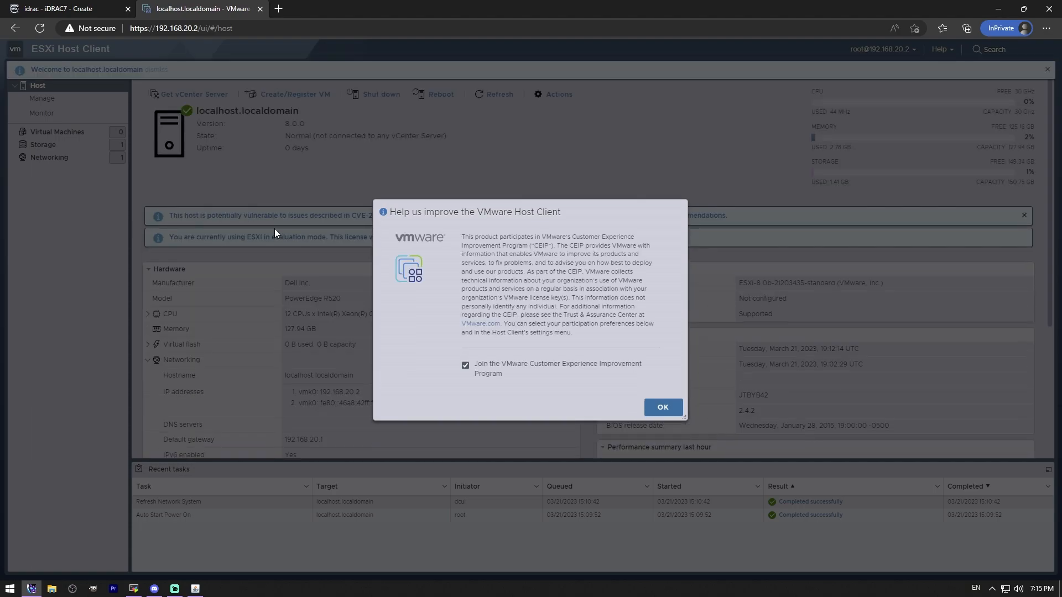
Step: Opt out of the VMware Customer Experience Improvement Program and dismiss the notices on the host page
click(466, 366)
click(658, 407)
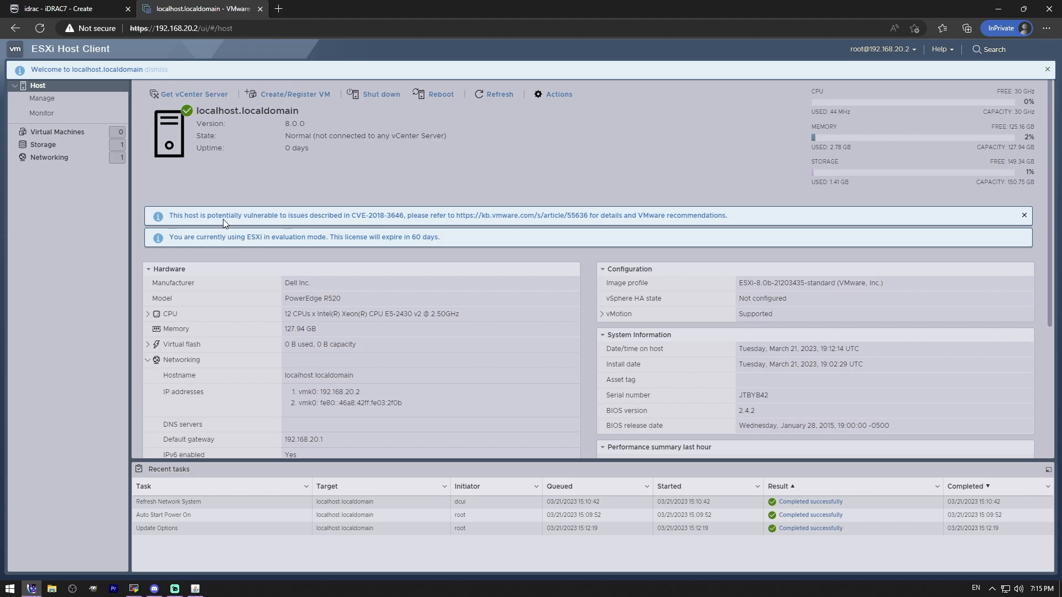
click(1028, 219)
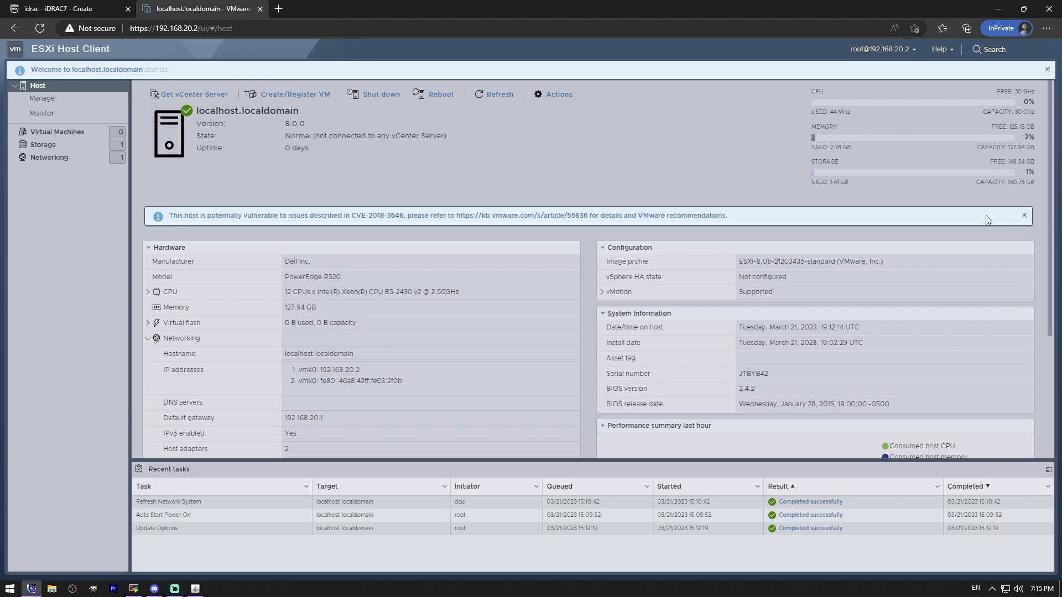
click(1024, 215)
Step: Examine the host summary's hardware, networking and storage details and the actions available for the host
scroll(592, 376, down, 1)
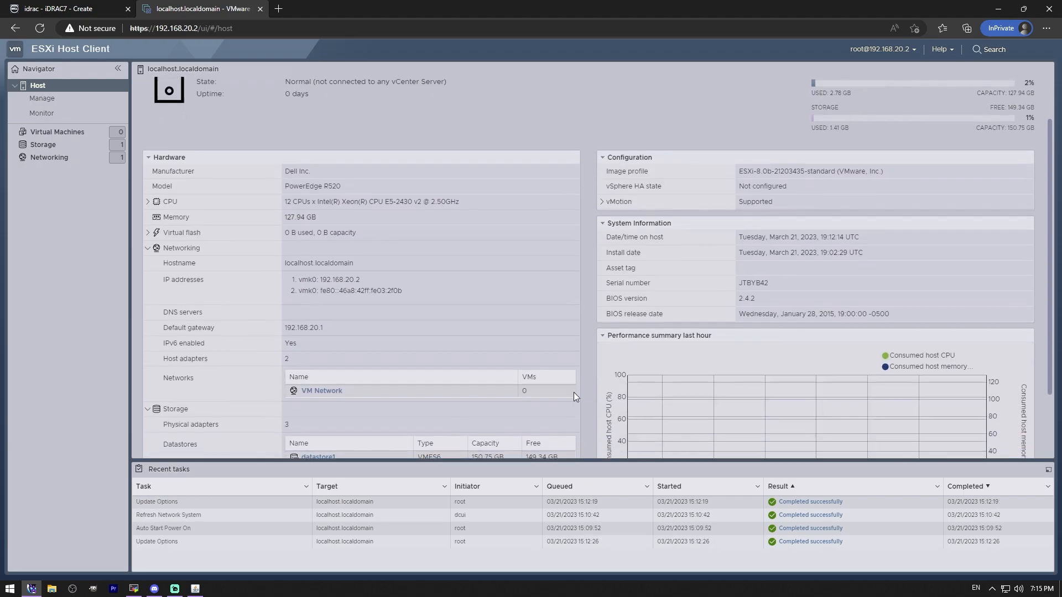
scroll(414, 330, up, 1)
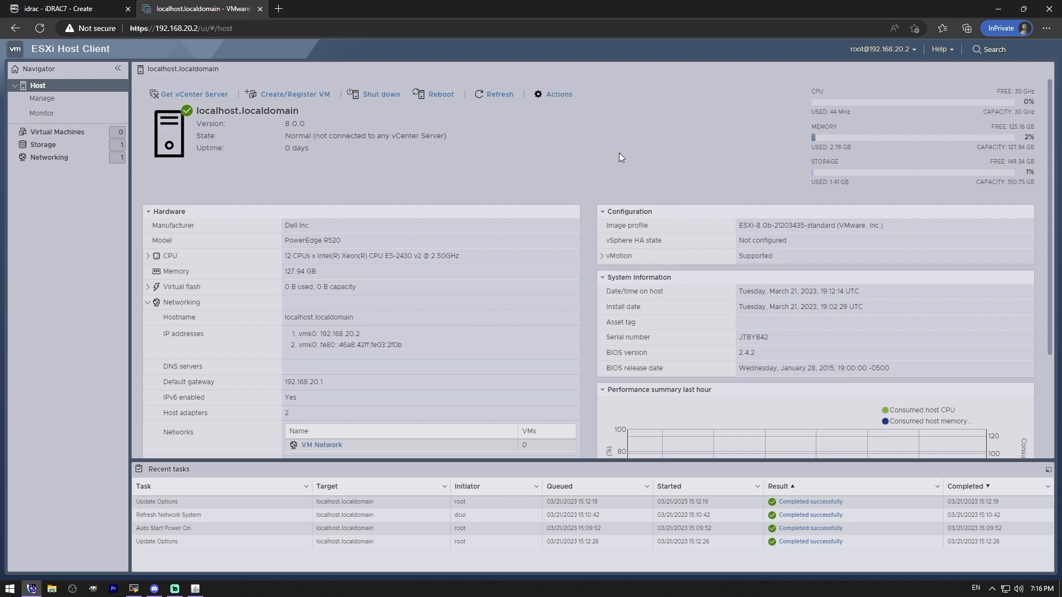
scroll(582, 167, down, 2)
scroll(583, 171, up, 1)
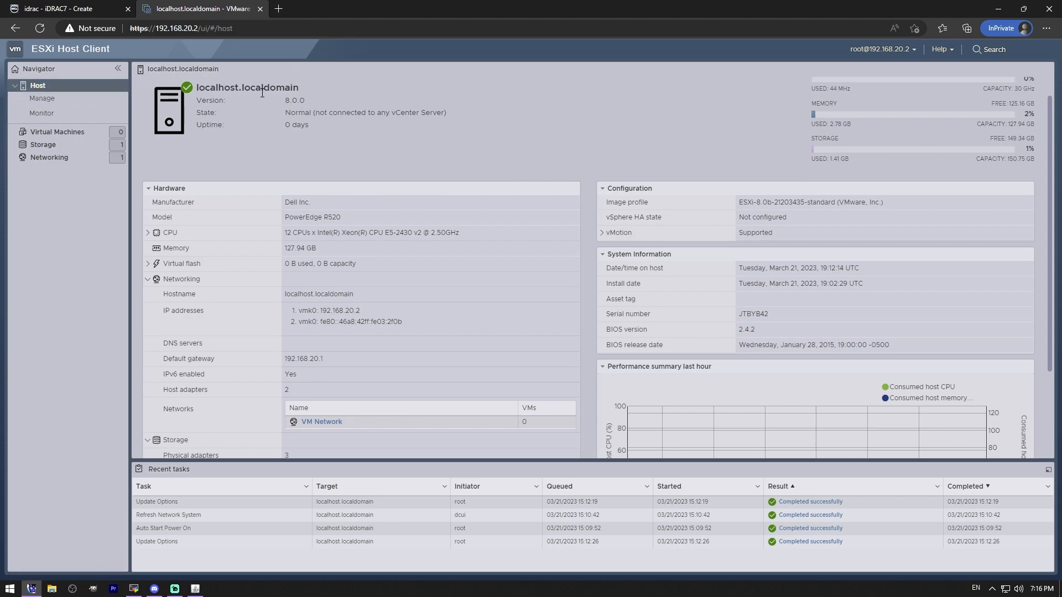
scroll(377, 109, up, 1)
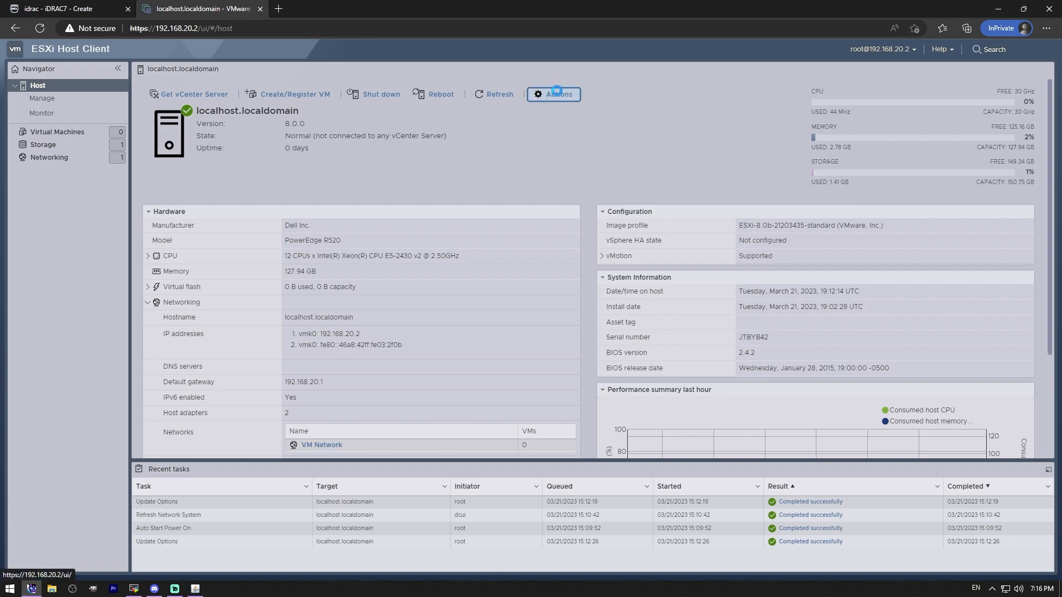
click(556, 94)
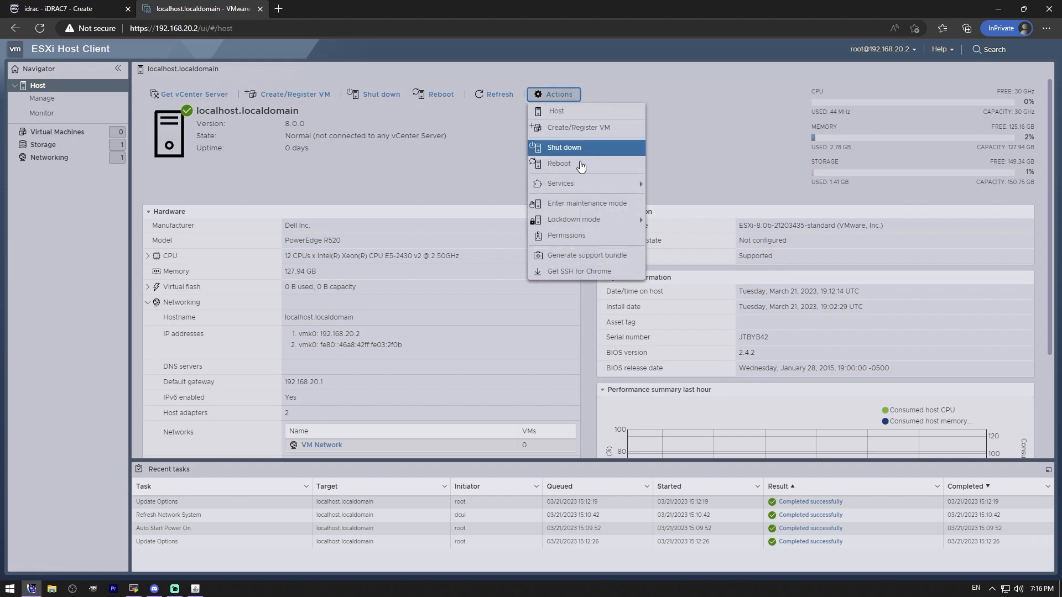
mouse_move(583, 186)
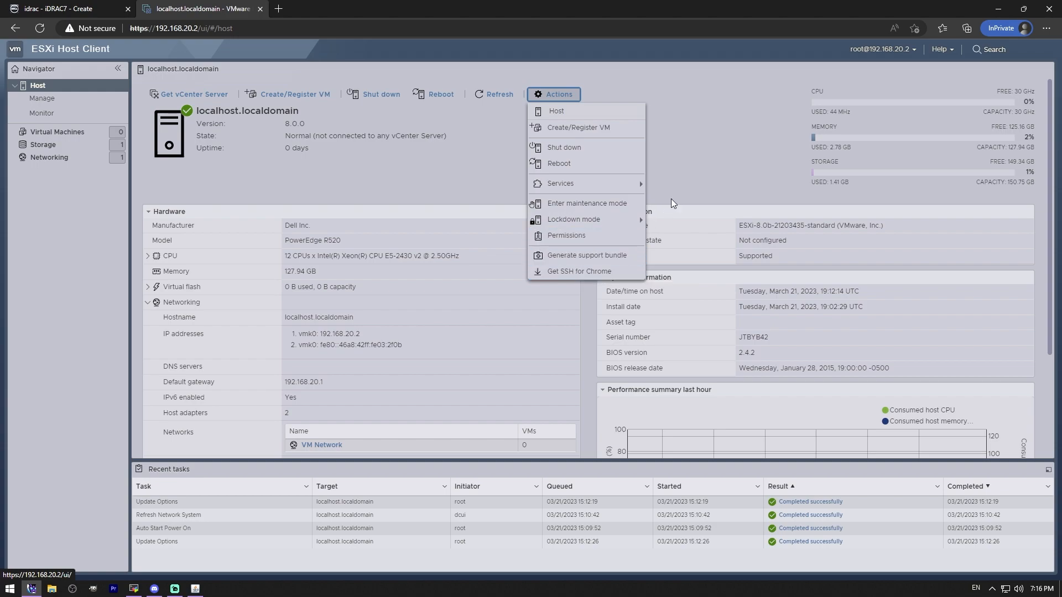
click(694, 158)
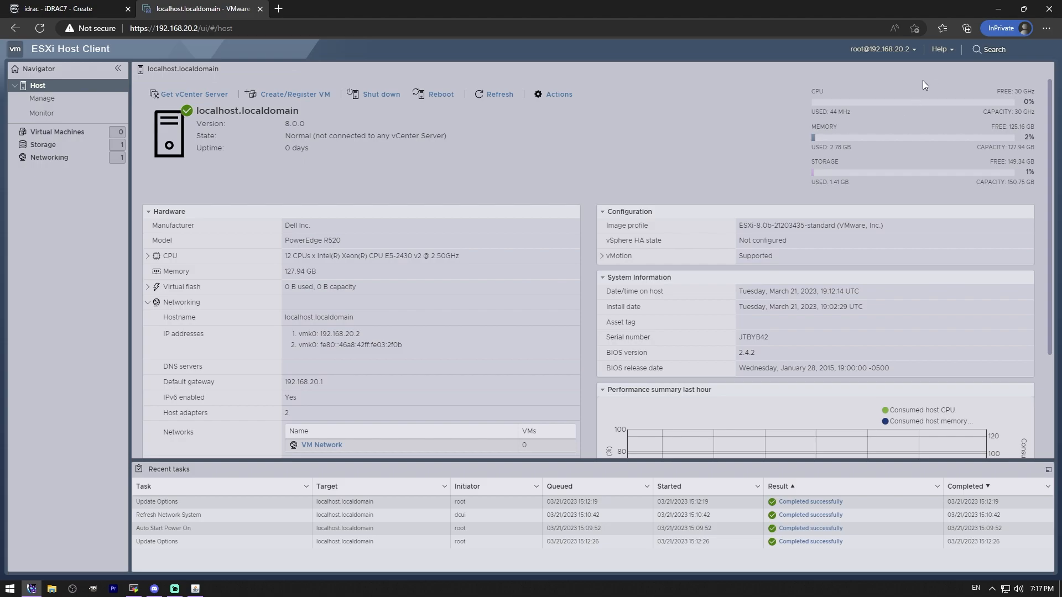
Step: Try the Classic interface theme, set the Host Client's theme to Dark and close the About dialog
click(940, 49)
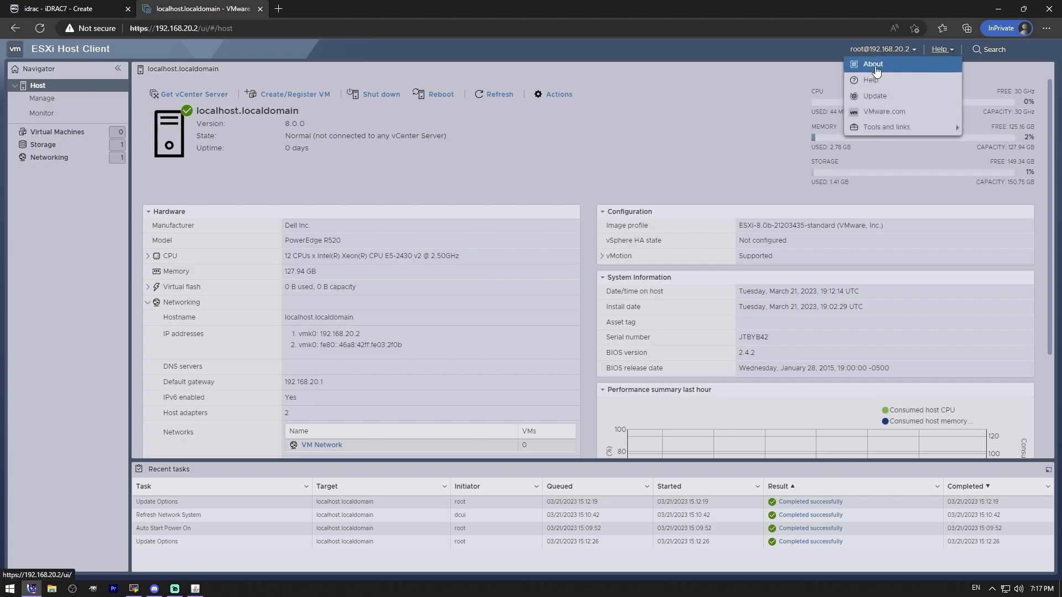
click(875, 67)
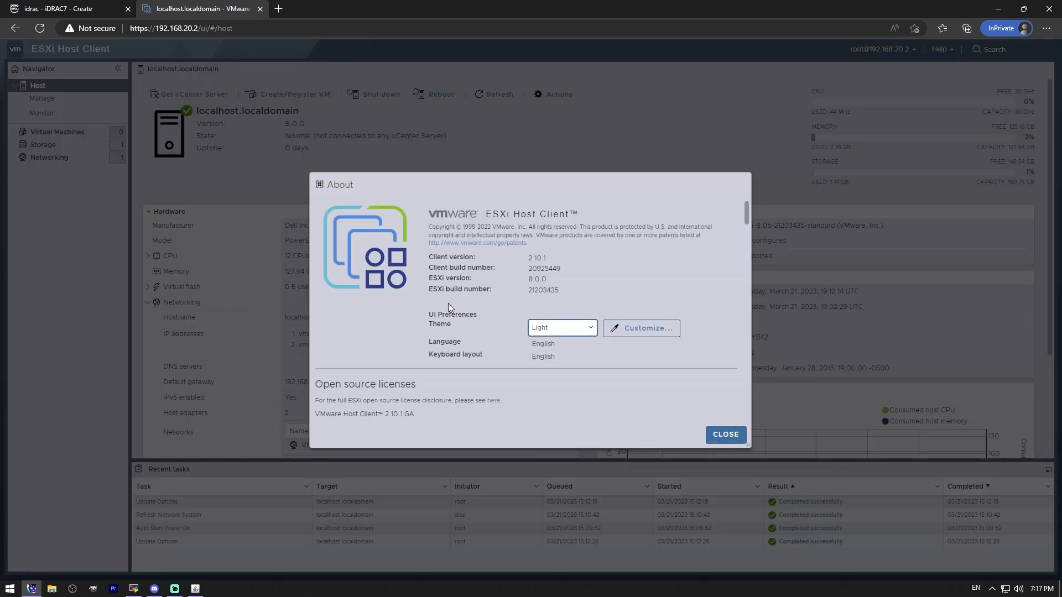
click(578, 328)
click(557, 346)
click(564, 330)
click(557, 356)
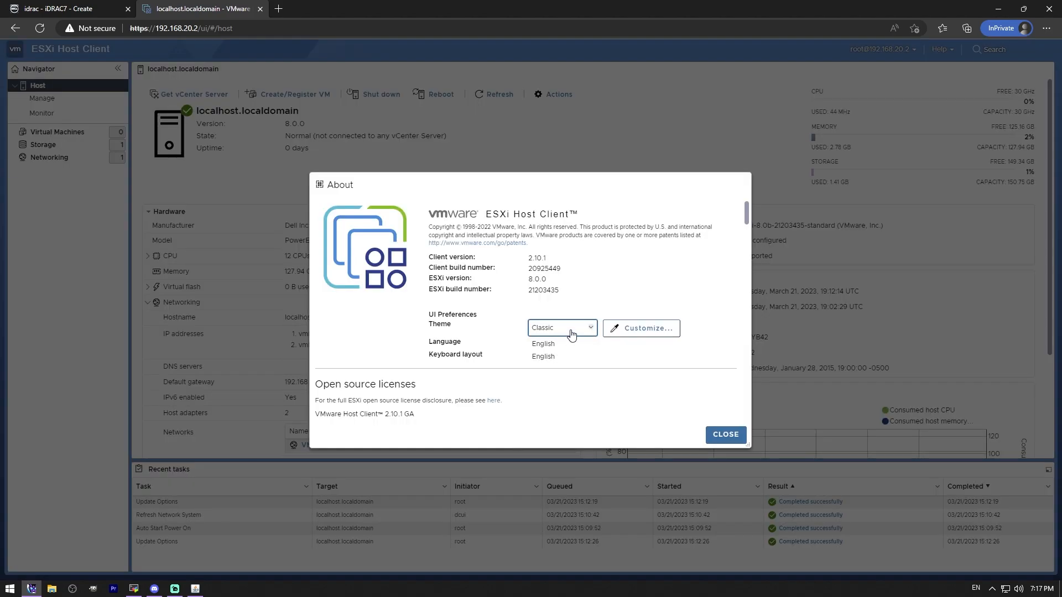
click(572, 333)
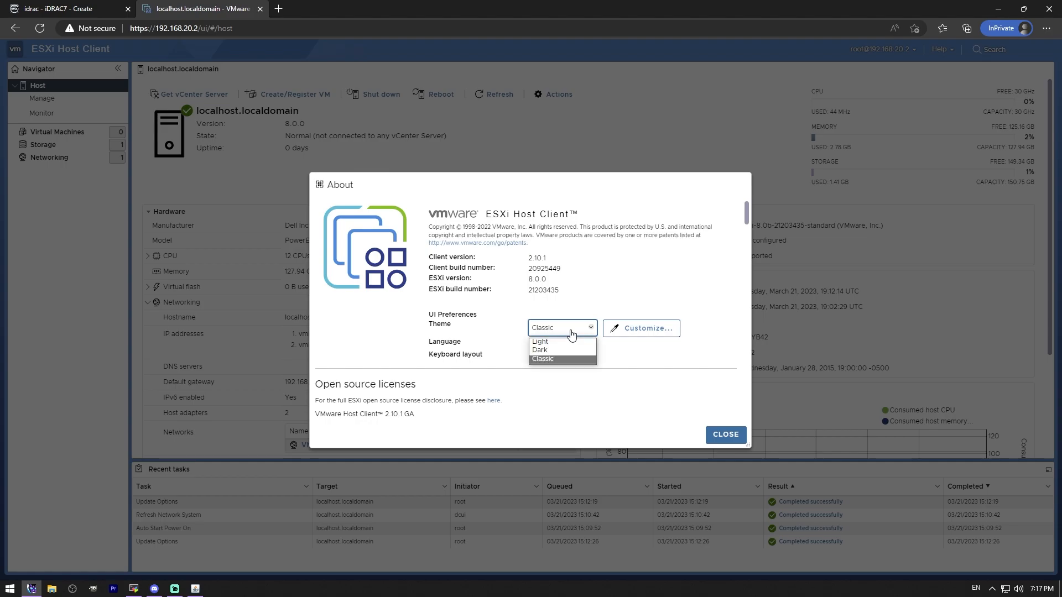
click(546, 347)
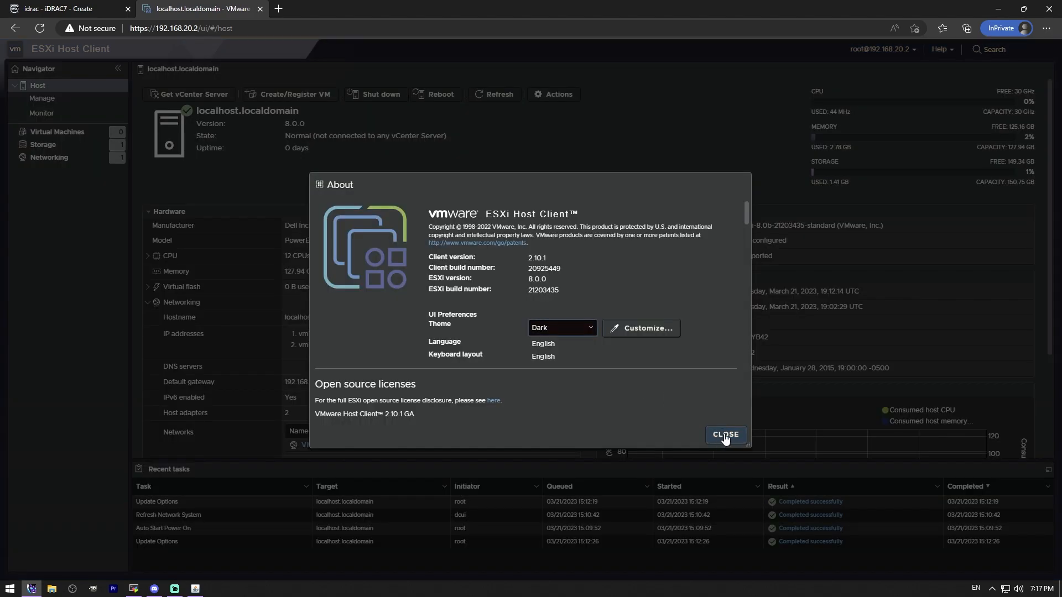
click(725, 436)
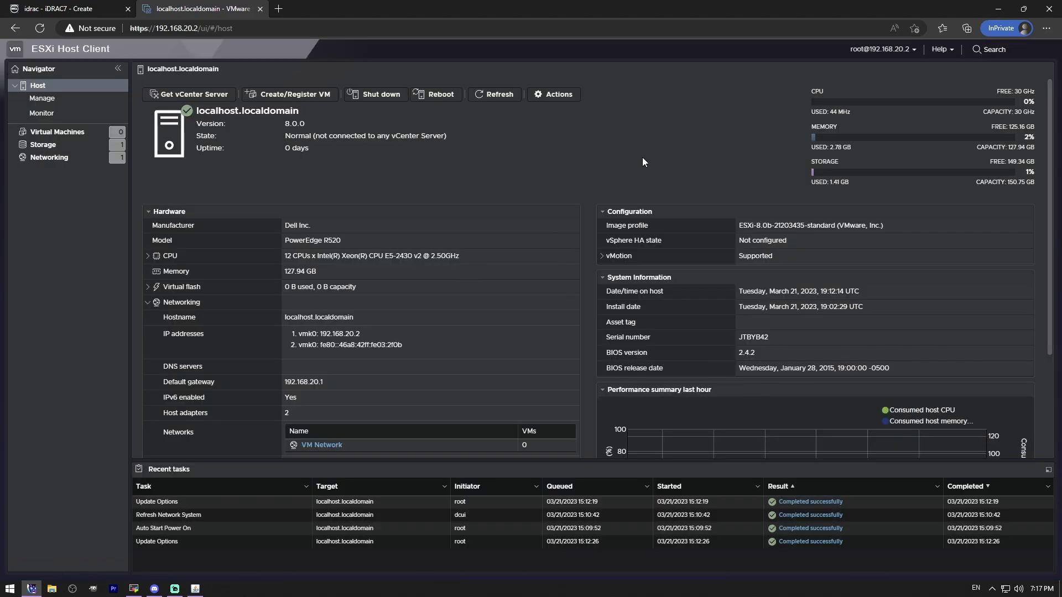
Step: Review the host's Install update dialog and the entries under Tools and links without using any of them
scroll(642, 157, down, 3)
scroll(642, 157, up, 3)
click(940, 50)
click(876, 97)
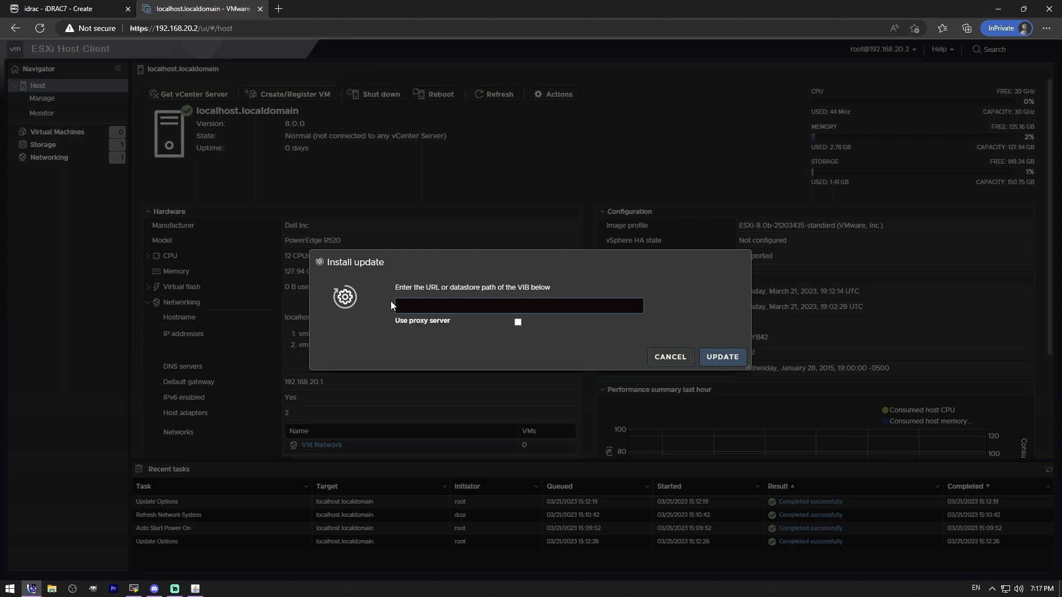
click(669, 358)
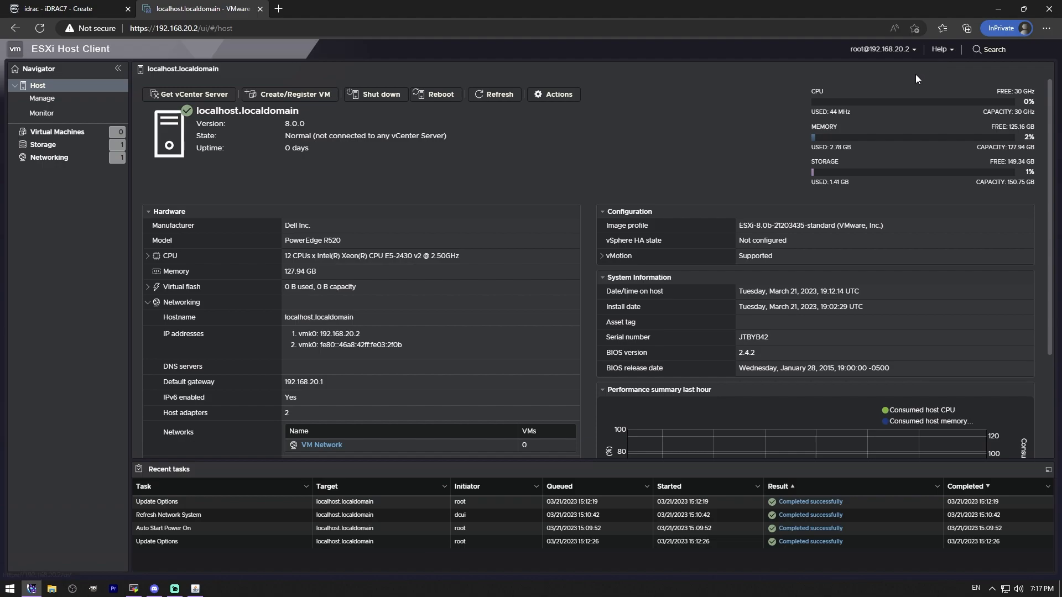
click(940, 49)
mouse_move(909, 128)
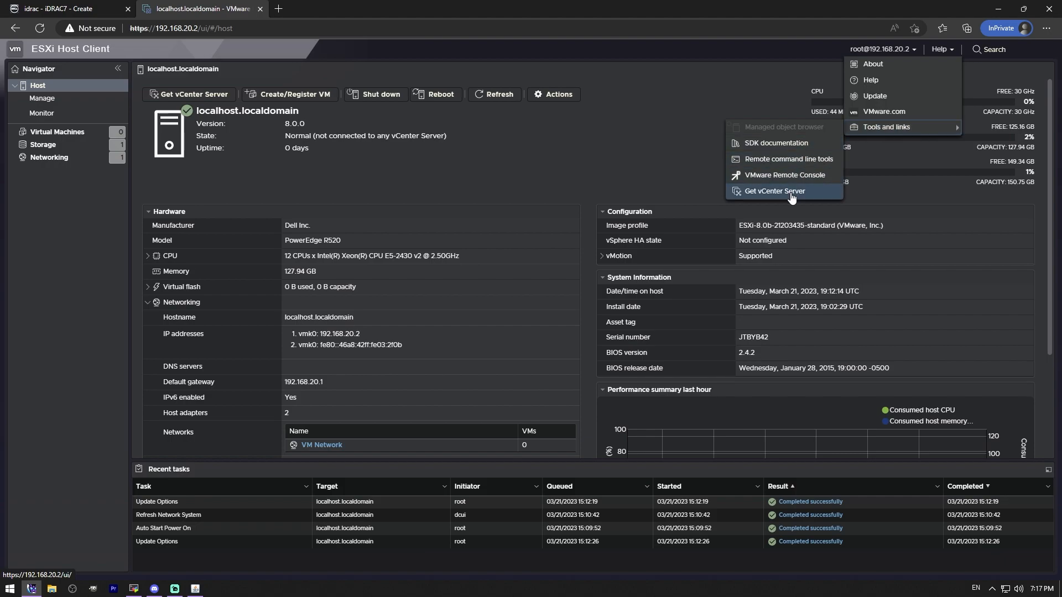
click(701, 188)
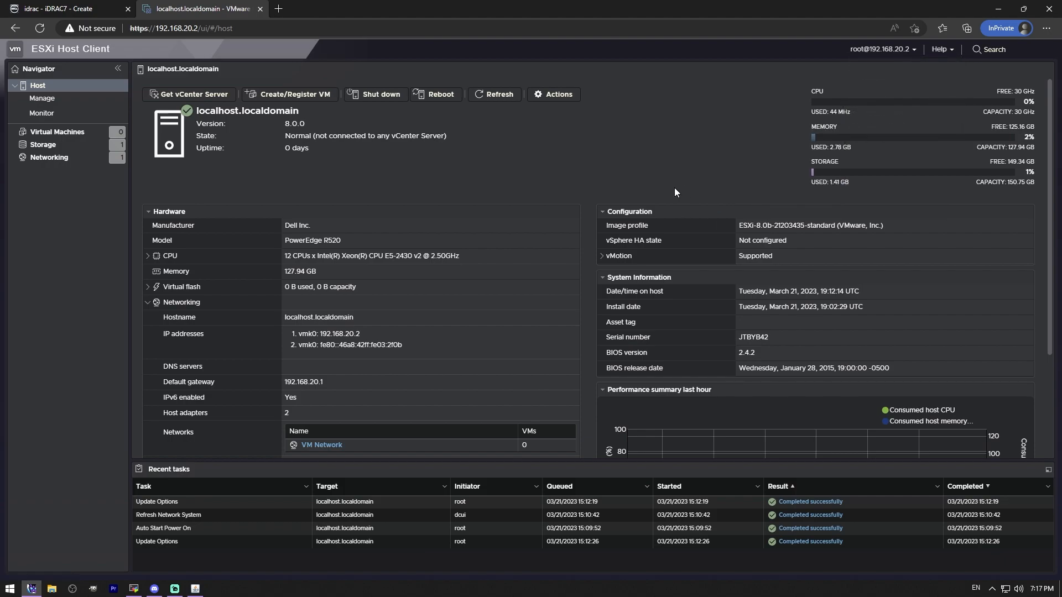
Step: Review the host's advanced, autostart, and time and date settings on its management page
click(51, 103)
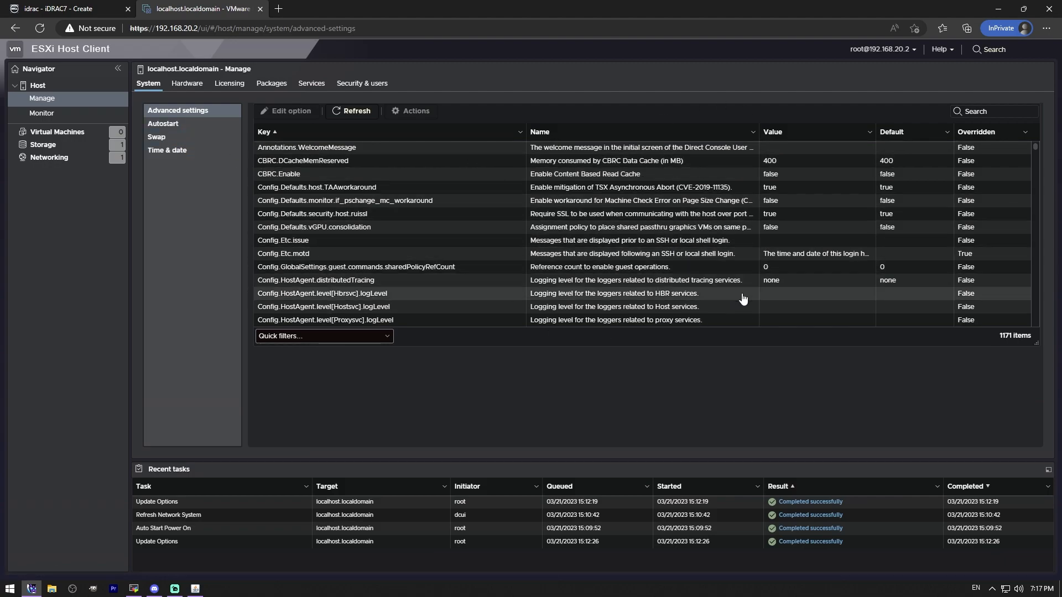
click(166, 125)
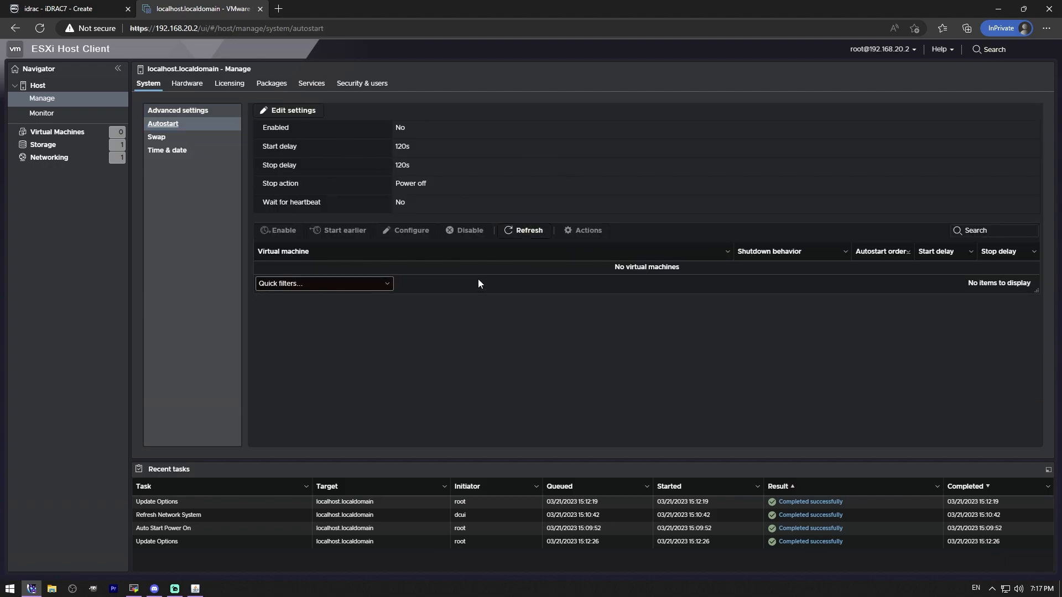
click(167, 154)
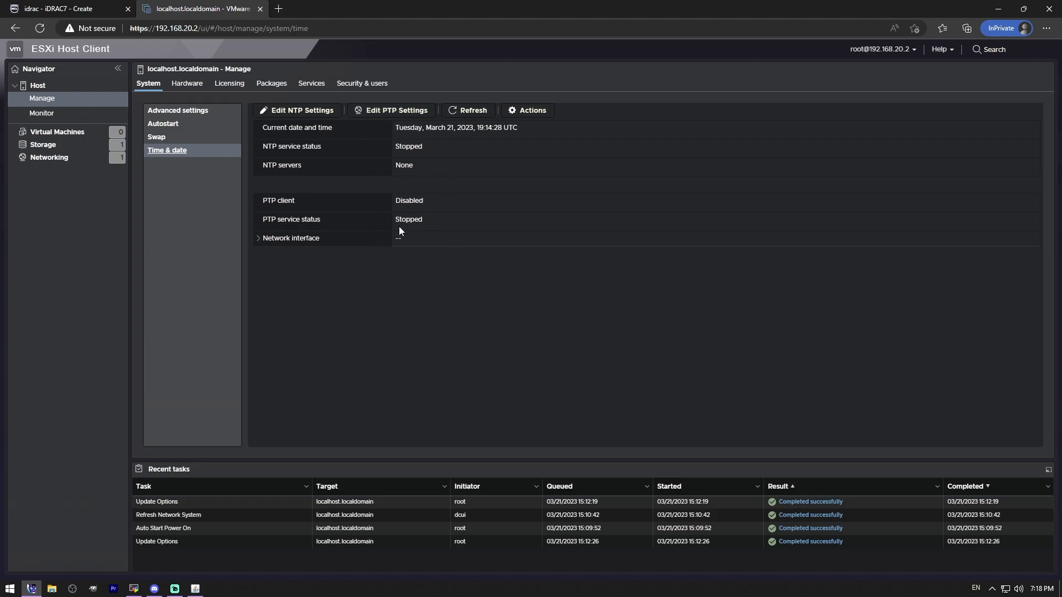
Step: Examine the host's PCI device list, including which devices support passthrough
click(175, 88)
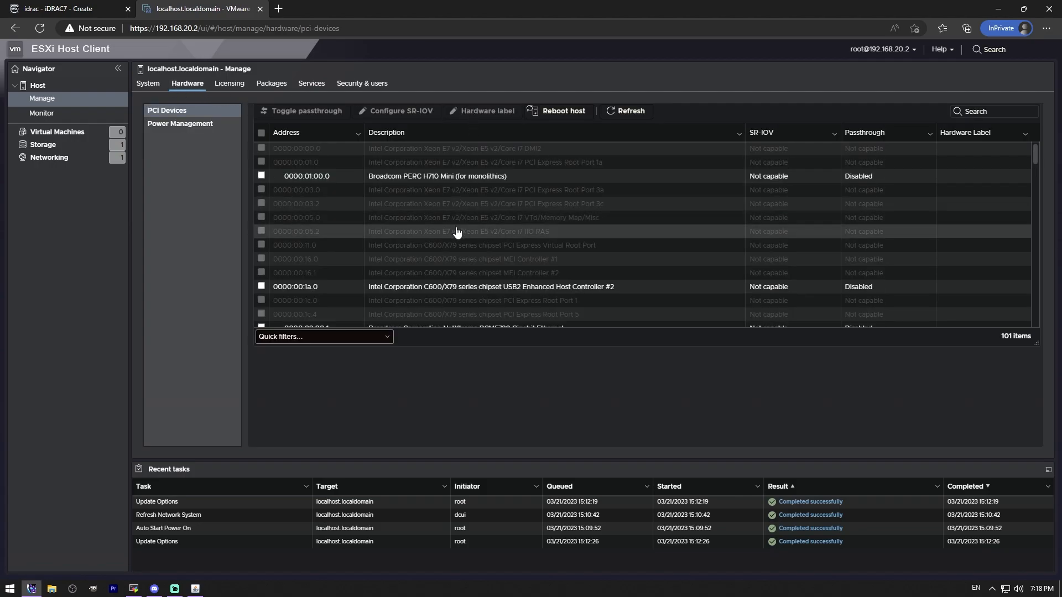
scroll(365, 253, down, 2)
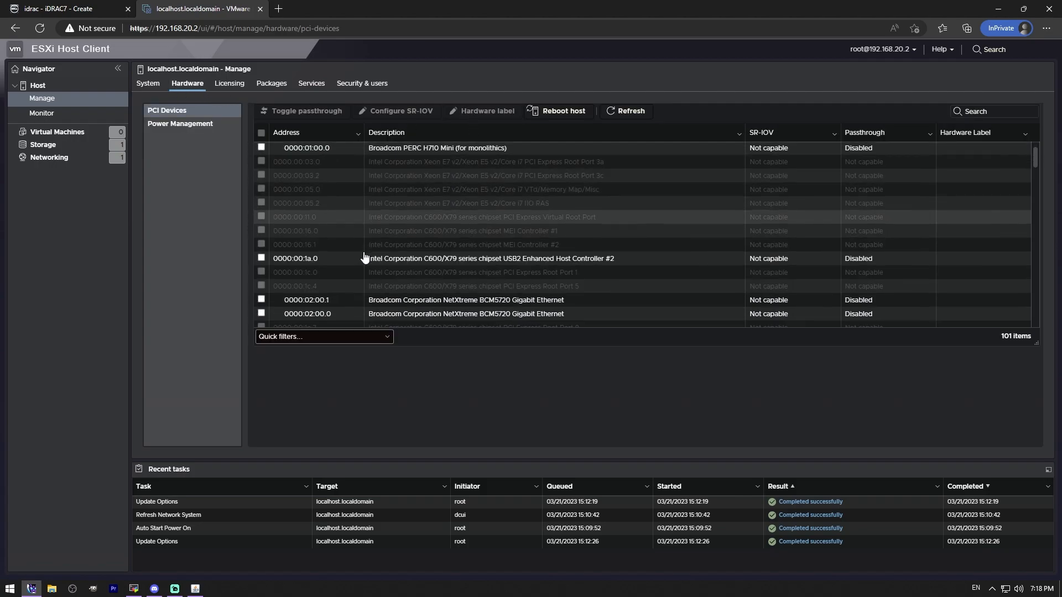
scroll(355, 259, down, 2)
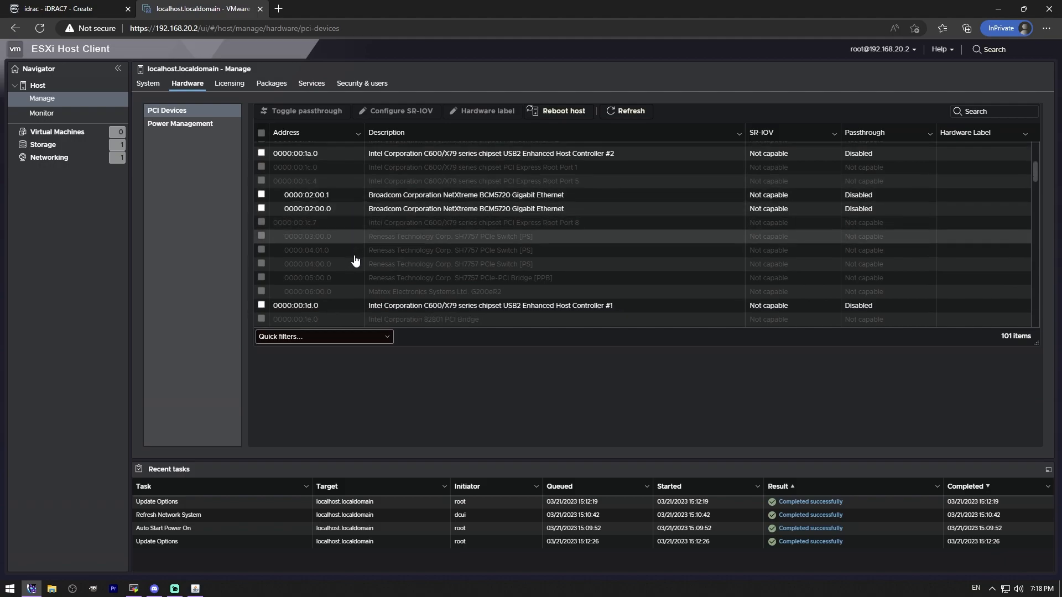
scroll(355, 260, down, 10)
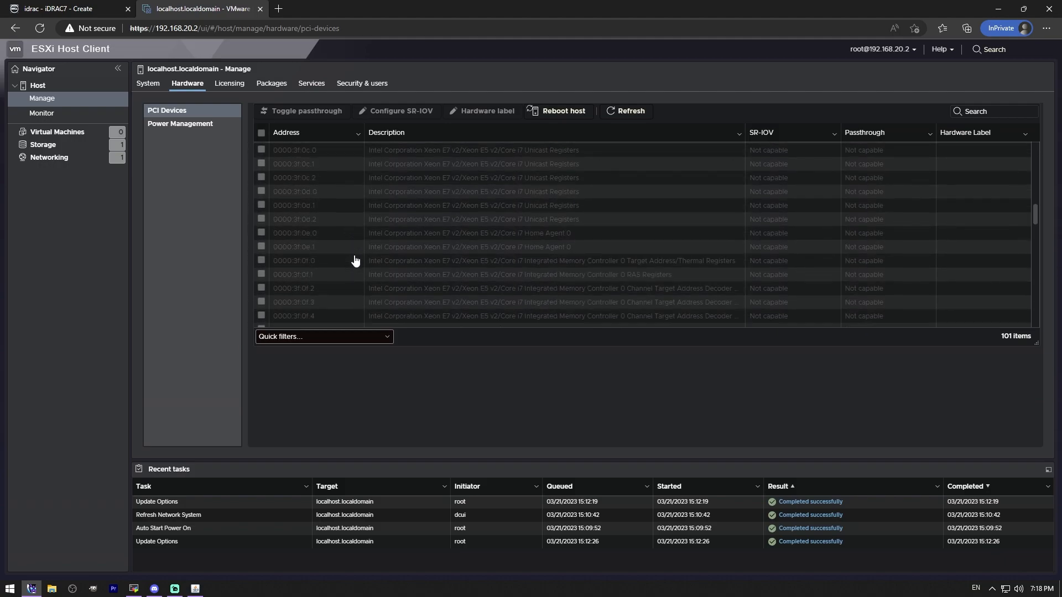
scroll(355, 260, down, 5)
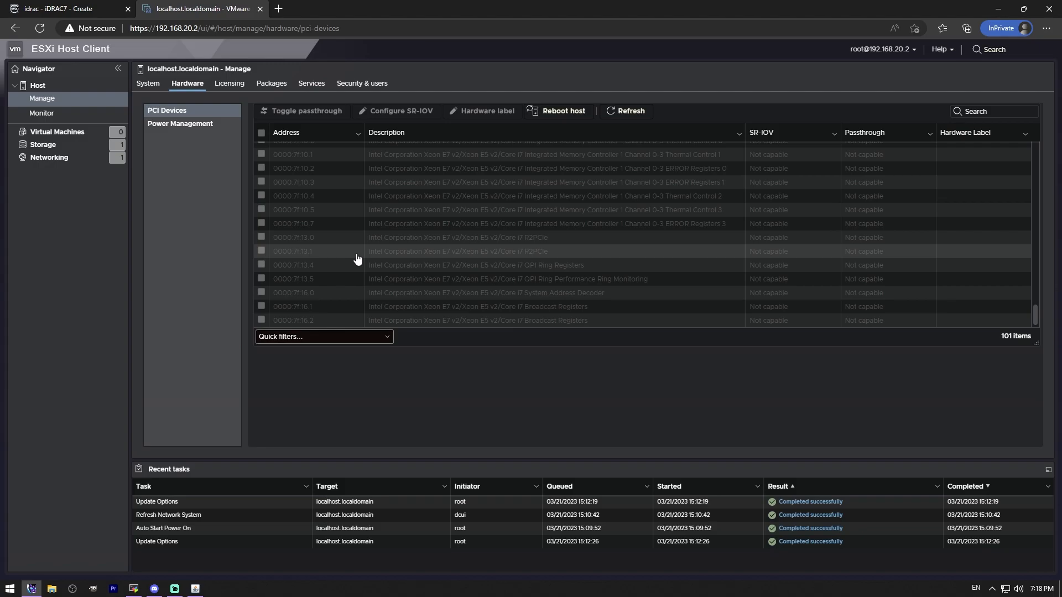
scroll(358, 258, up, 18)
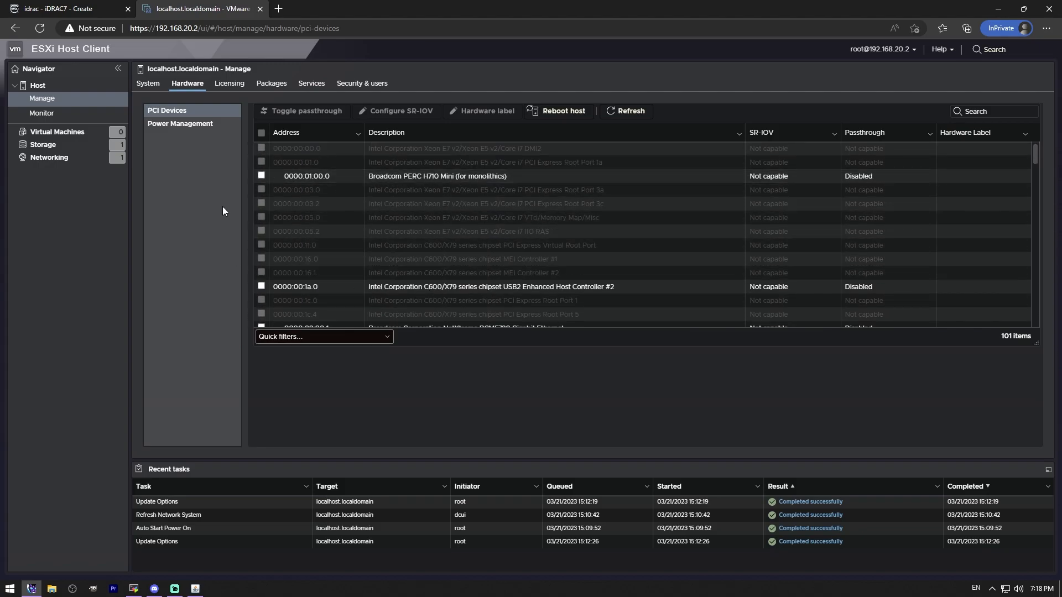
Step: Review the host's power management policy and its license details, including the evaluation key, expiration date and features
click(191, 123)
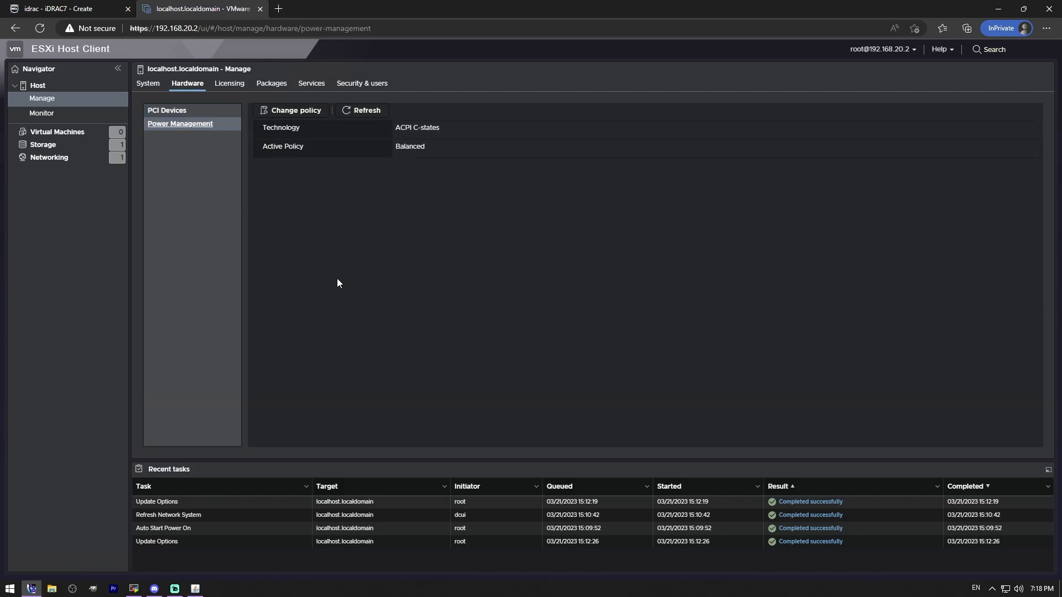
click(232, 89)
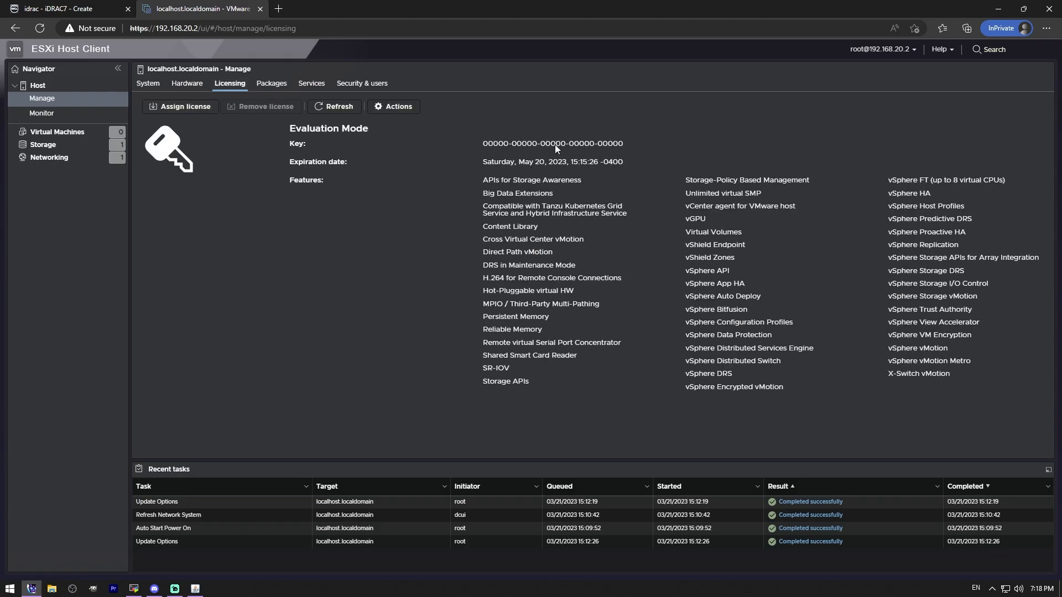
drag(479, 143, 625, 145)
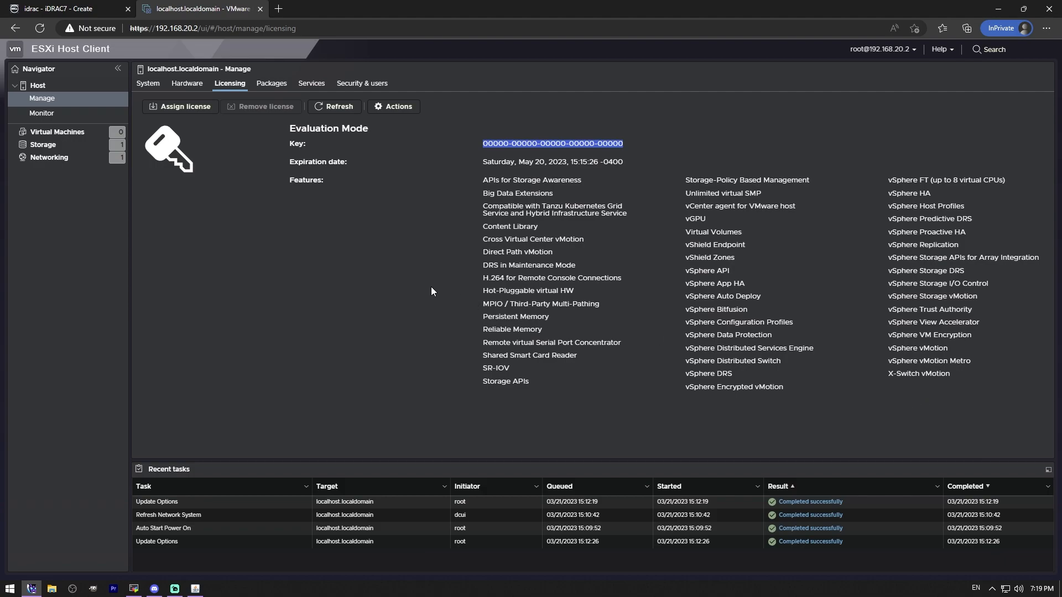
Step: Look through the host's installed packages and its list of services with their statuses and firewall rules
click(271, 84)
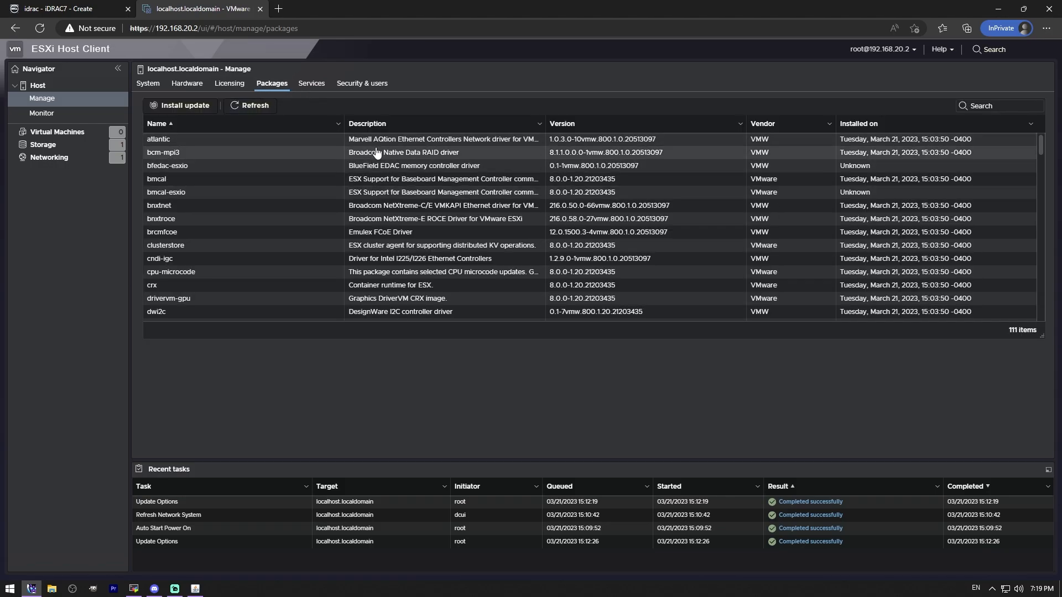
scroll(378, 156, down, 6)
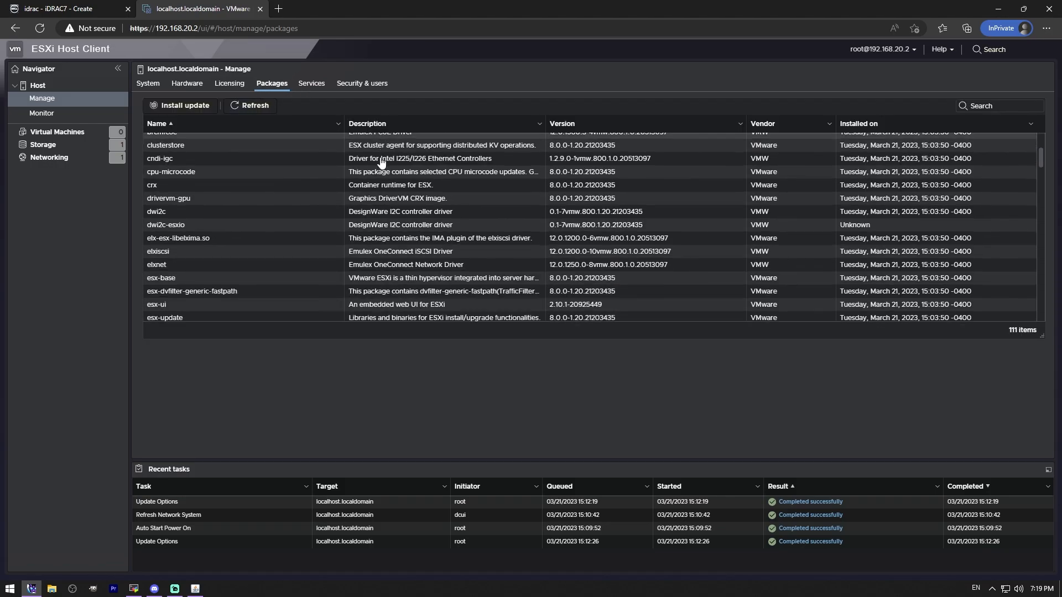
scroll(402, 243, down, 5)
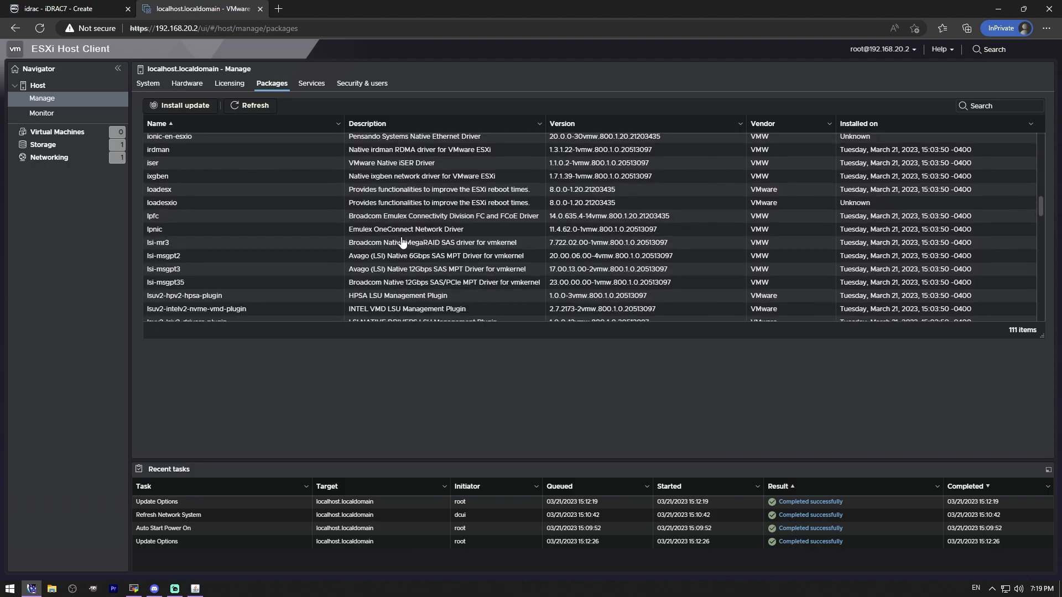
scroll(403, 244, down, 5)
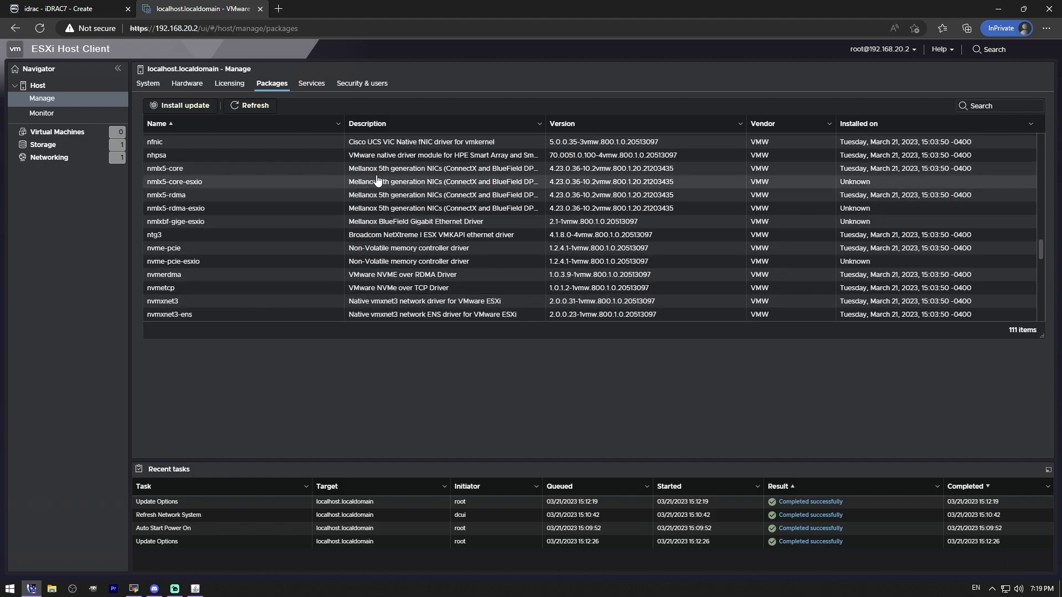
click(312, 83)
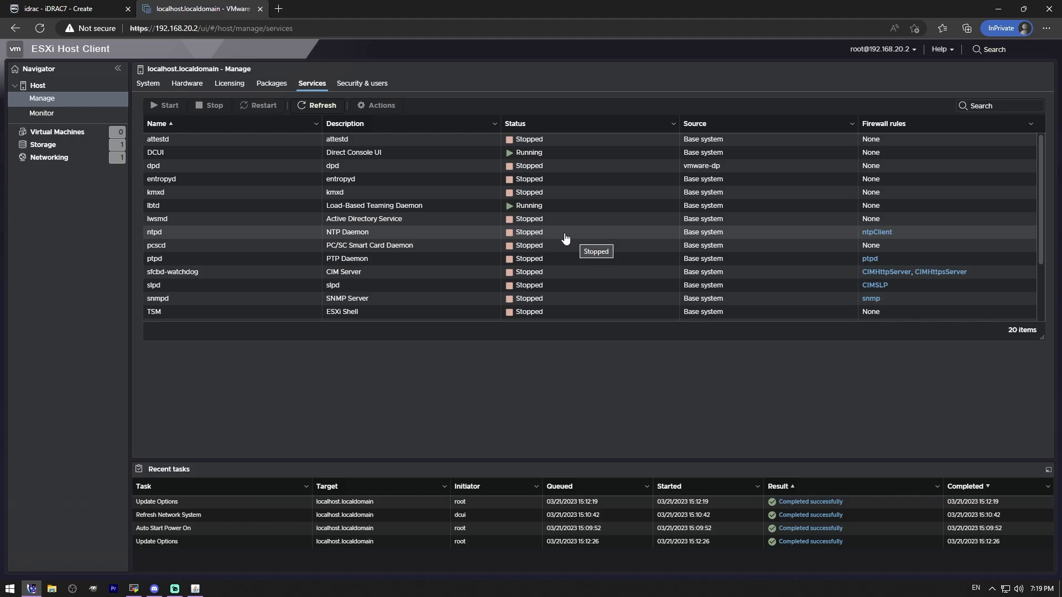
scroll(459, 258, down, 1)
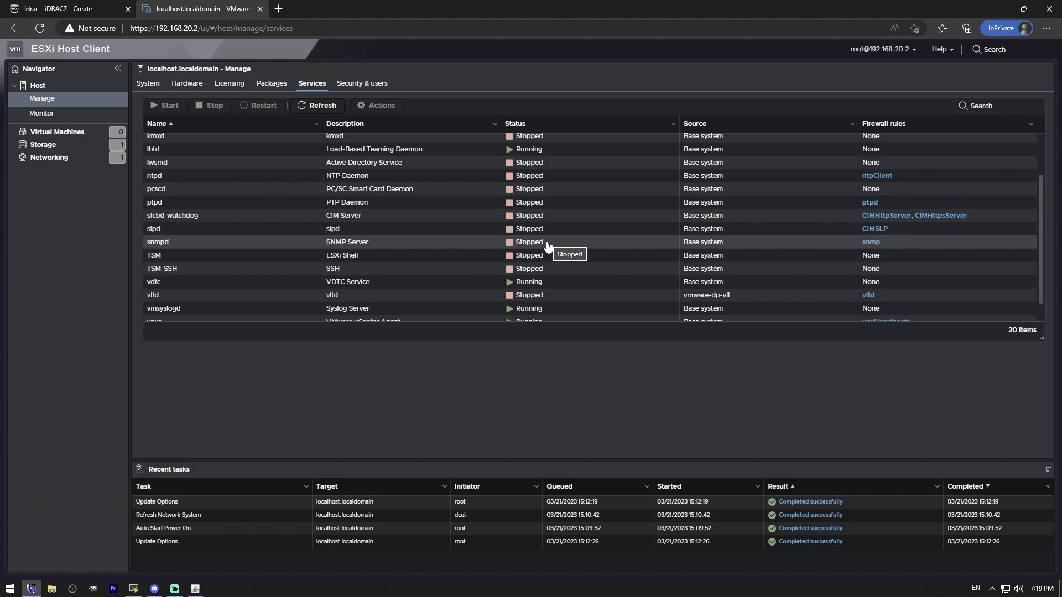
scroll(547, 247, down, 2)
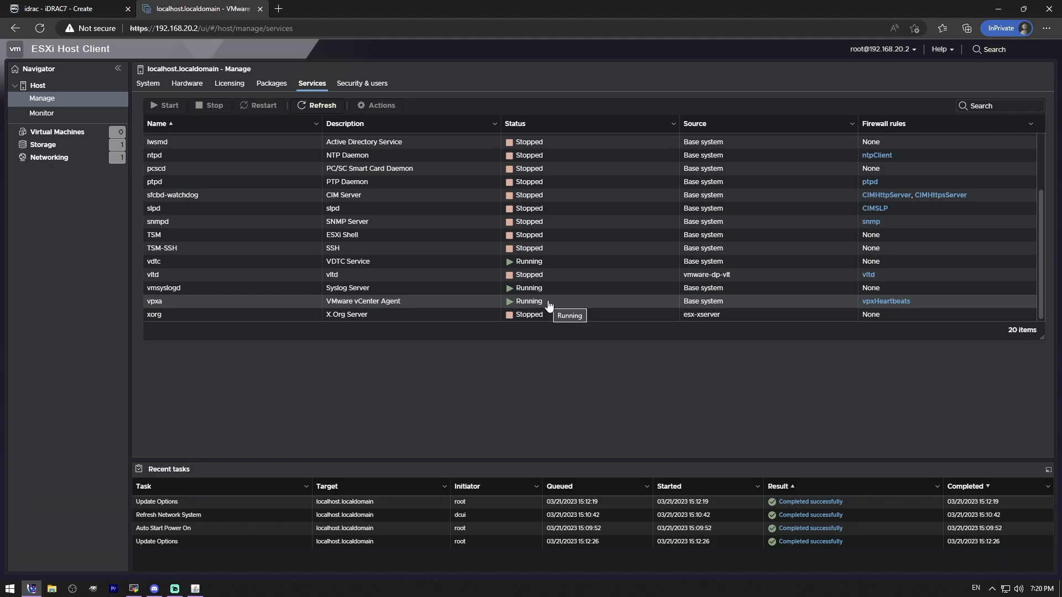
Step: Review the host's security settings: acceptance level, authentication, certificates, users and roles
click(365, 83)
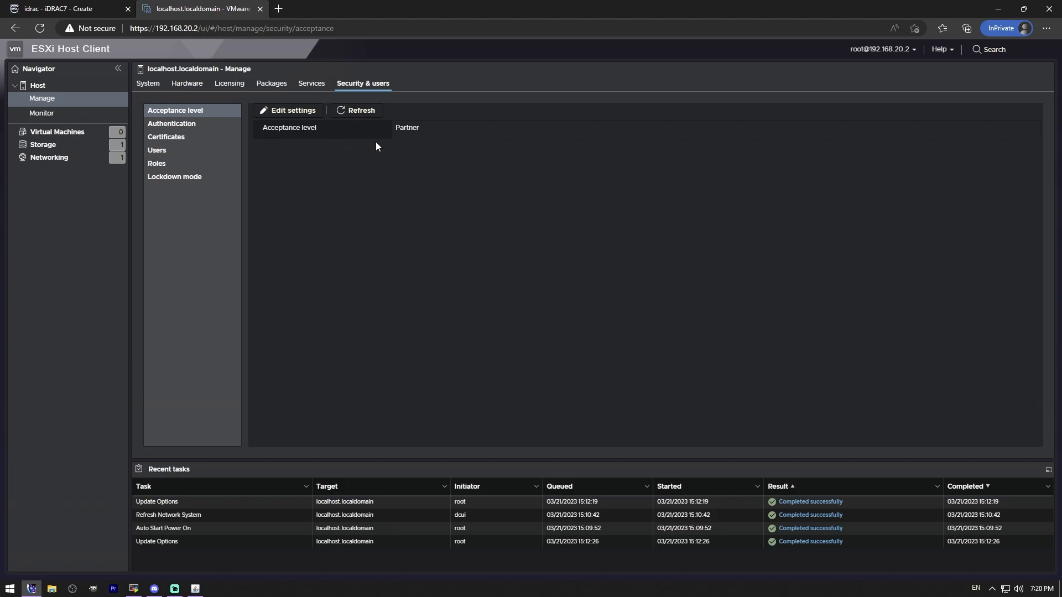
click(172, 125)
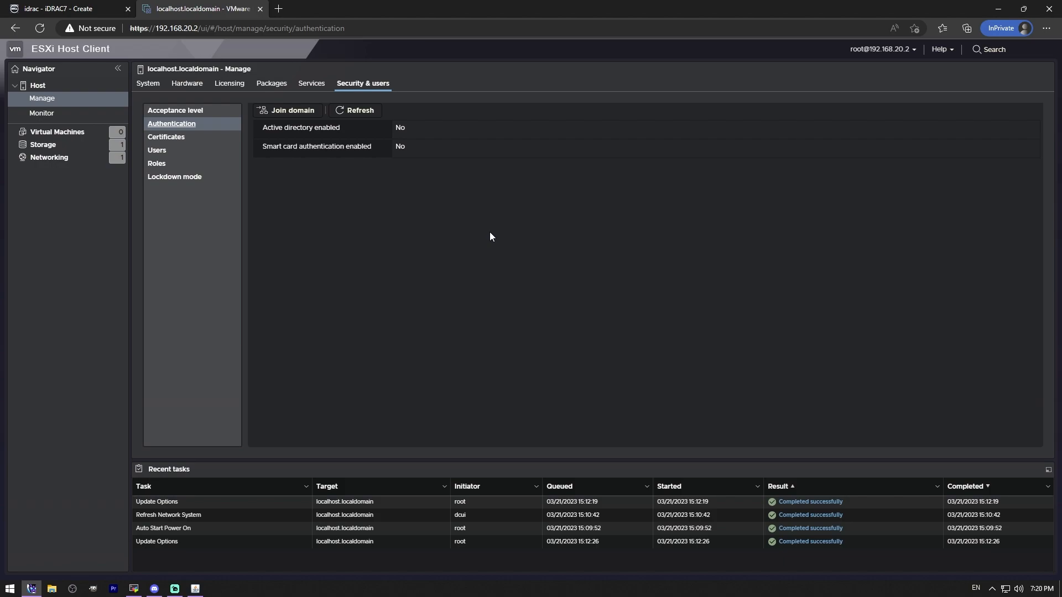
click(171, 138)
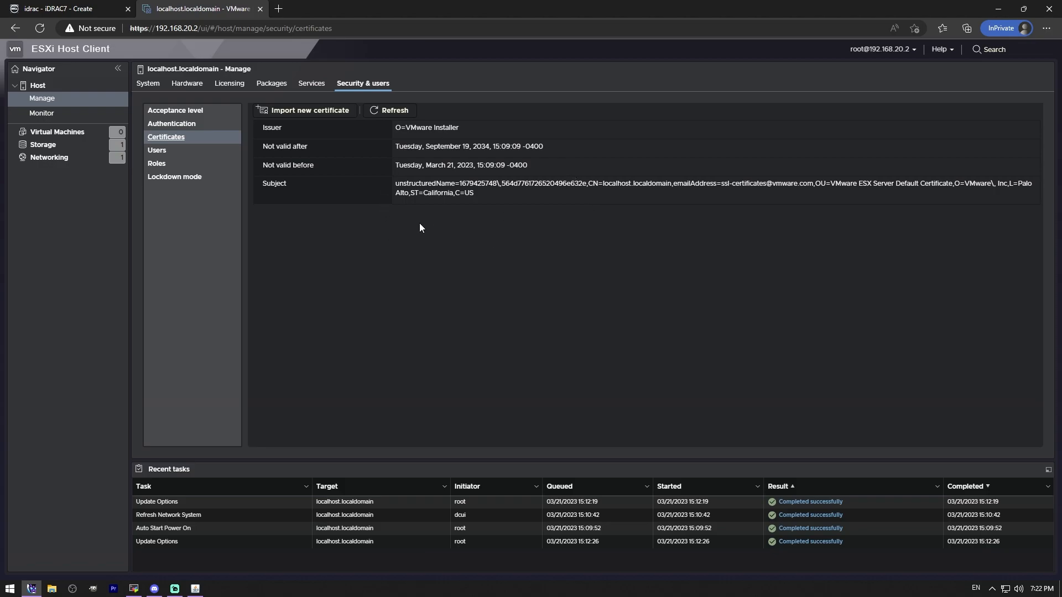
click(166, 150)
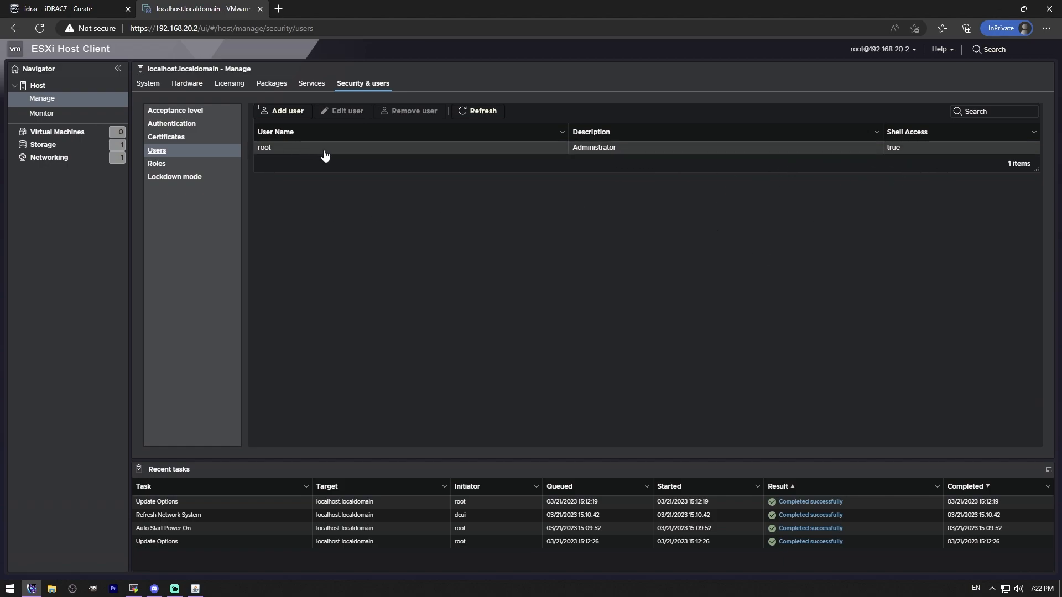
click(166, 169)
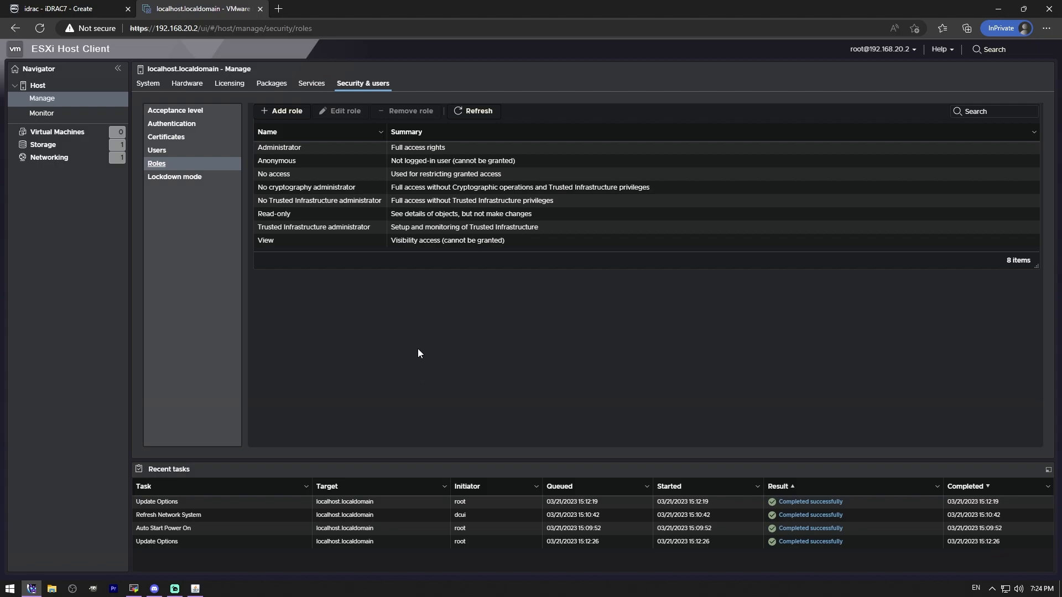
Step: View the host's CPU, memory, network and disk performance charts for the last hour
click(65, 112)
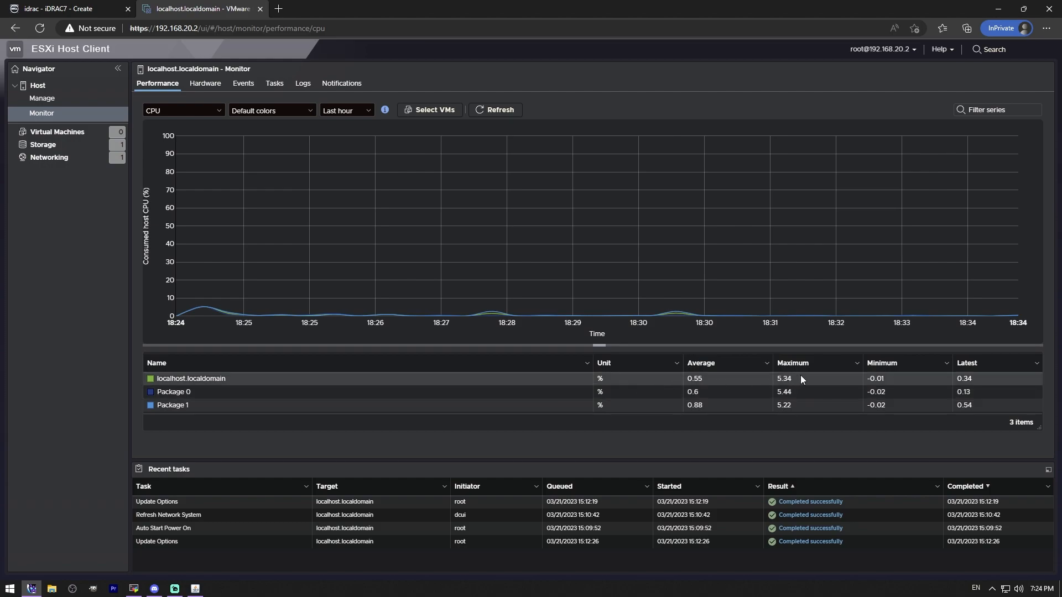
click(211, 113)
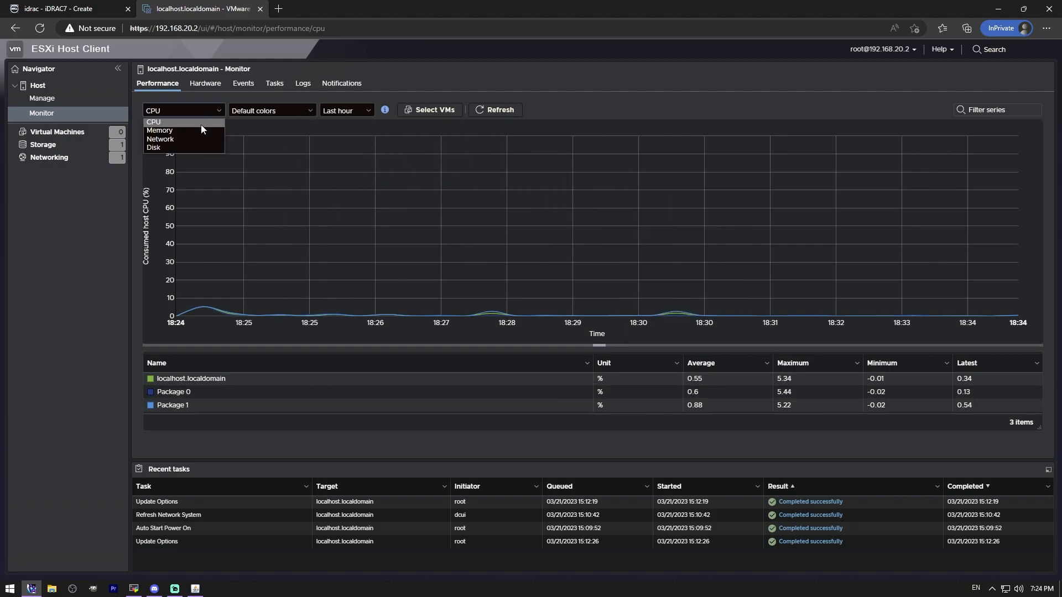
click(199, 130)
click(204, 113)
click(202, 138)
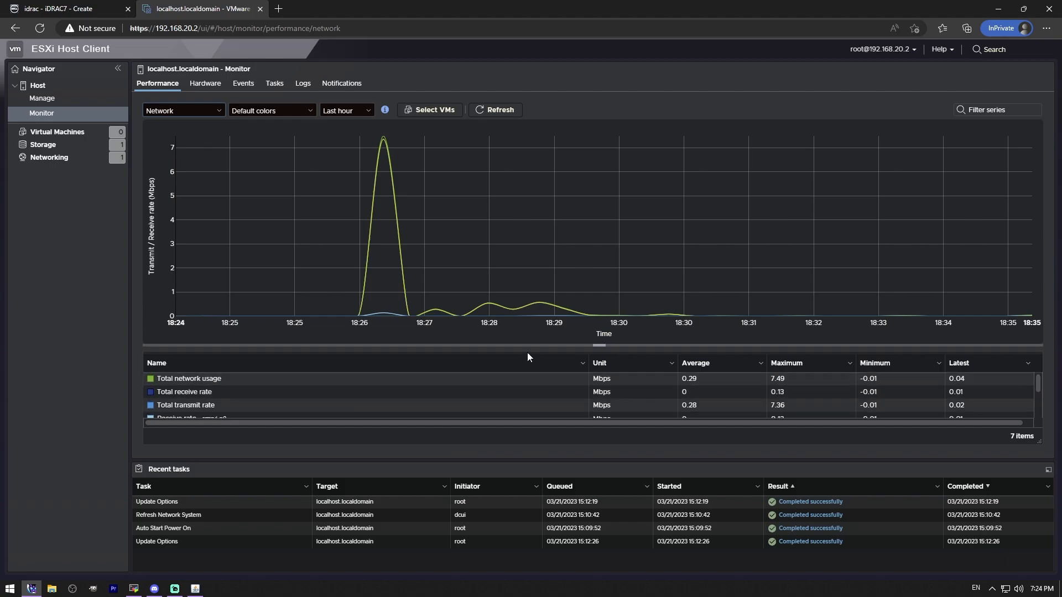
click(182, 111)
click(181, 147)
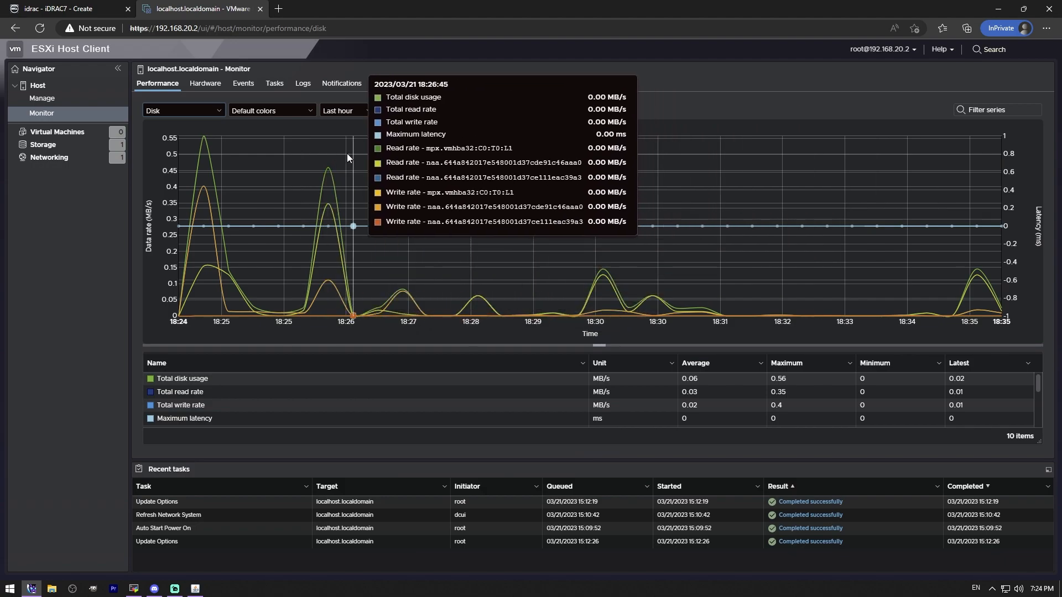
Step: Review the host's hardware sensors, events, tasks, logs and notifications, and check the virtual machine list
click(216, 88)
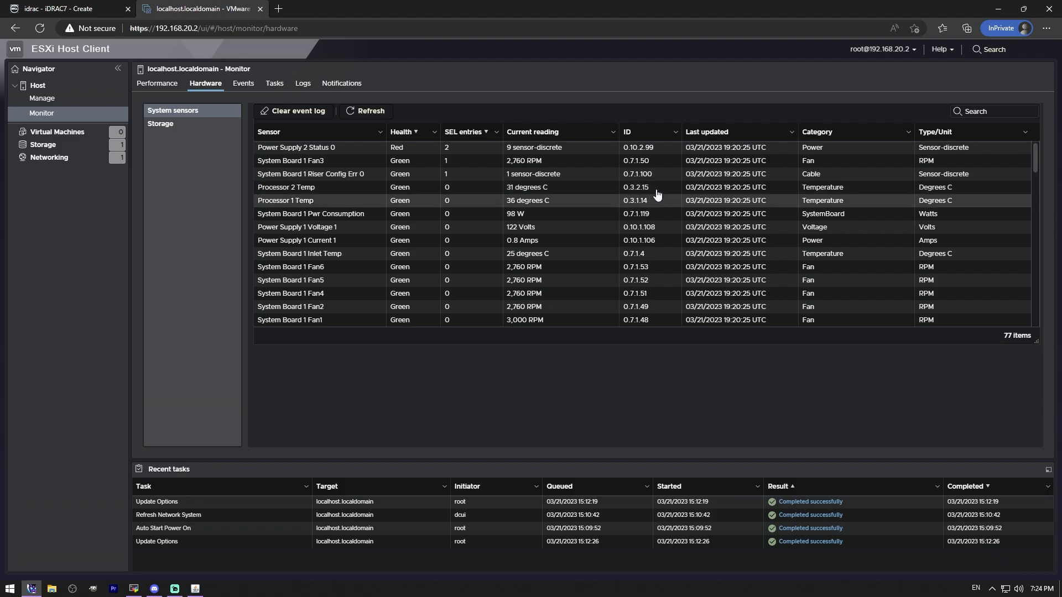
click(248, 86)
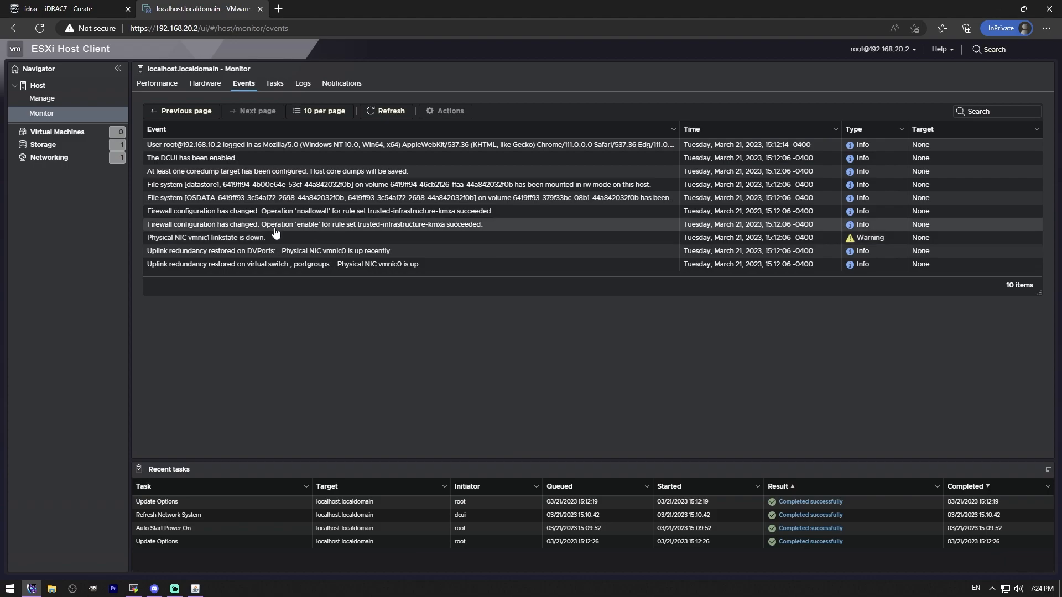
click(274, 83)
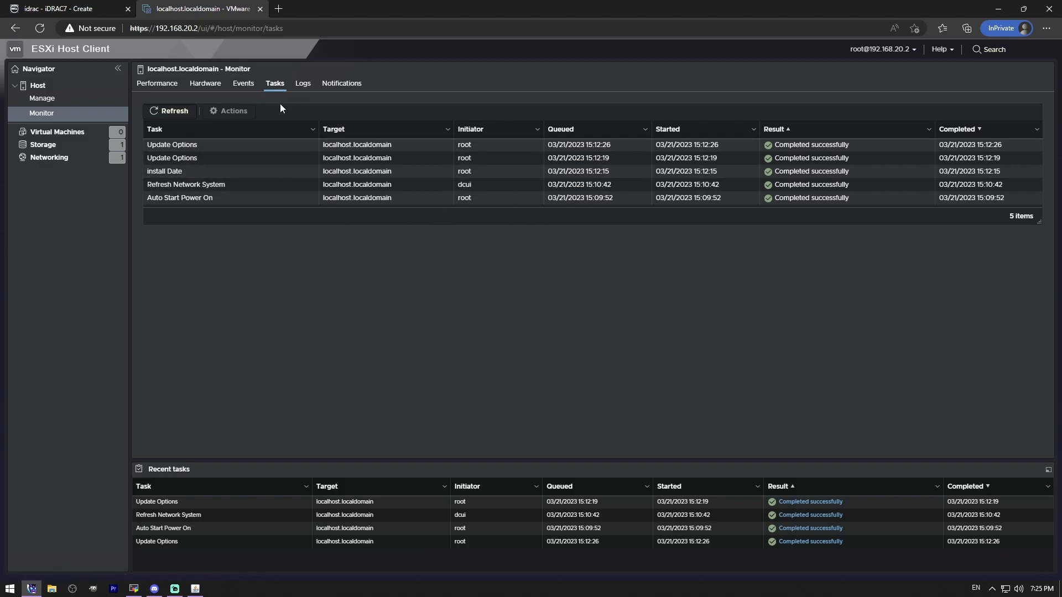
click(302, 88)
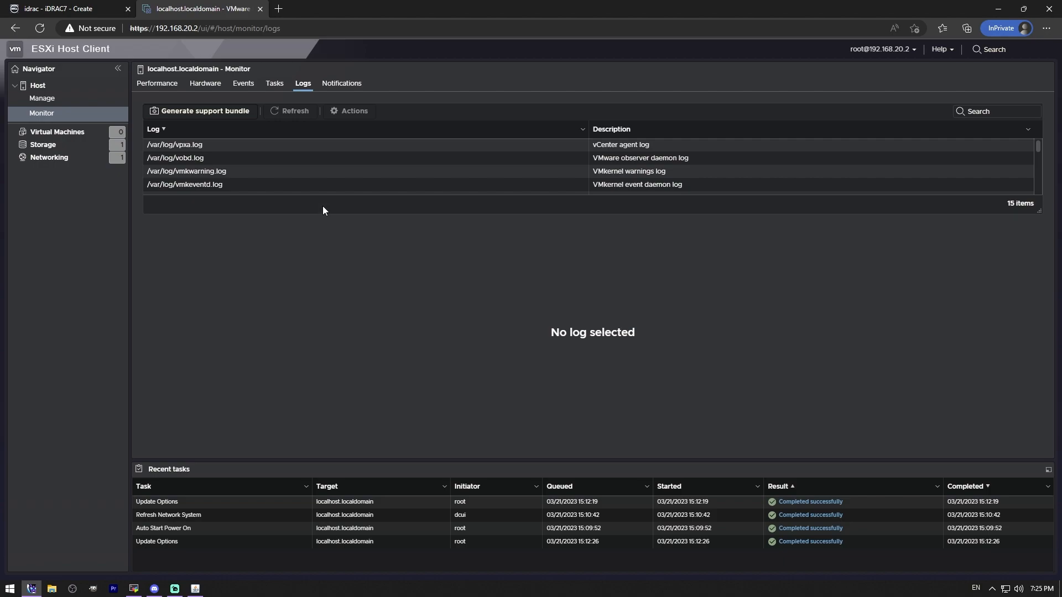
click(348, 82)
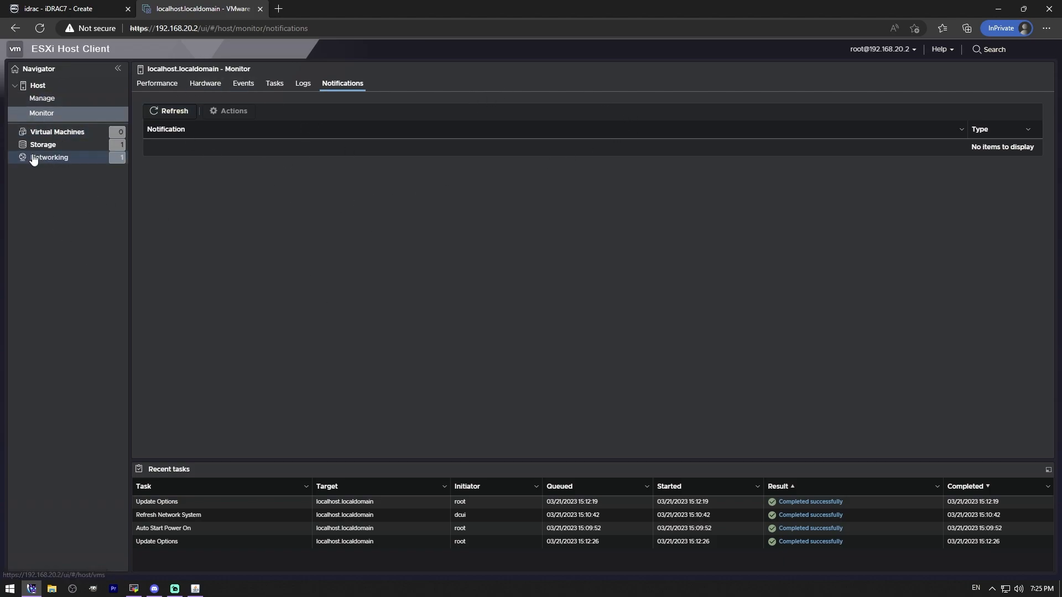
click(70, 137)
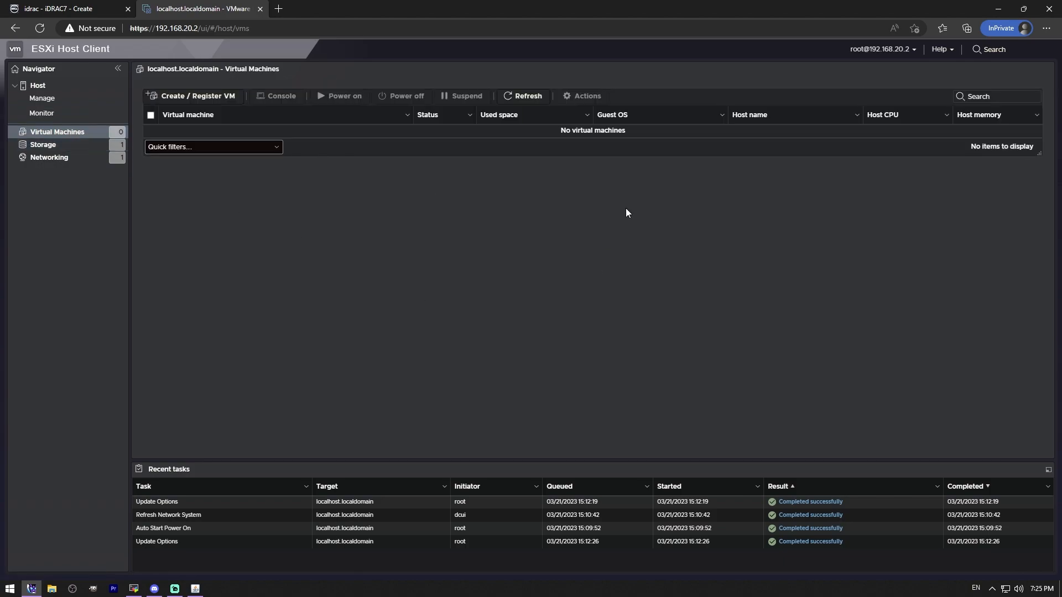
Step: Look at the datastore list and the New datastore wizard's creation types and VMFS device selection, cancelling without creating one
click(46, 144)
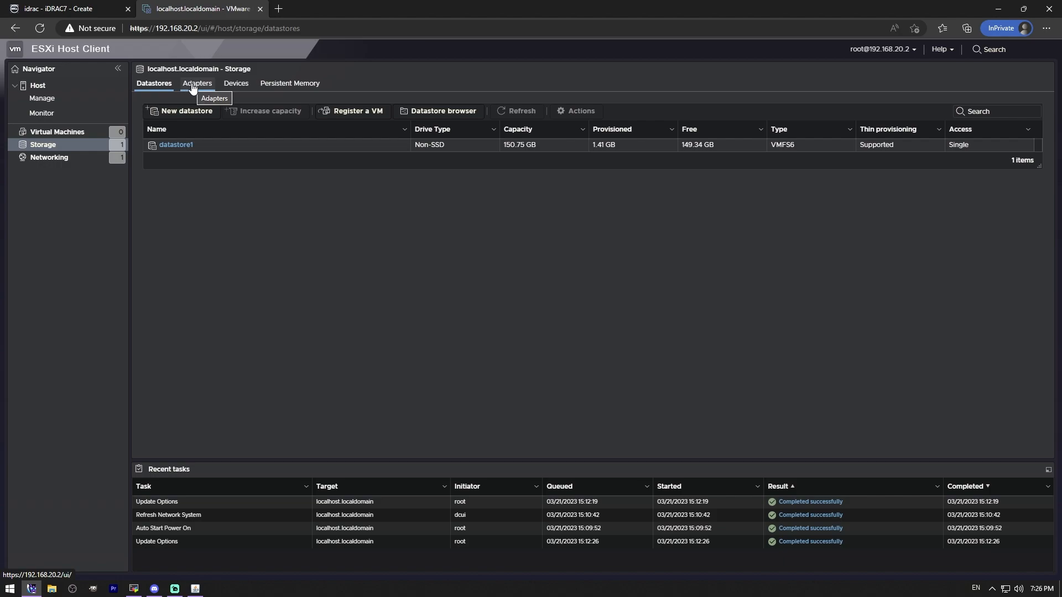
click(191, 111)
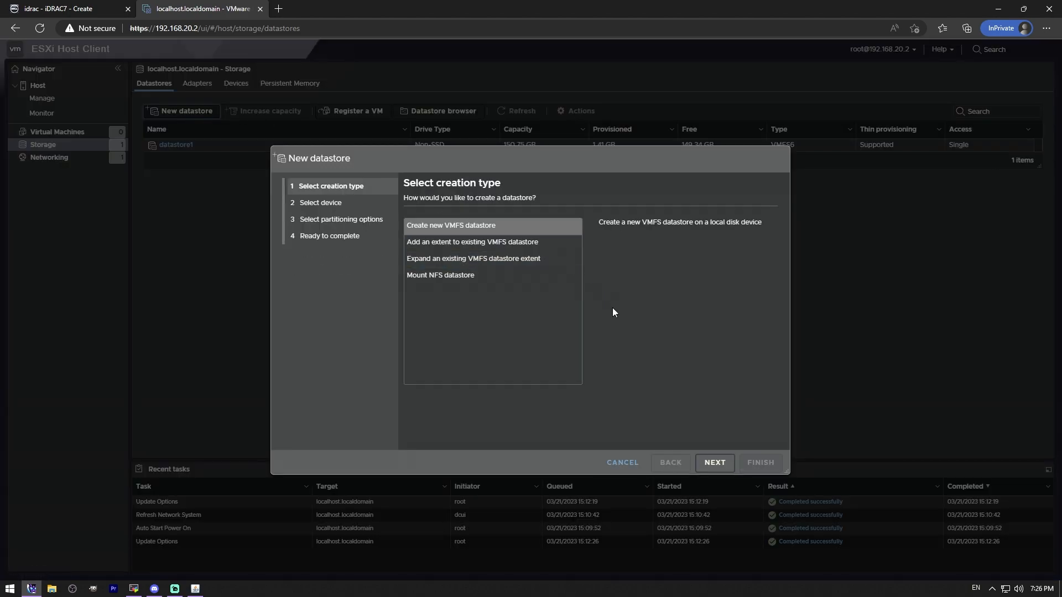
click(719, 466)
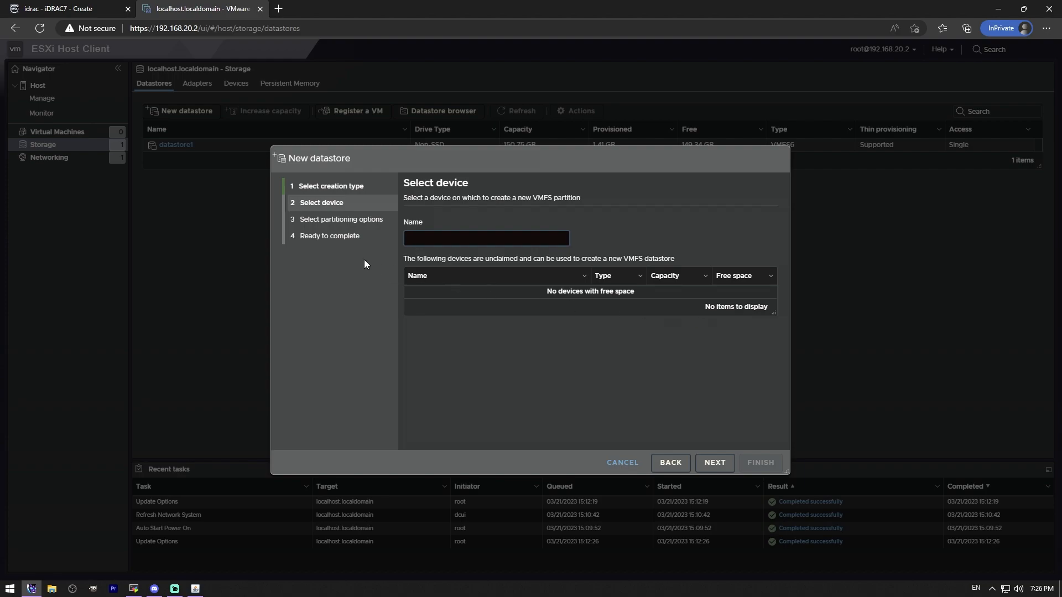
drag(774, 314, 771, 396)
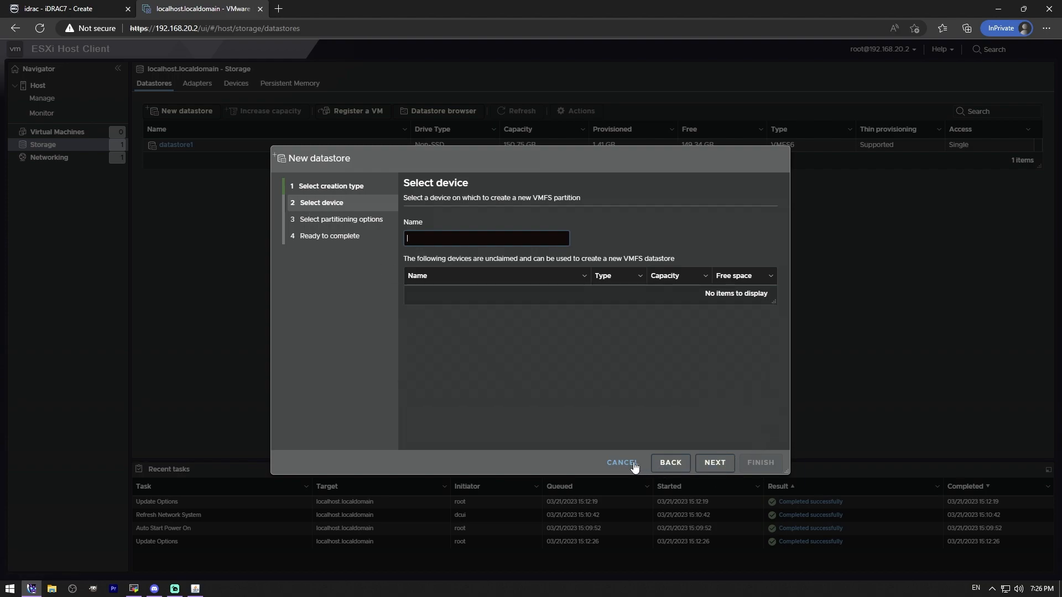
click(667, 468)
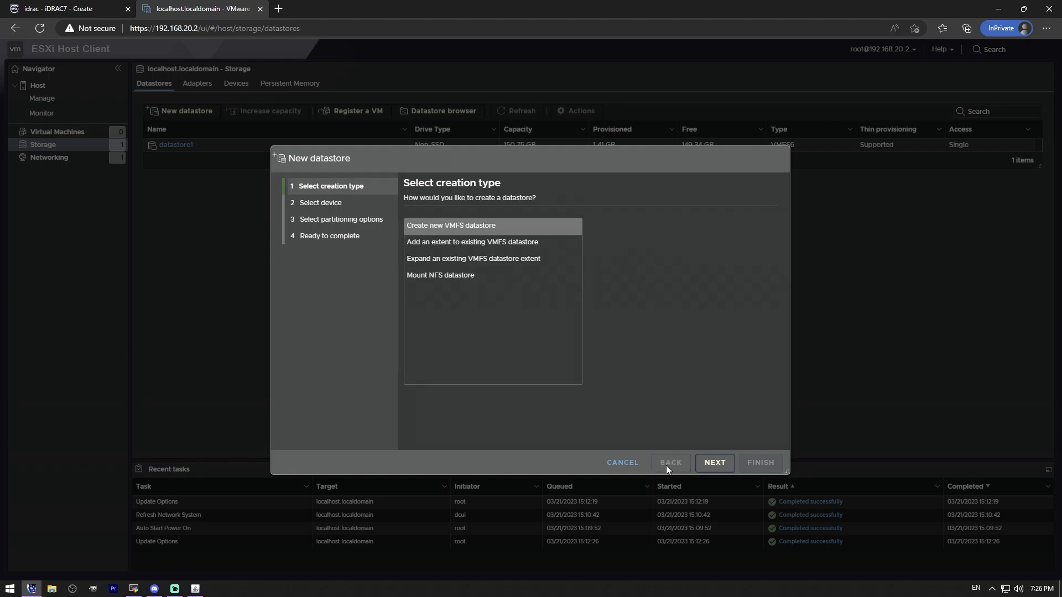
click(622, 464)
Step: Browse datastore1 and its .sdd.sf folder in the datastore browser and close it
click(423, 112)
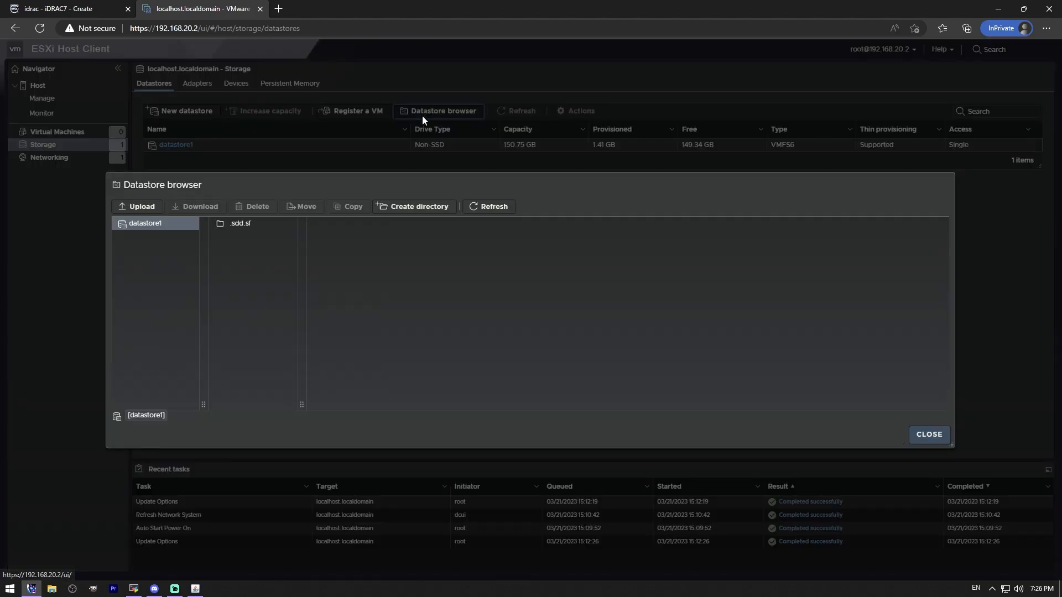
click(240, 225)
key(Escape)
Step: Inspect the PERC H710 Mini storage adapter vmhba1, rescan the storage adapters and refresh the adapter list
click(207, 83)
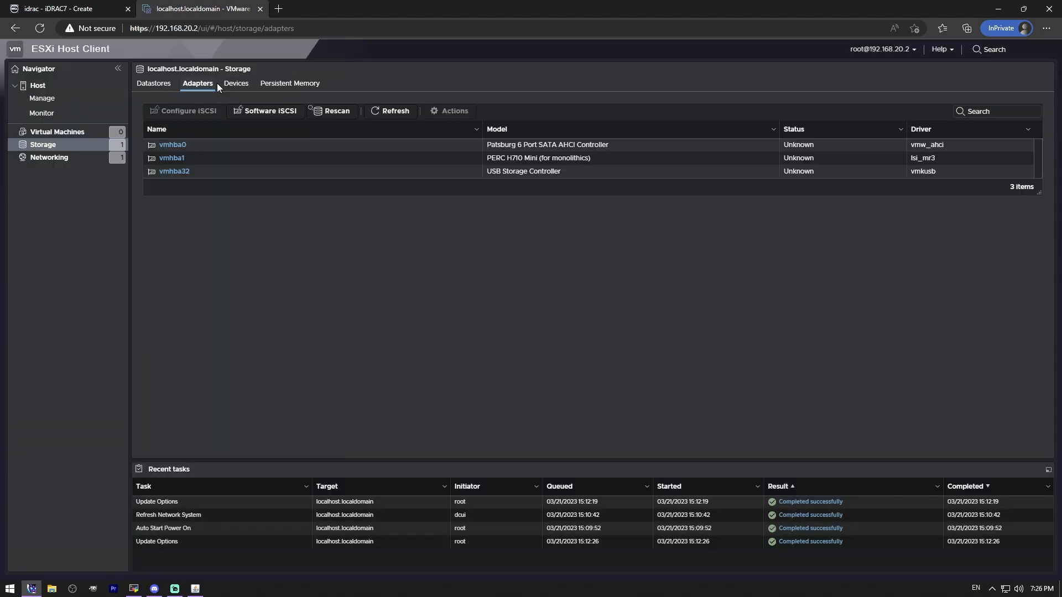
click(246, 161)
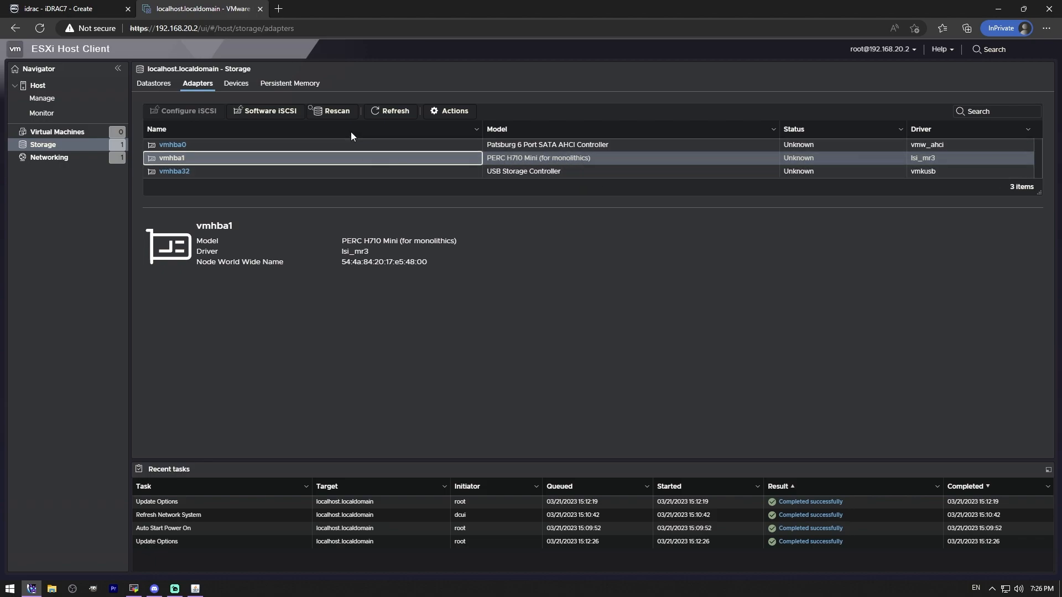
click(348, 112)
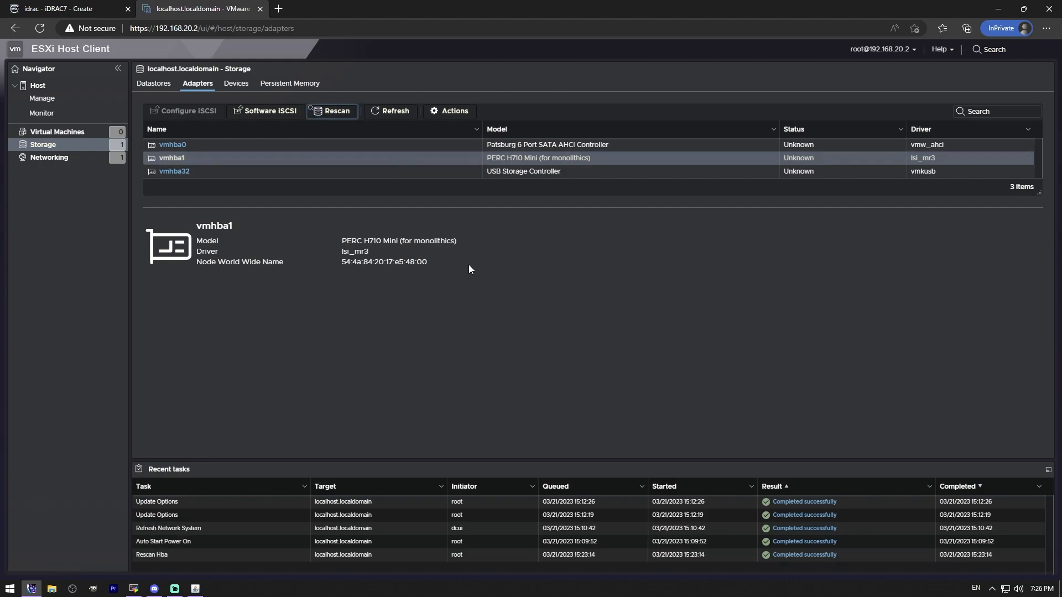
click(388, 111)
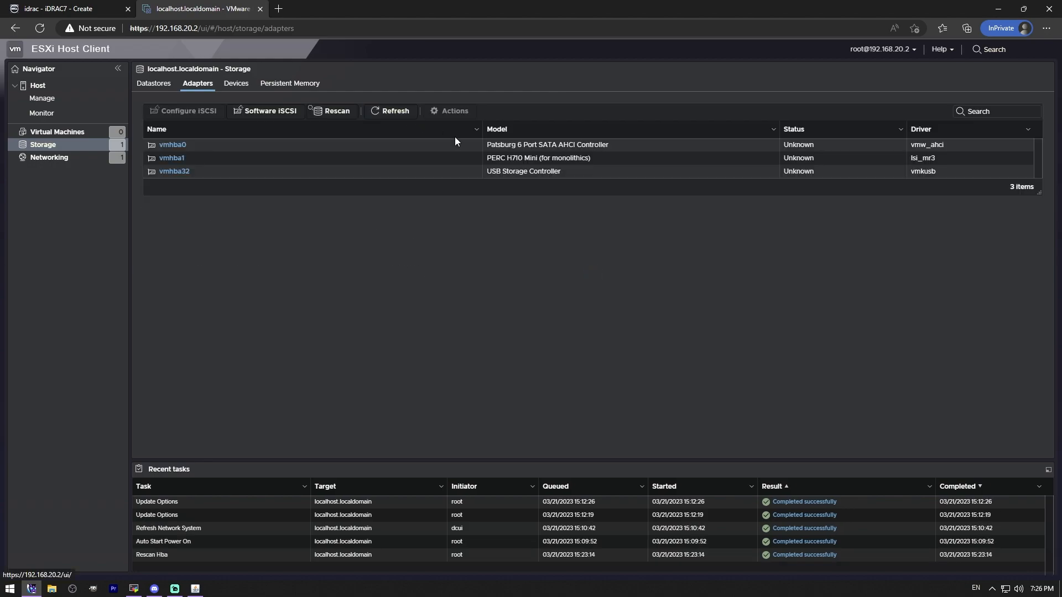
Step: Create a VMFS 6 datastore named Datastore on the 1.82 TB Local DELL Disk, using the full disk and accepting the erasure of its contents
click(244, 84)
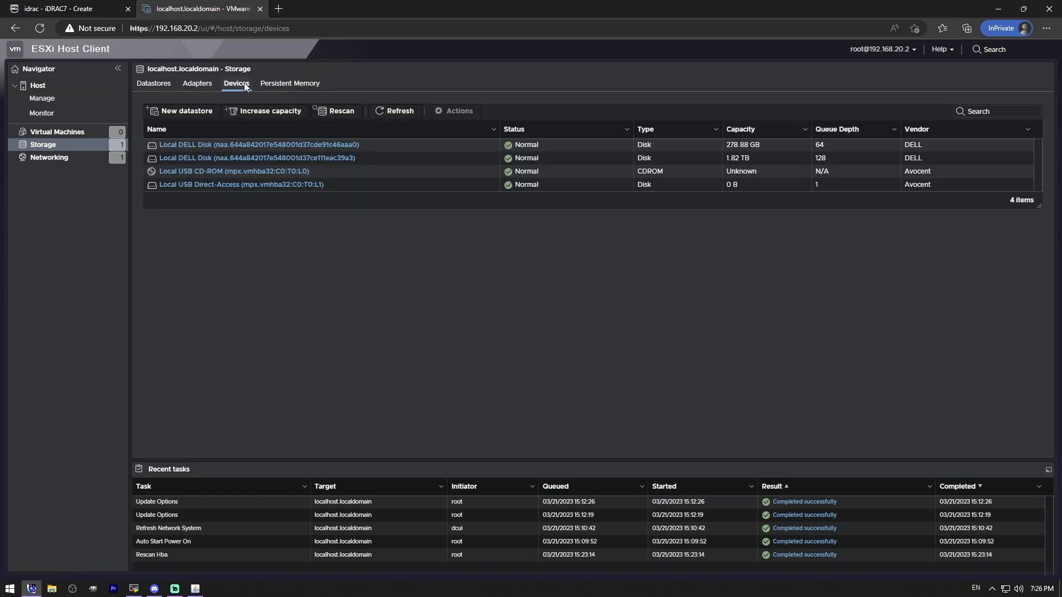
click(450, 160)
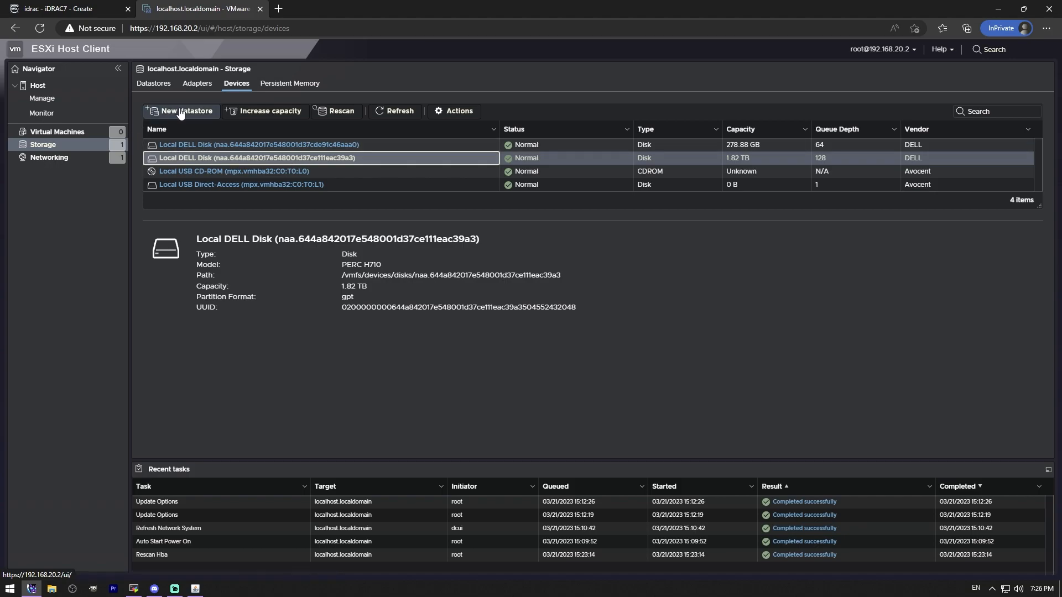
click(188, 159)
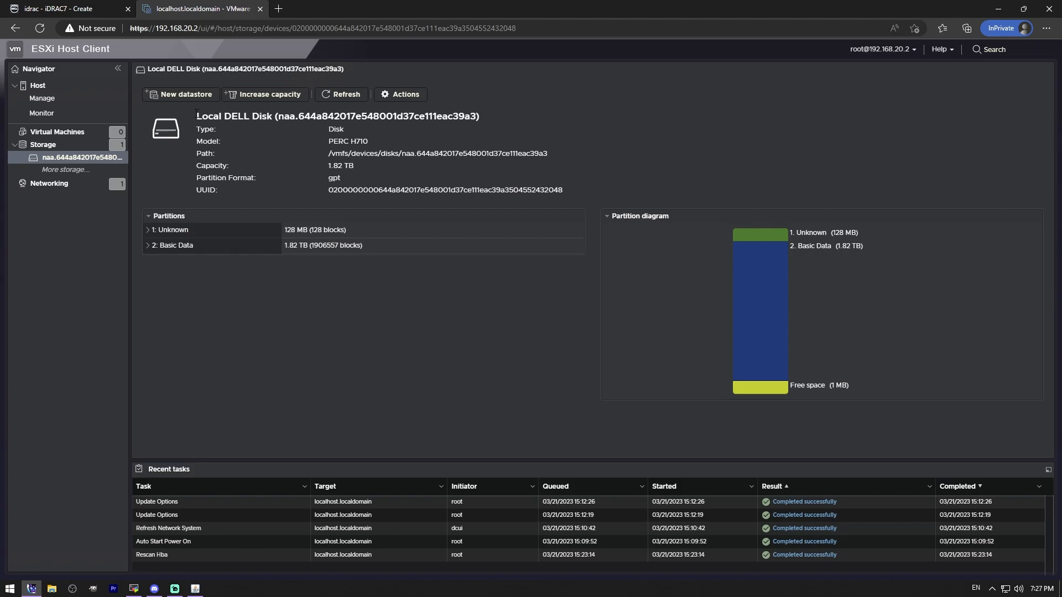
click(194, 95)
click(715, 463)
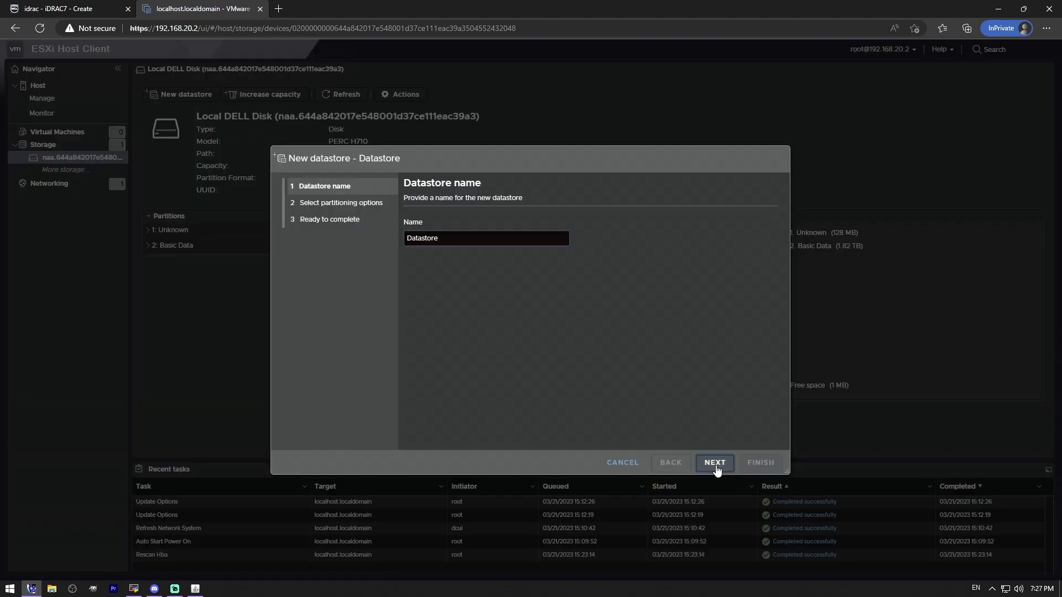
click(498, 226)
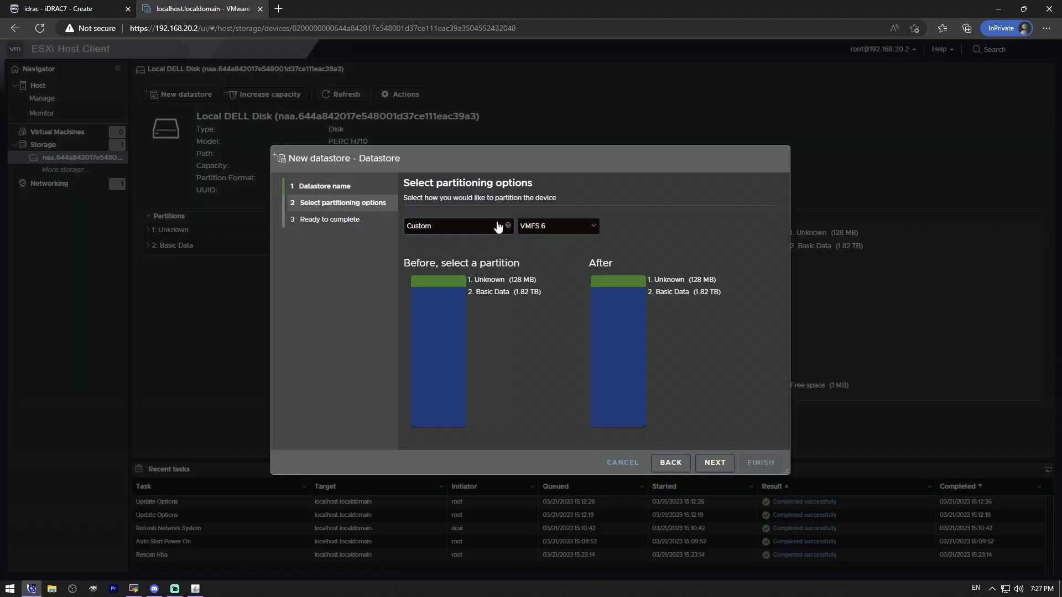
click(457, 240)
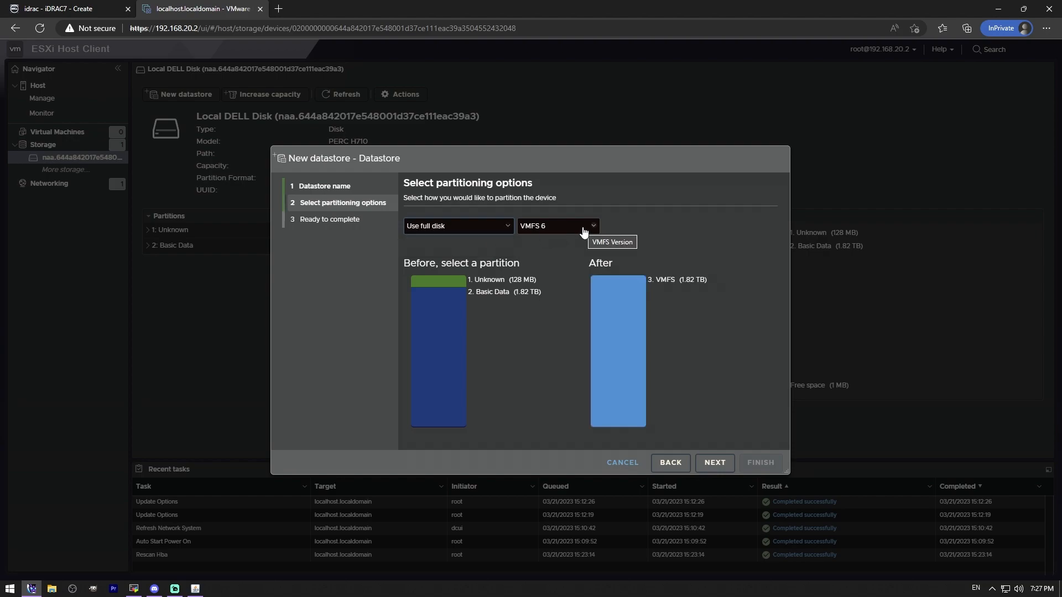
click(584, 232)
click(584, 232)
click(715, 464)
click(759, 463)
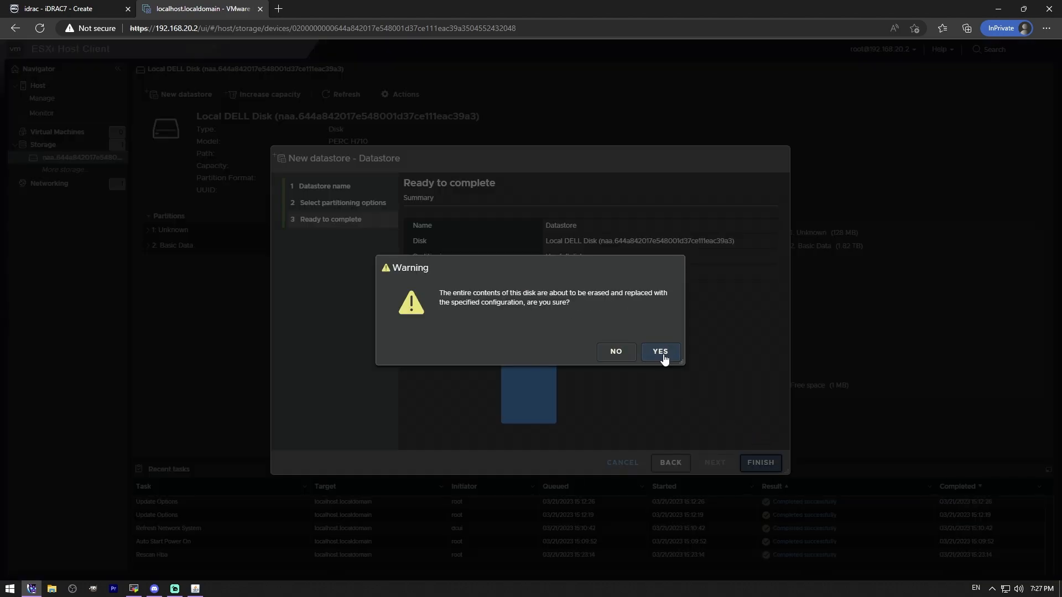
click(661, 354)
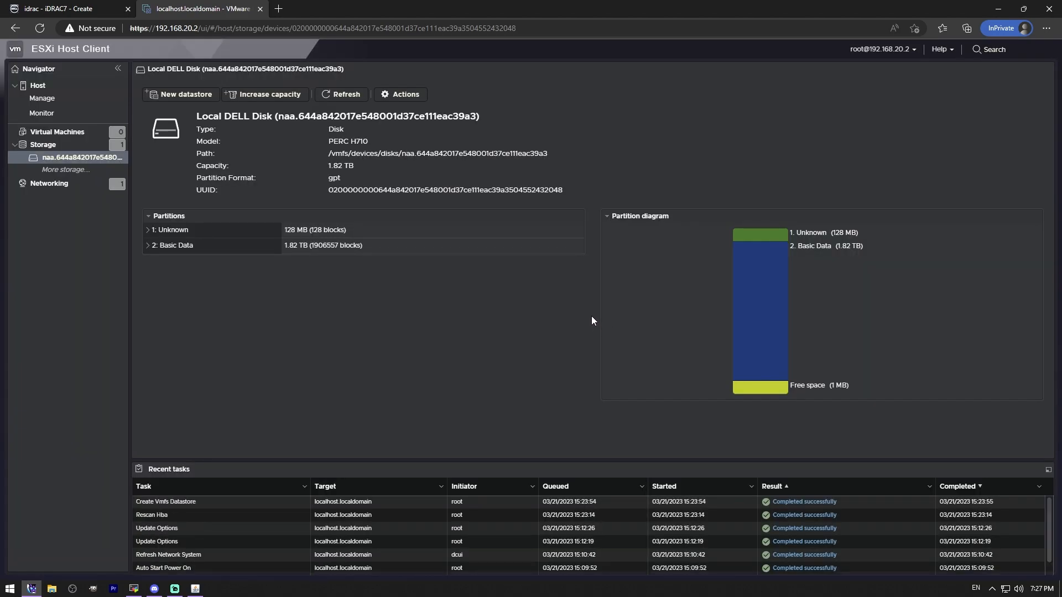
Step: Check the datastore list, then inspect the 278.88 GB Local DELL Disk's partitions with the details of partition 8 (VMFS) expanded
click(51, 145)
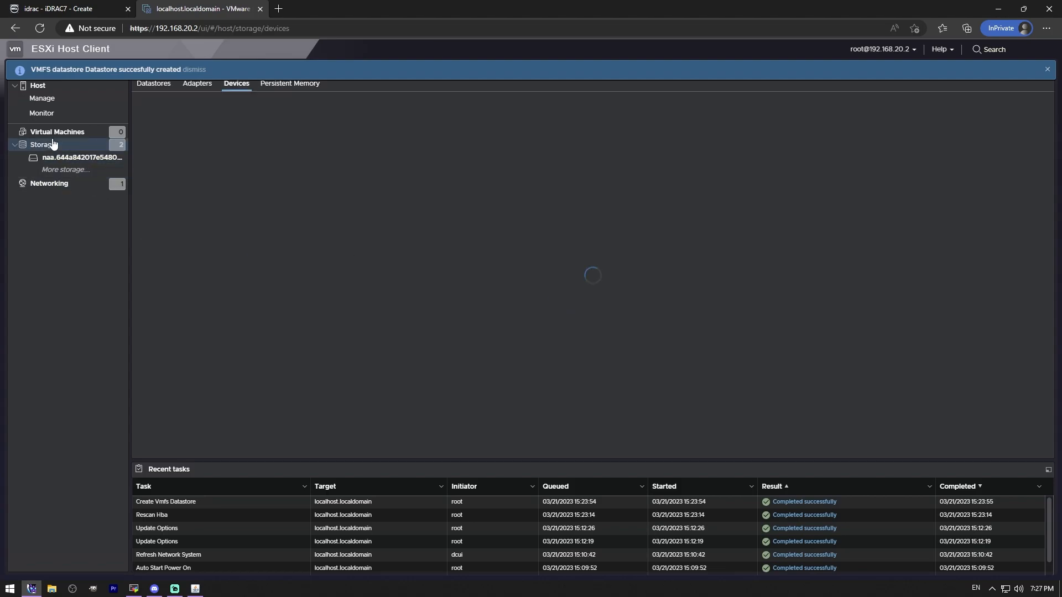
click(153, 85)
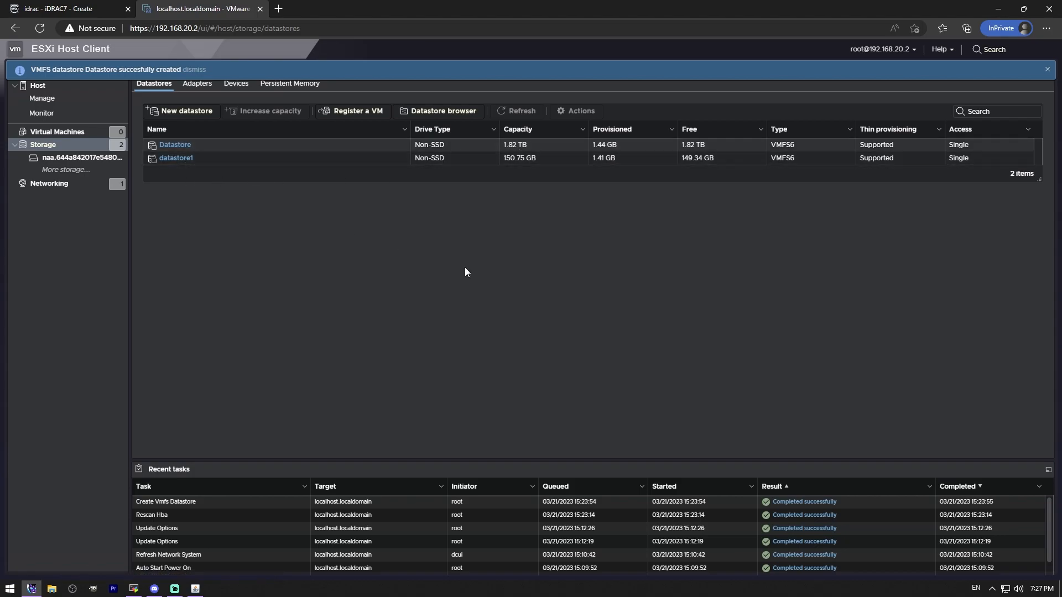
click(235, 83)
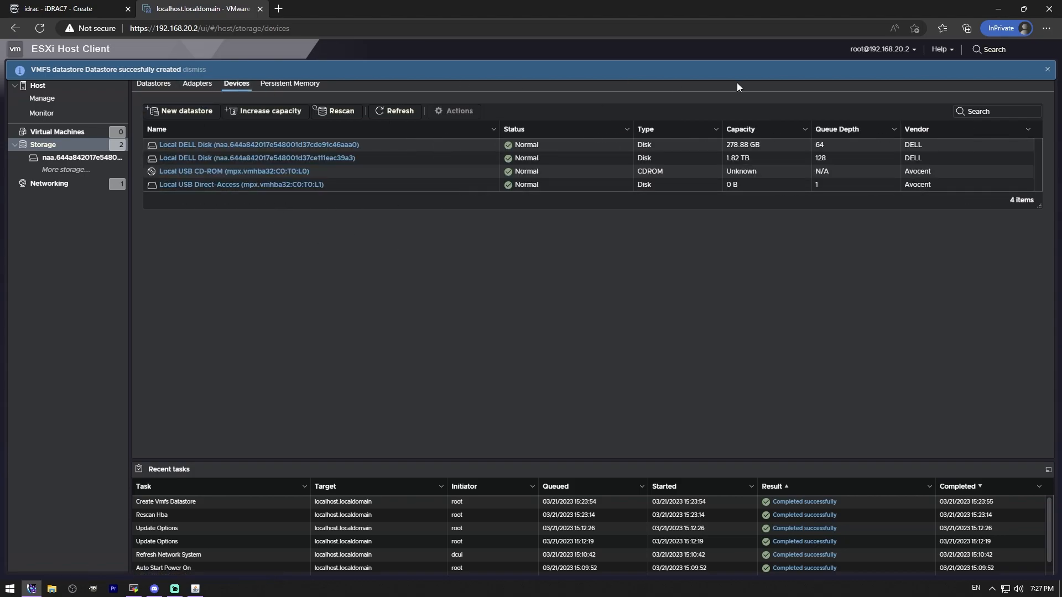
click(236, 147)
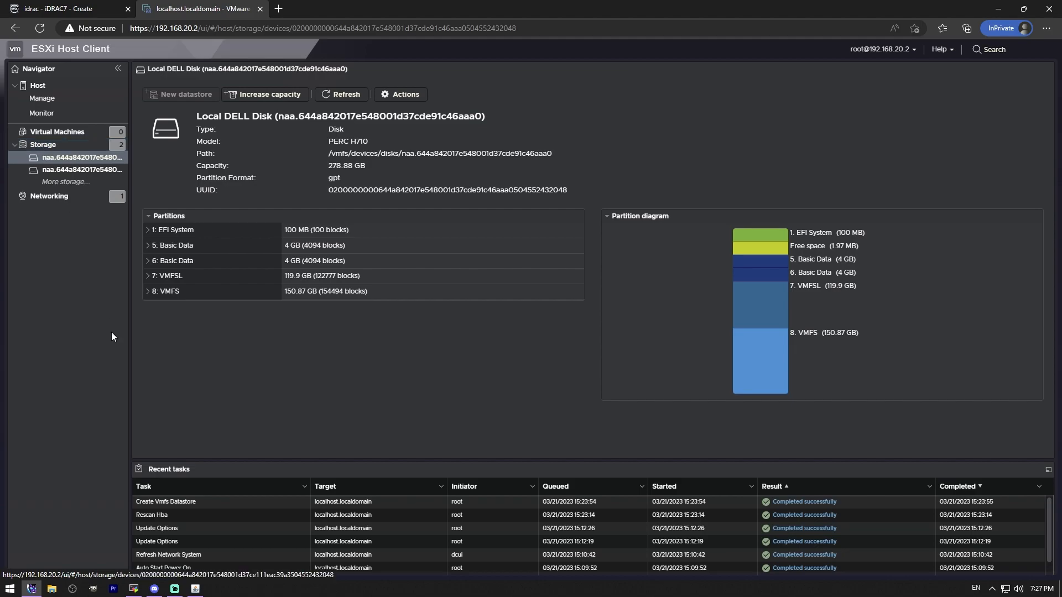
click(147, 292)
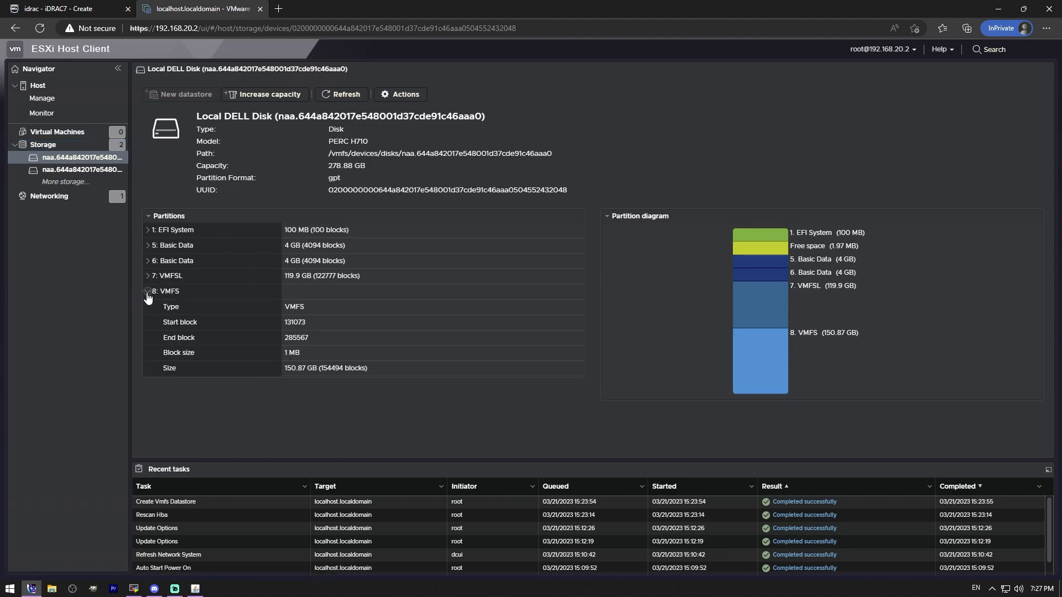
click(43, 144)
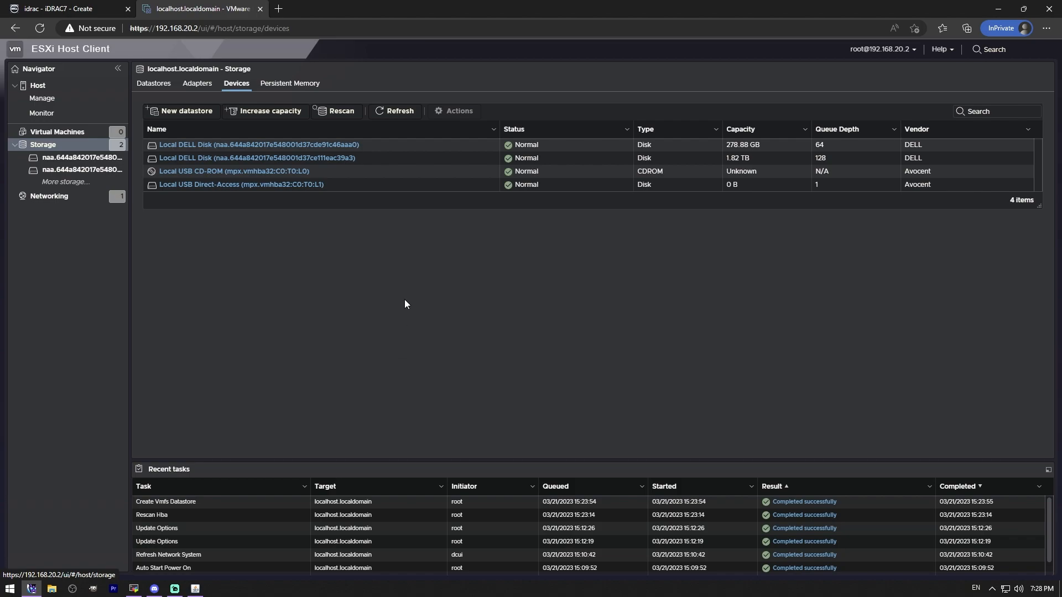
Step: Look at the persistent memory modules and both Local DELL Disk pages, returning to the storage overview
click(291, 83)
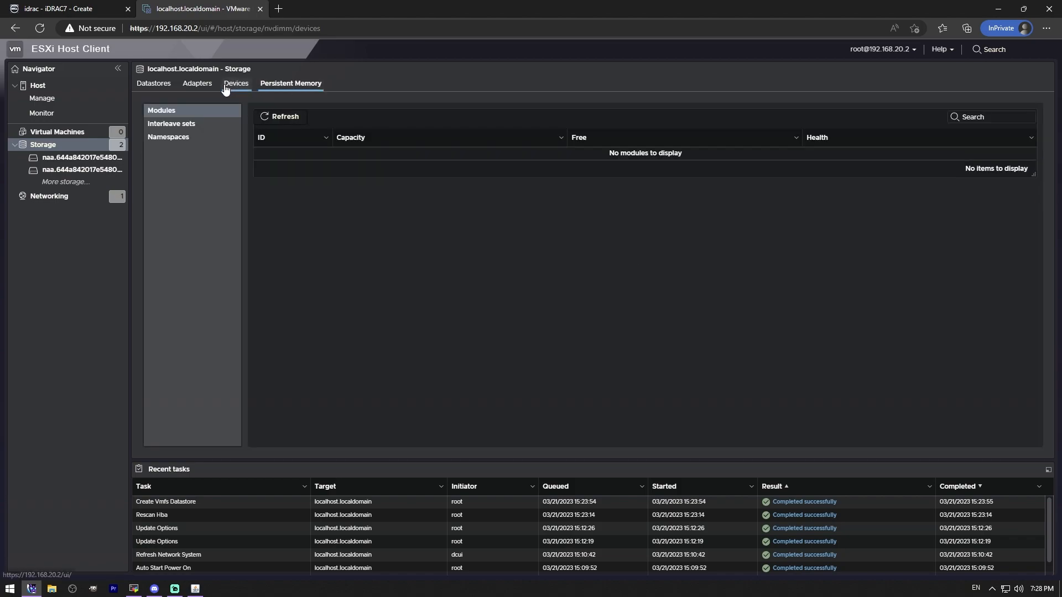
click(220, 84)
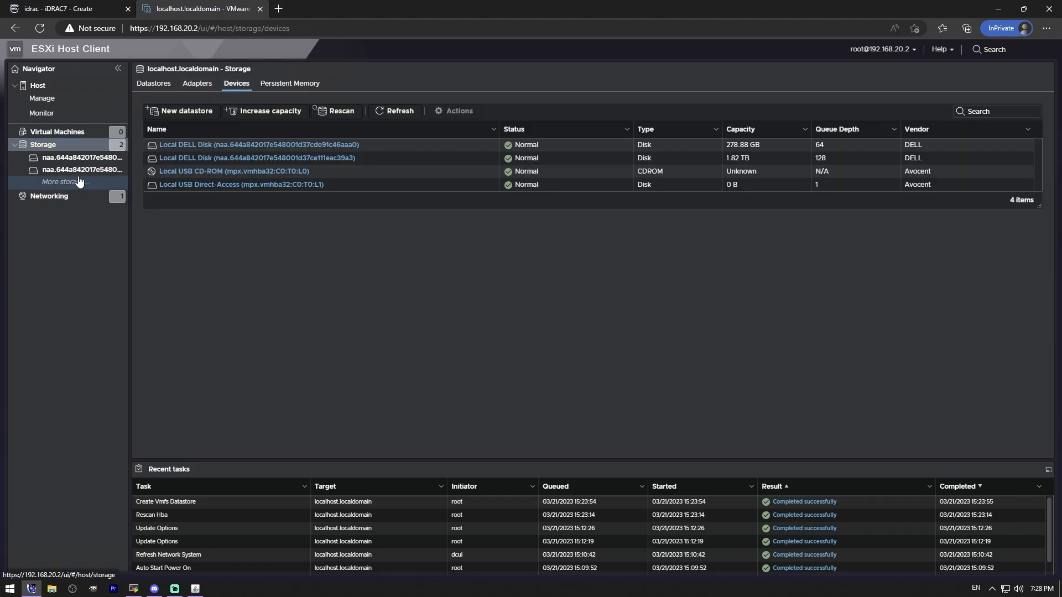
click(81, 158)
click(65, 169)
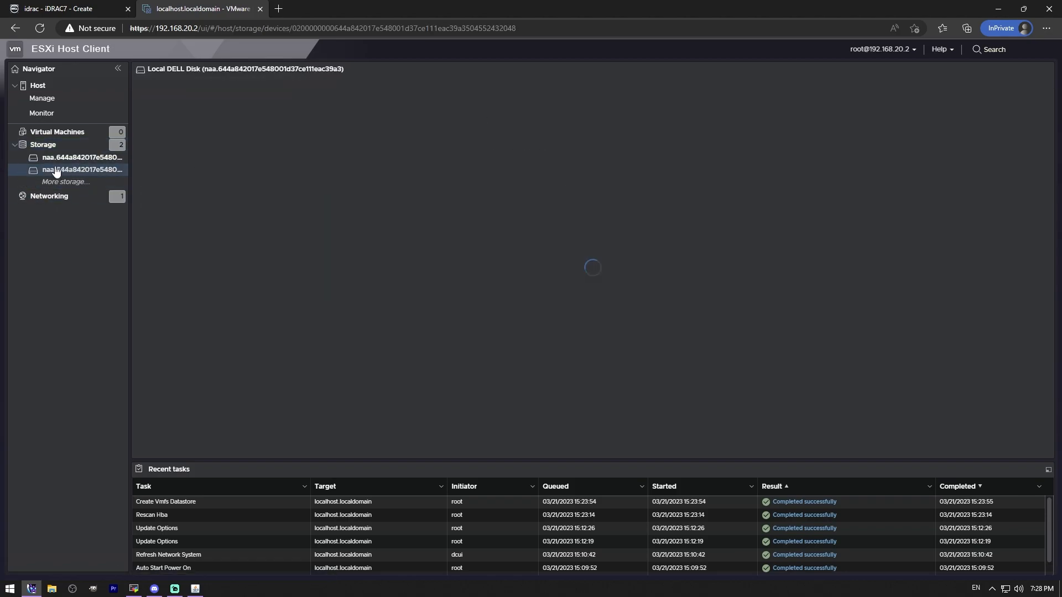
click(44, 144)
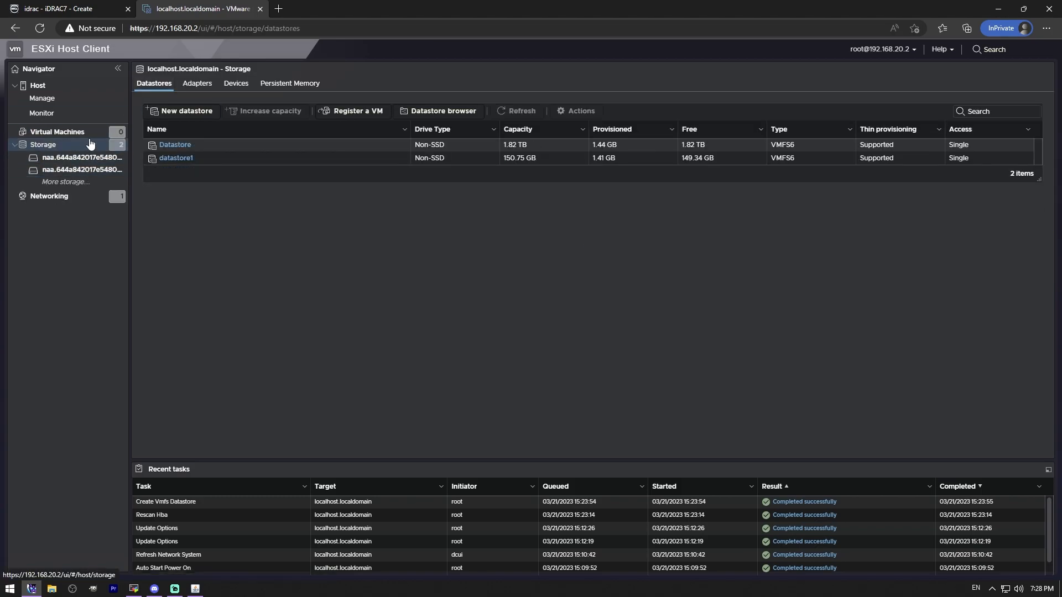
Step: Review the networking port groups and the Management Network port group's topology and policies
click(72, 198)
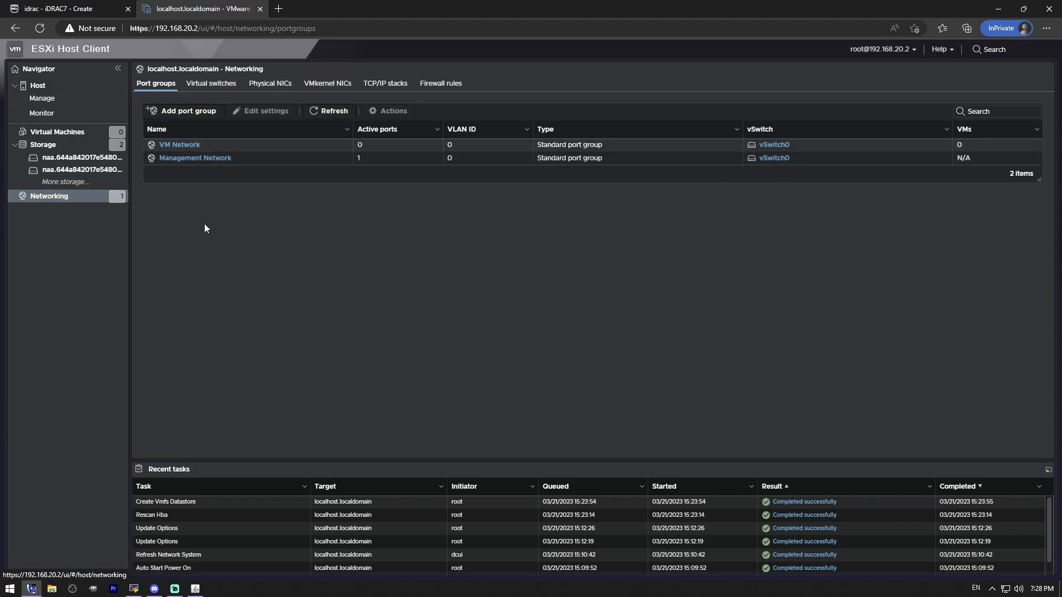
click(219, 159)
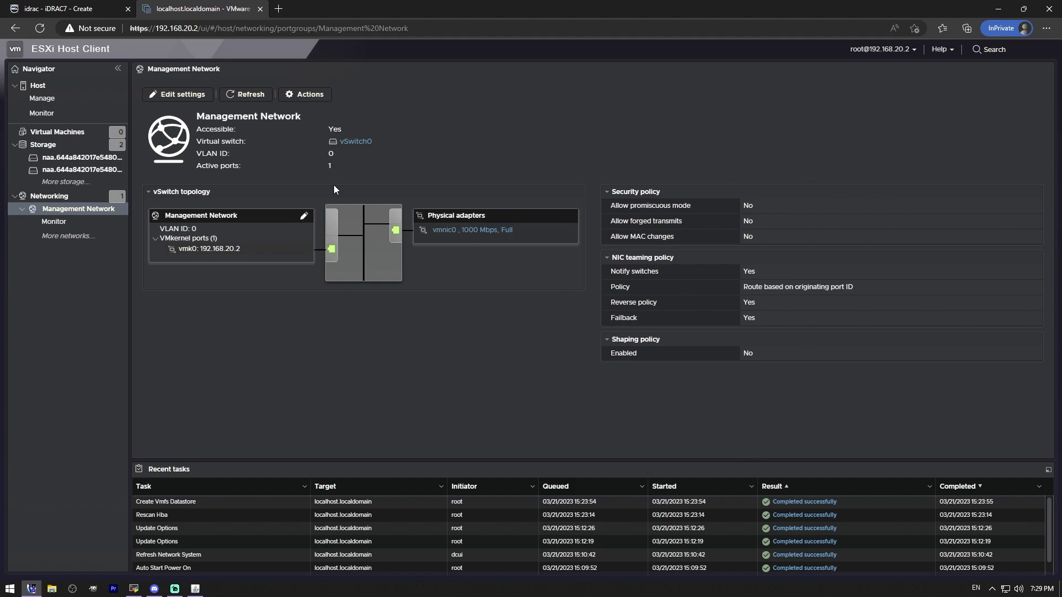
click(49, 196)
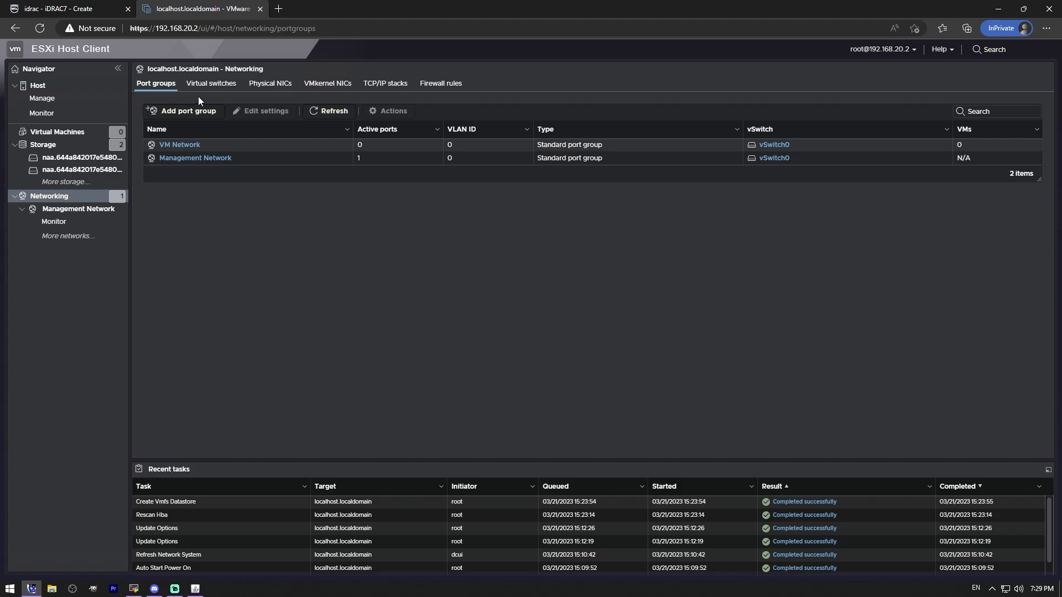
Step: Inspect the virtual switch vSwitch0 and view its VM Network port group settings, cancelling without changes
click(221, 82)
click(173, 145)
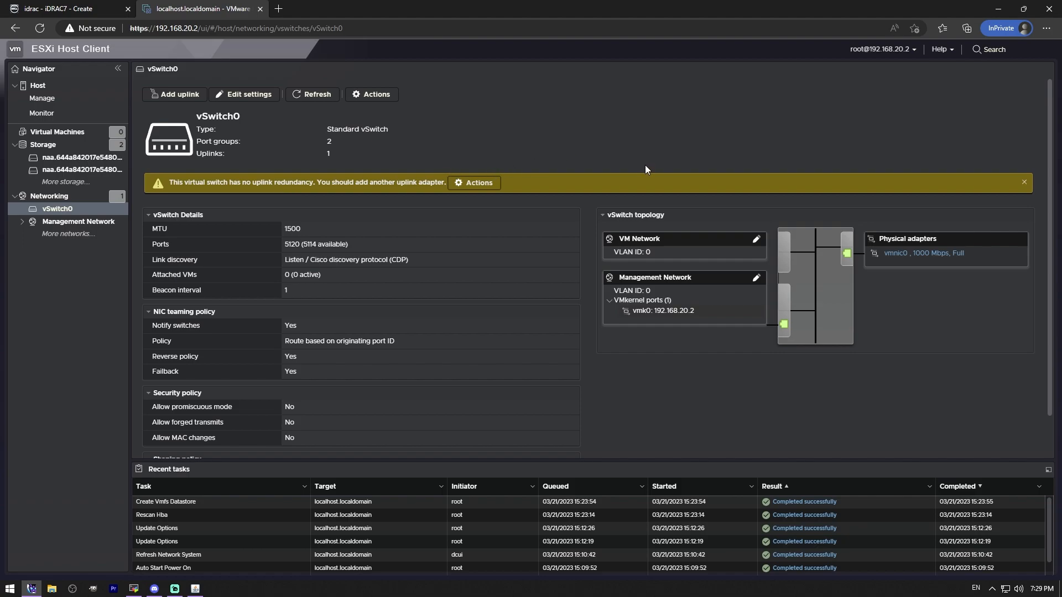
click(756, 242)
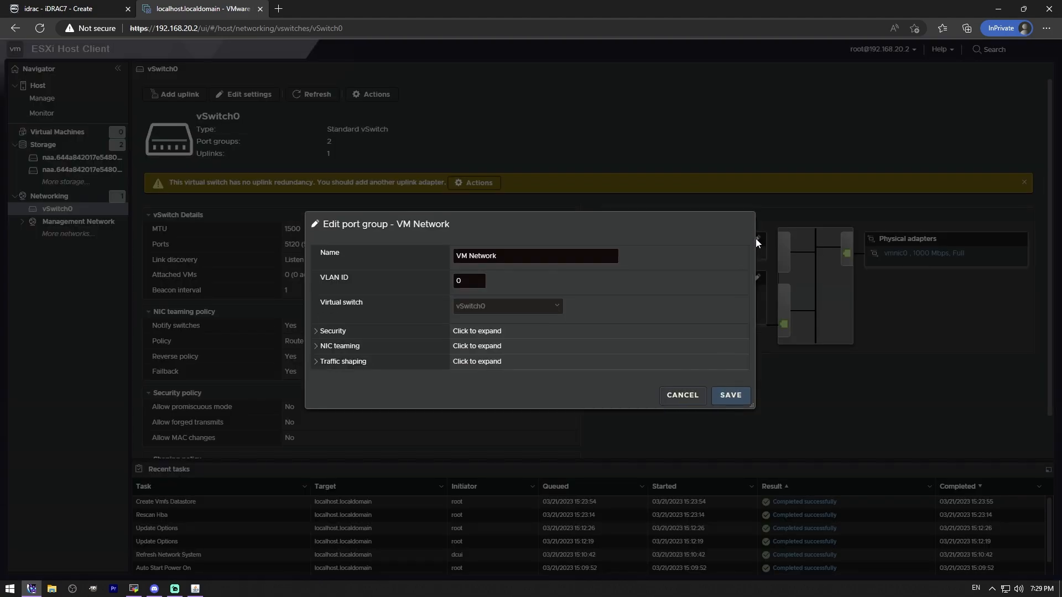
click(697, 405)
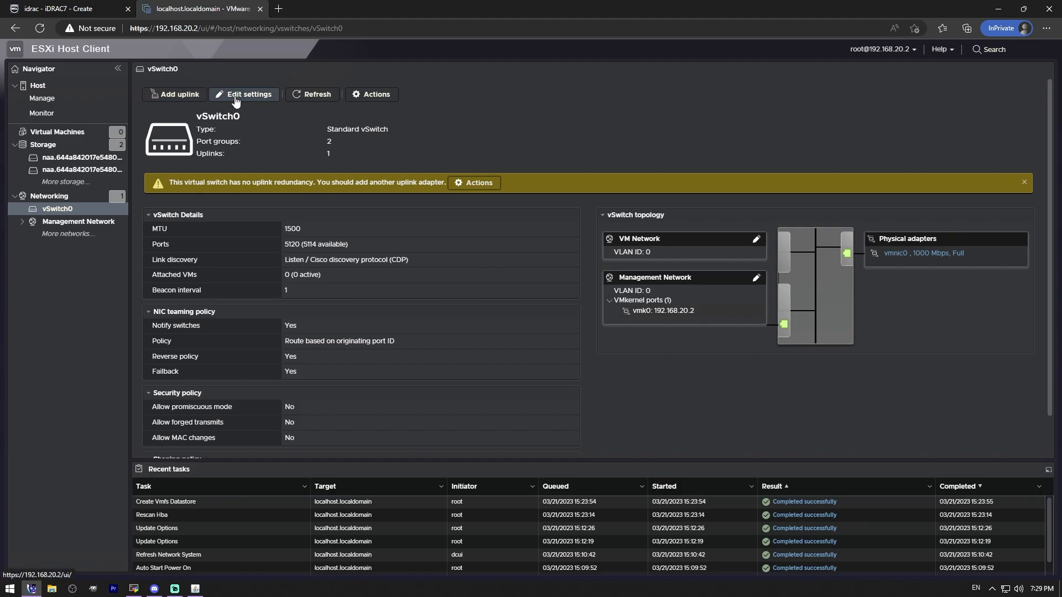
click(48, 196)
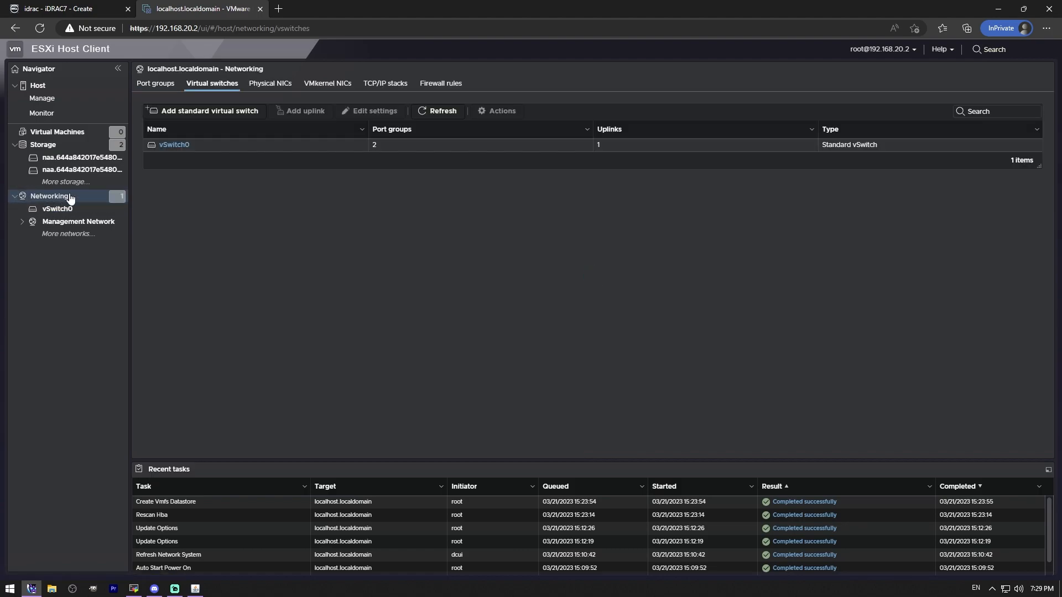
Step: Remove the VM Network port group and dismiss the notification
click(156, 86)
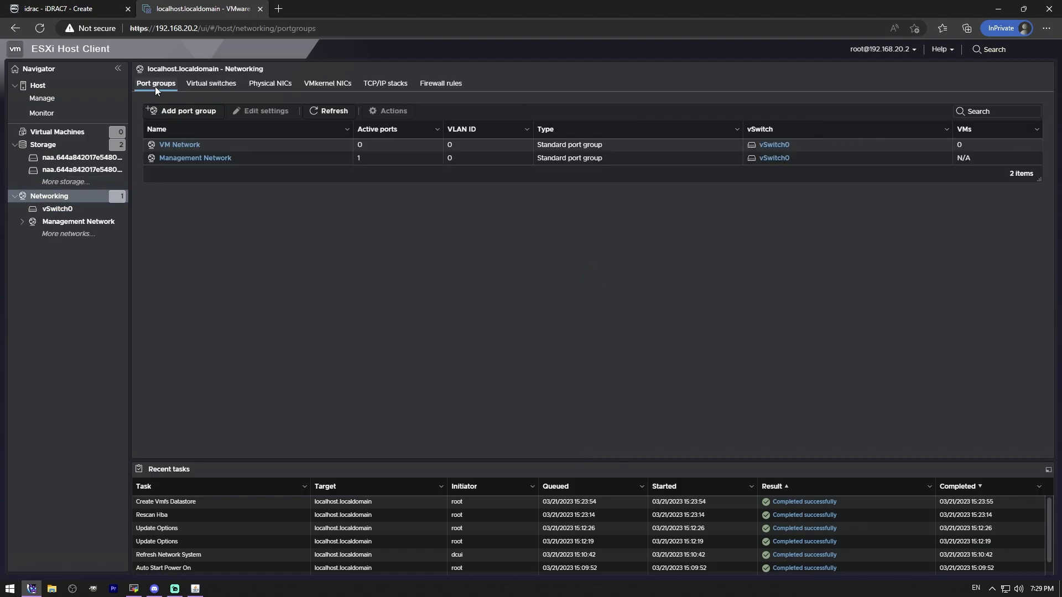
click(188, 146)
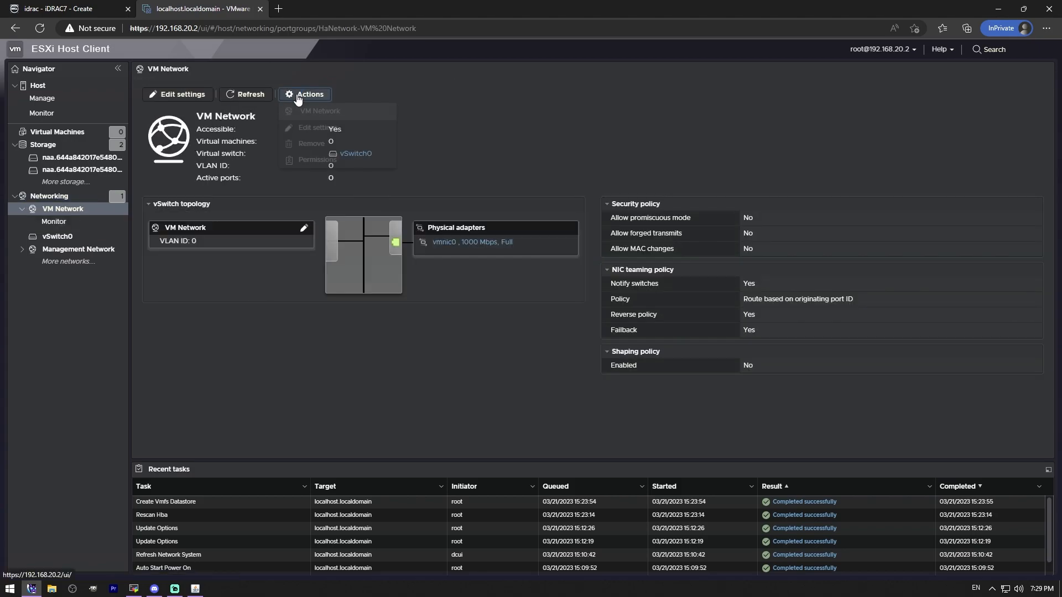
click(298, 95)
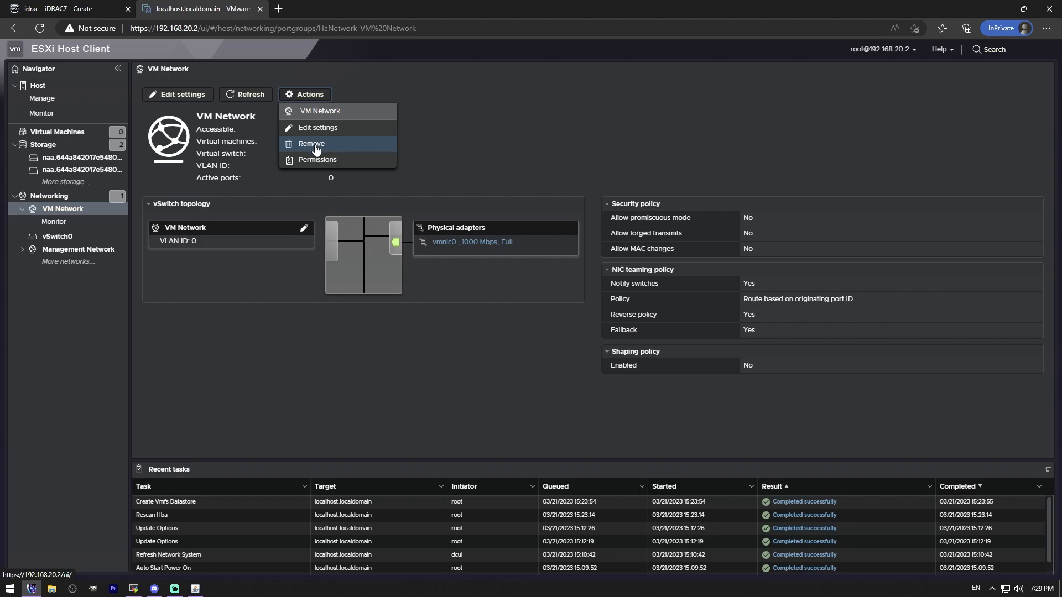
click(337, 147)
click(643, 353)
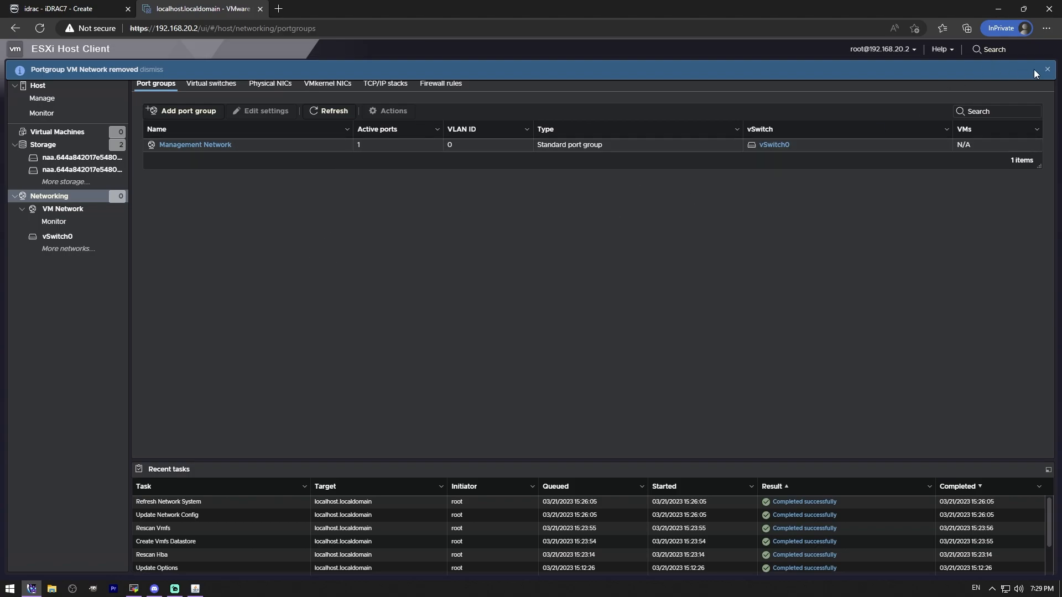
click(1048, 70)
Step: Check the physical NICs' link status, refreshing the list, and view the VMkernel NICs
click(271, 84)
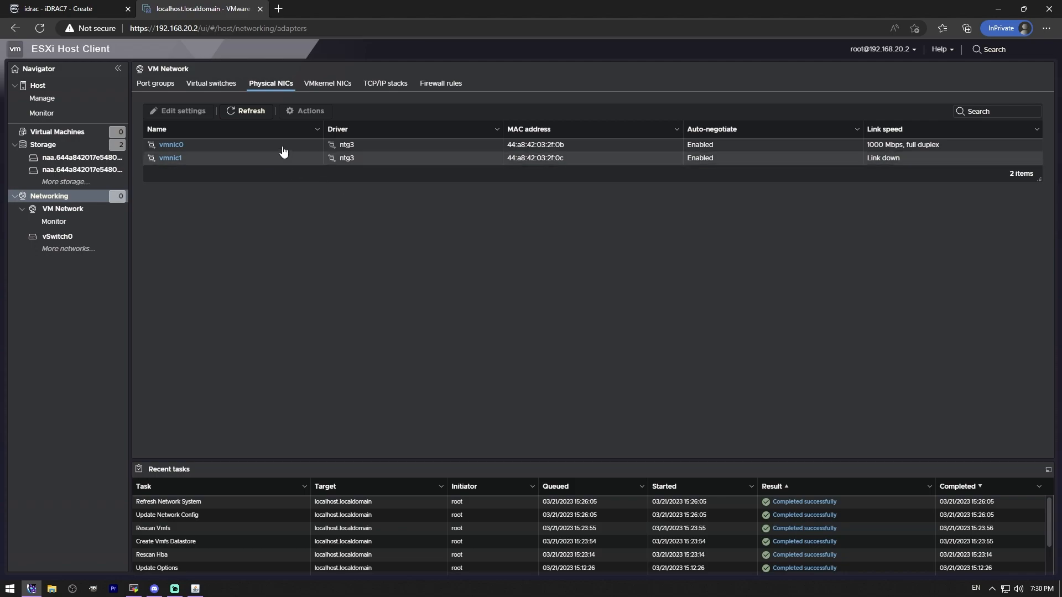
click(238, 112)
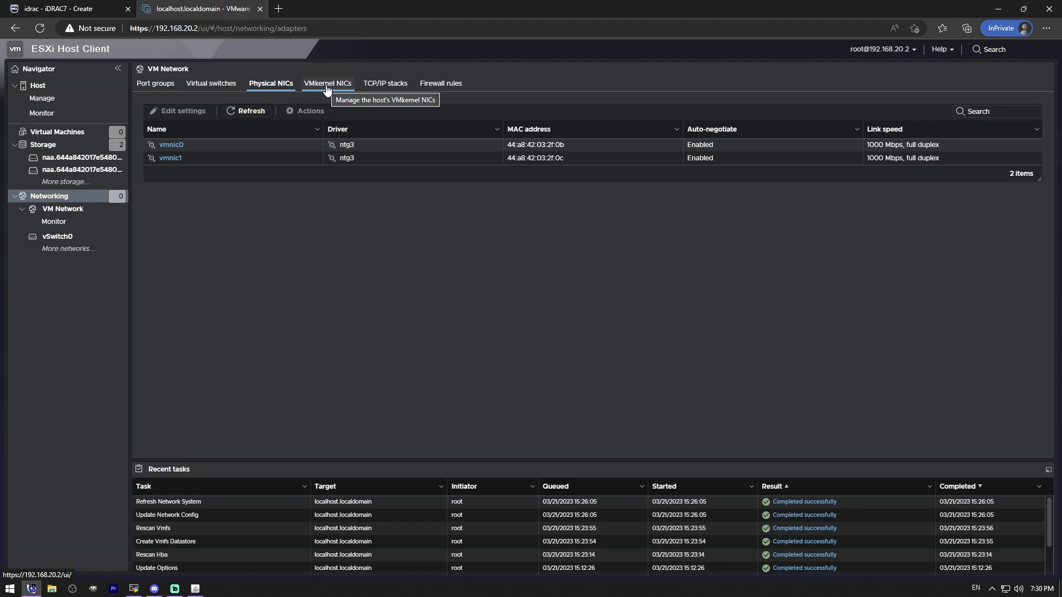
click(326, 86)
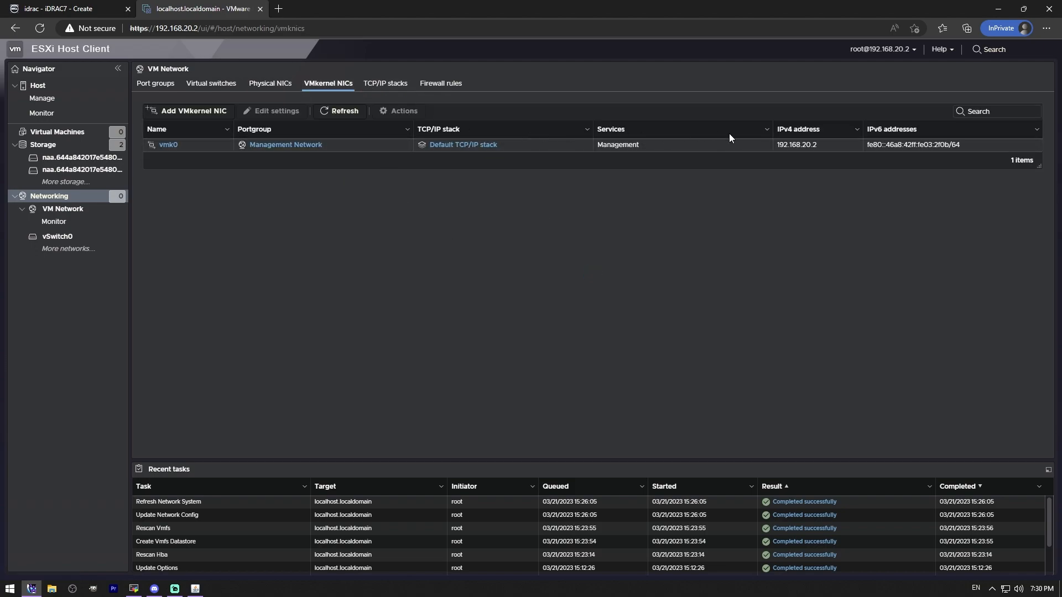
Step: Enable the vMotion service on the VMkernel NIC vmk0, save its settings, and dismiss the notification
click(169, 146)
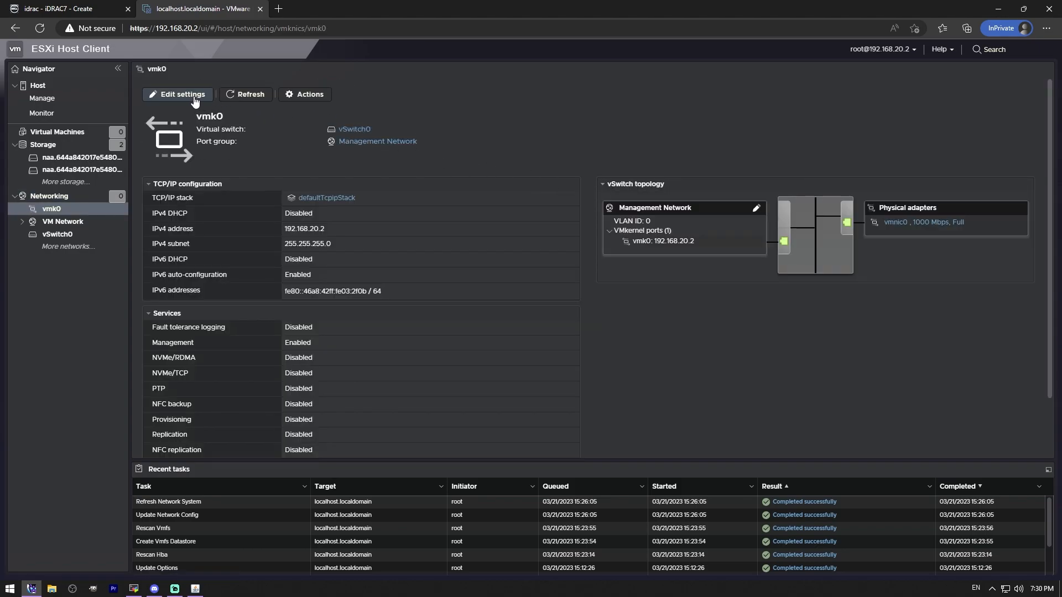
click(194, 96)
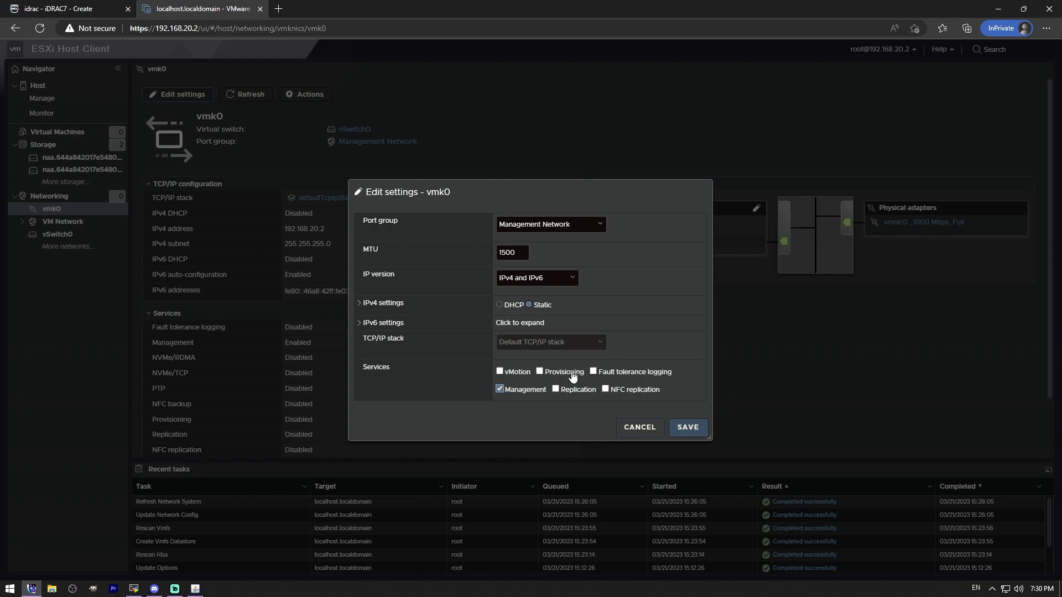
click(500, 371)
click(359, 303)
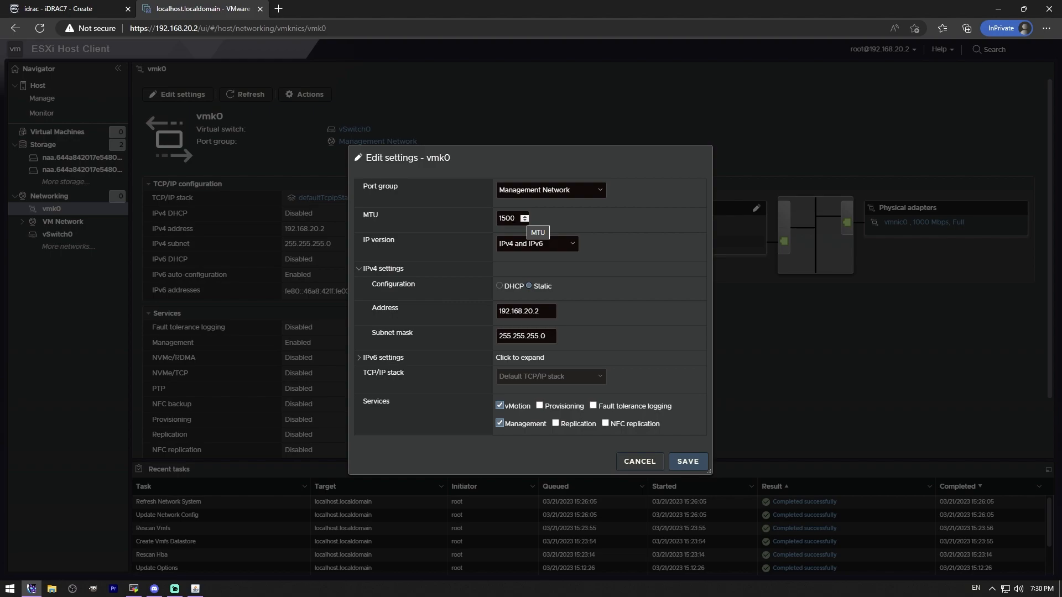
click(694, 465)
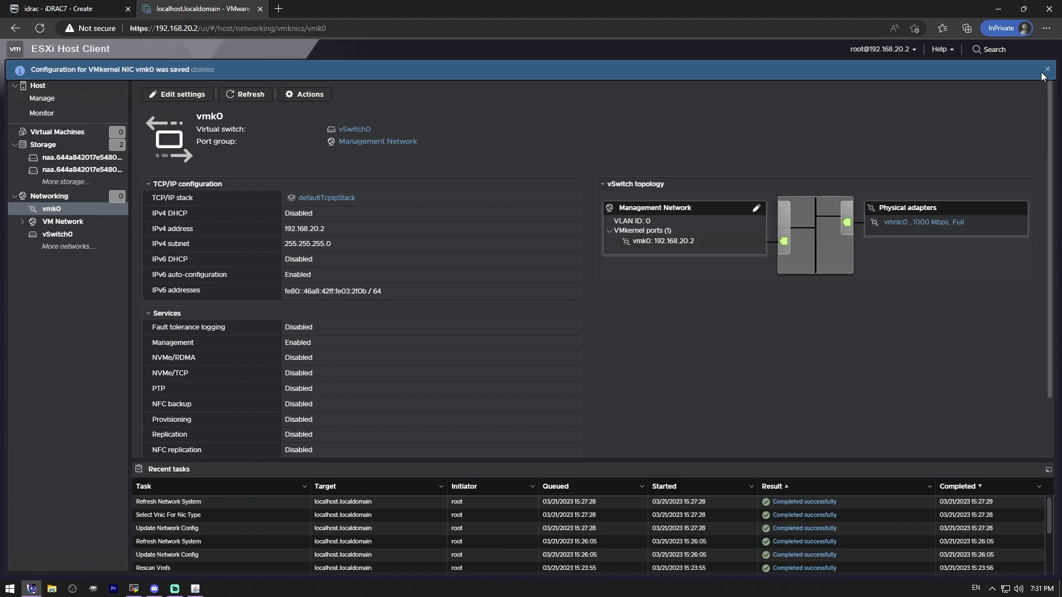
click(1049, 73)
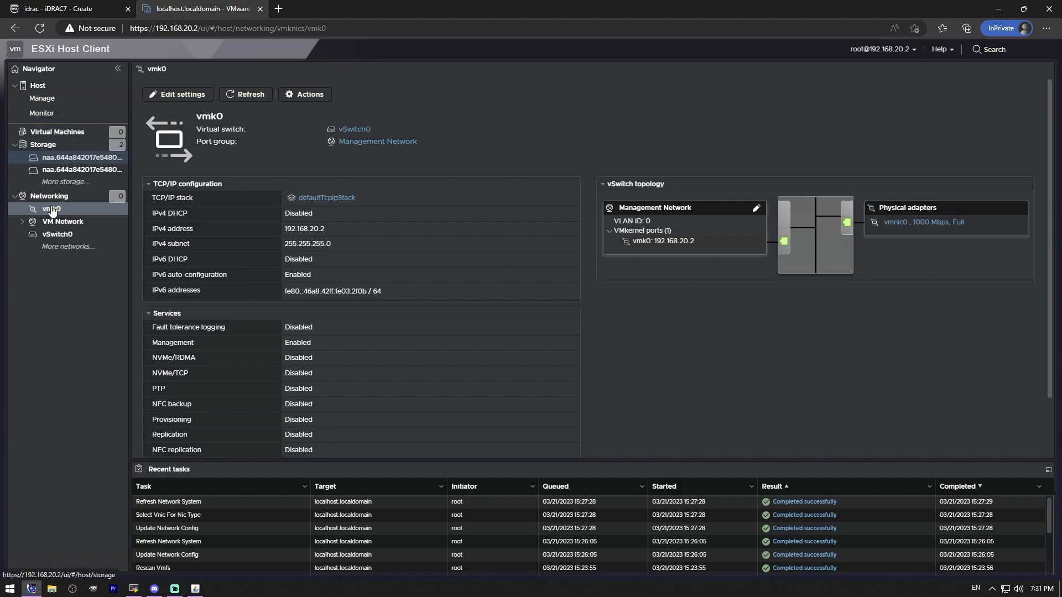
Step: Add a standard virtual switch named vmData with vmnic1 as its uplink, keeping the default link discovery and security settings
click(50, 196)
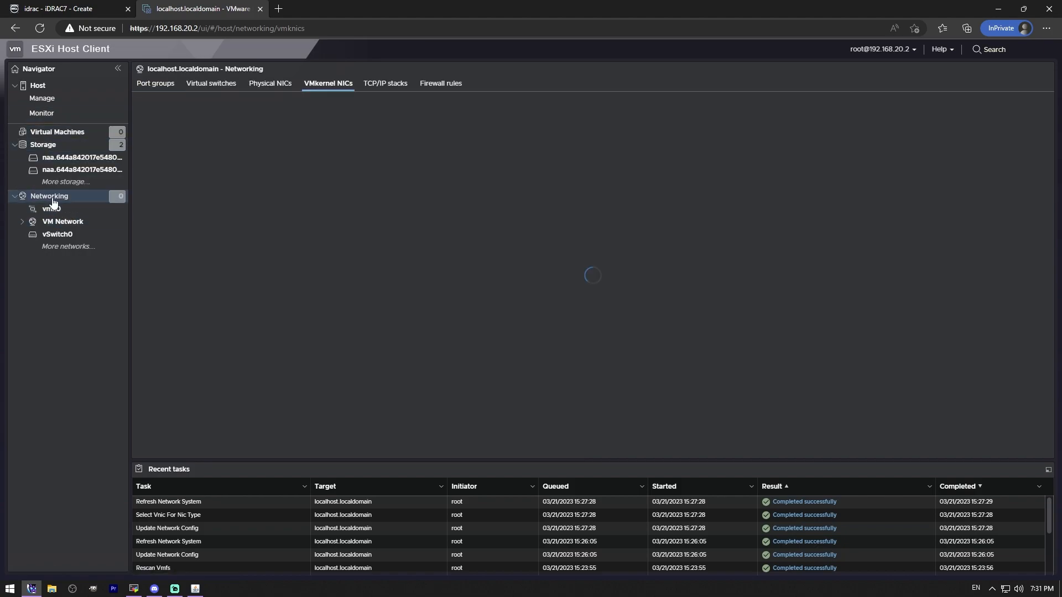
click(211, 84)
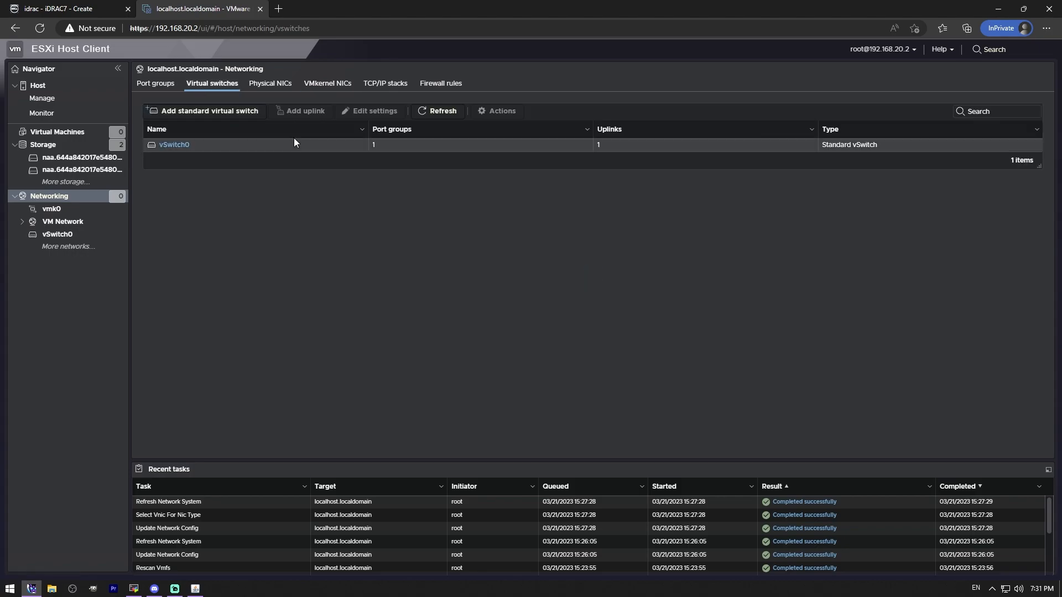
click(240, 112)
drag(479, 273, 401, 277)
text(vmData)
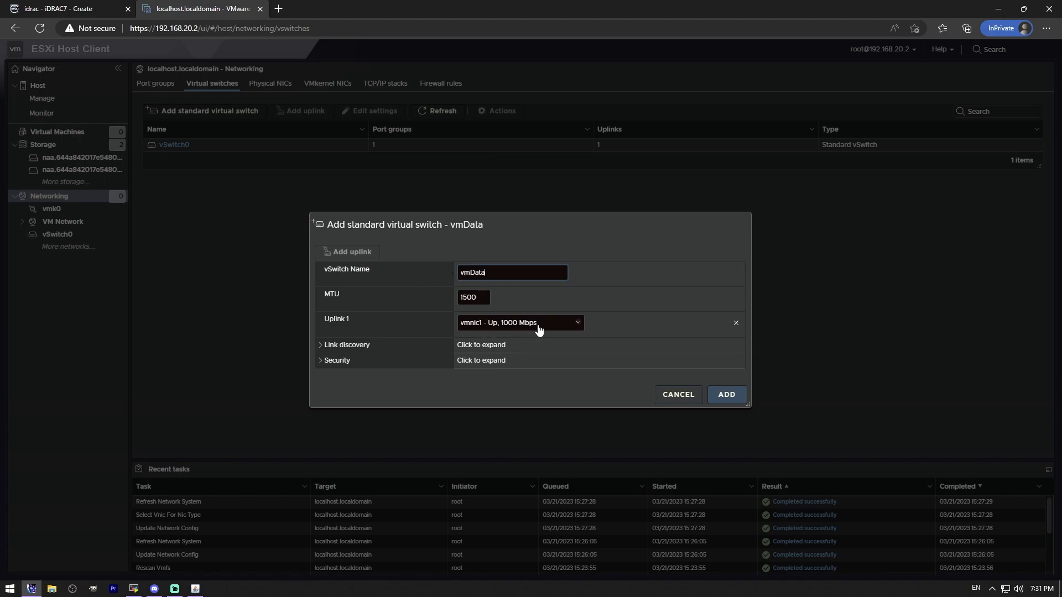
click(338, 345)
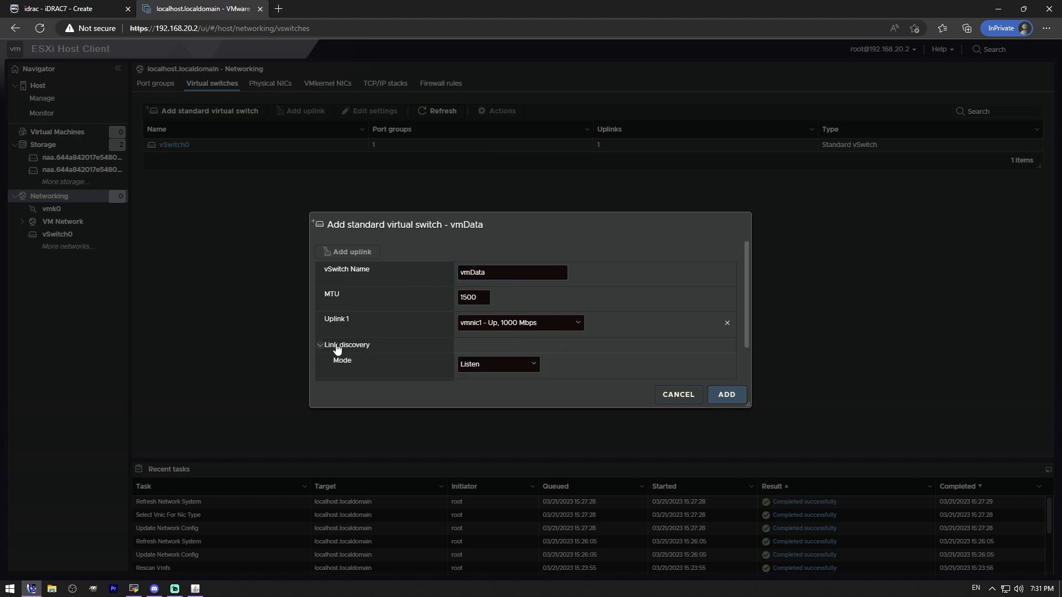
scroll(412, 328, down, 1)
click(354, 377)
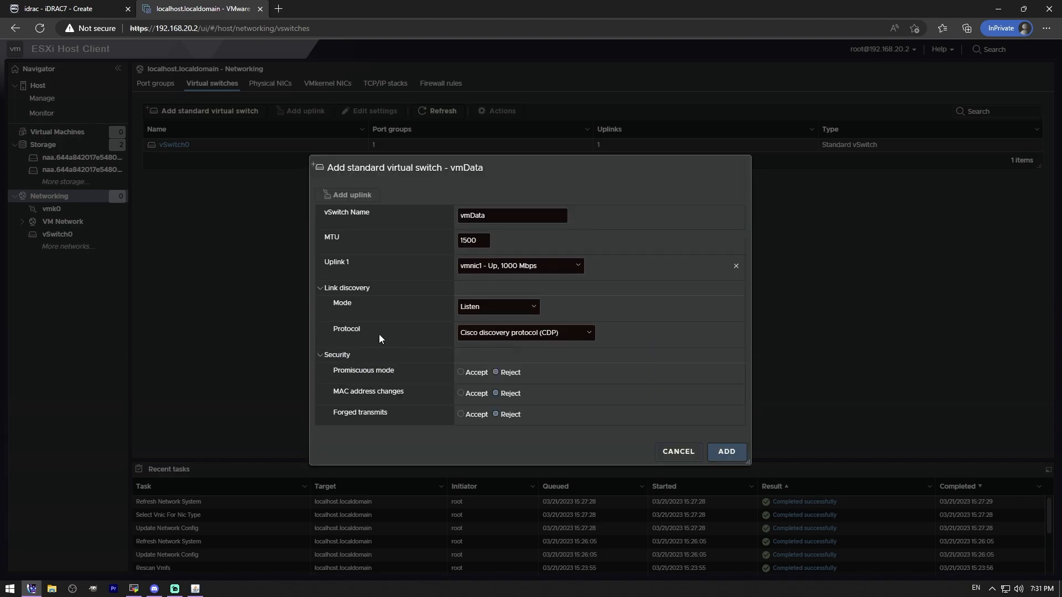
click(722, 452)
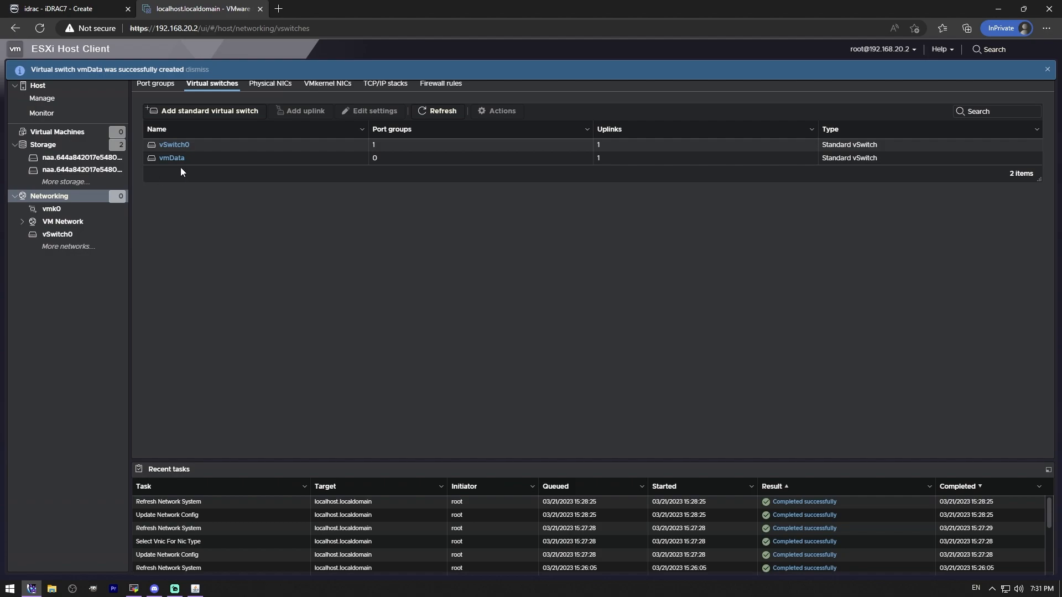
Step: Review the vmData virtual switch's details, edit settings and available actions, cancelling without changes
click(181, 160)
click(1048, 71)
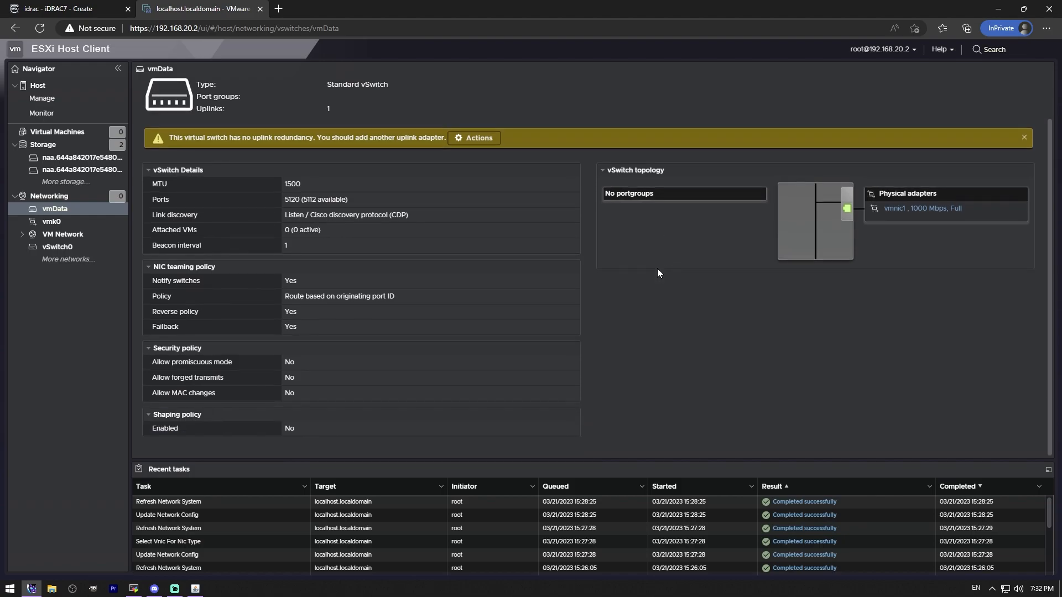
click(254, 98)
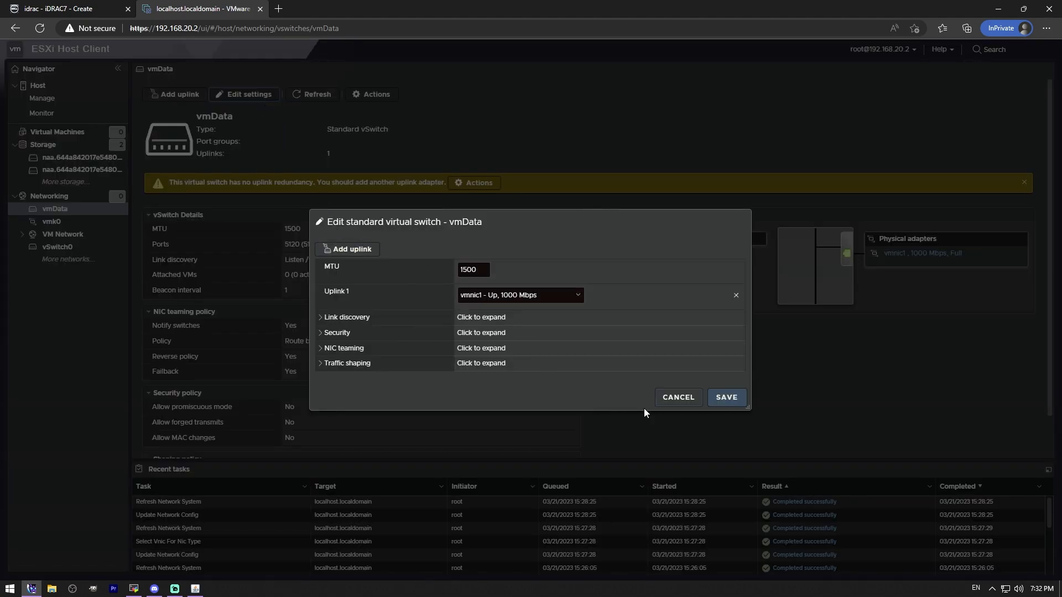
click(675, 397)
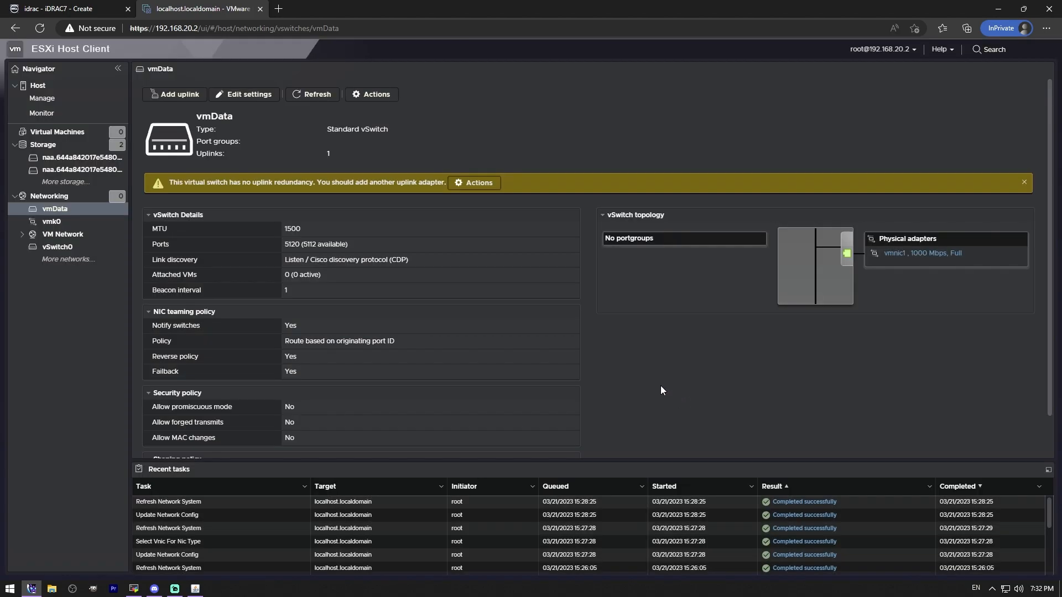
click(371, 94)
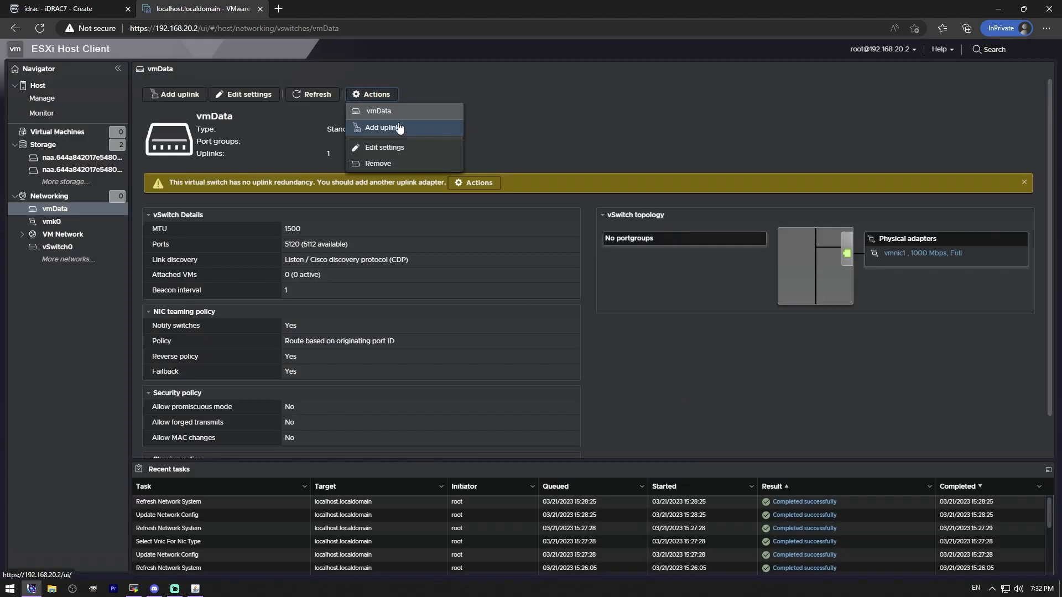
Step: Add a port group named vlan_30 with VLAN ID 30 on the vmData virtual switch
click(53, 197)
click(160, 84)
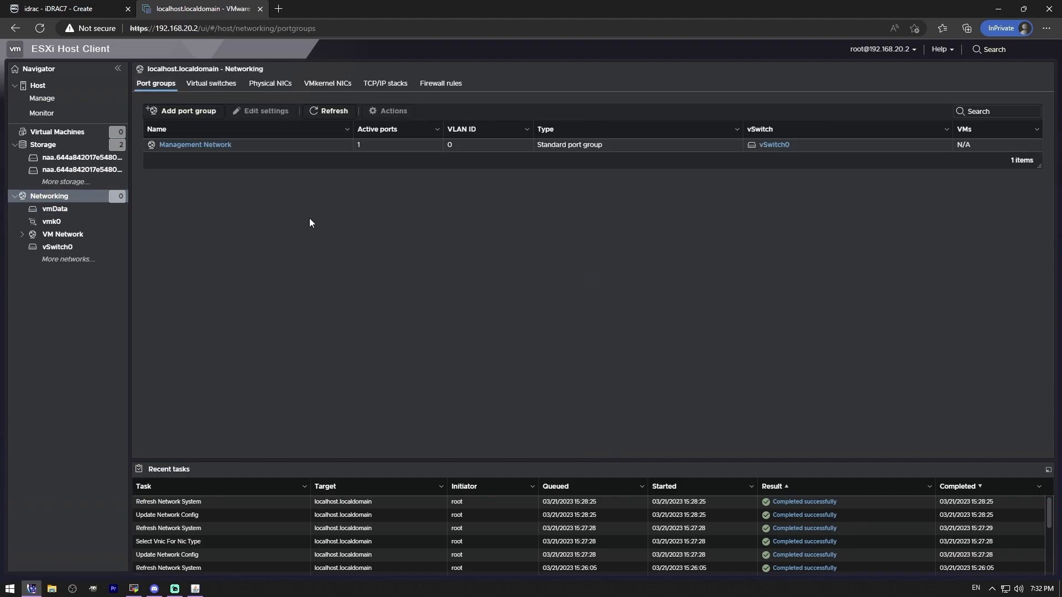
click(190, 111)
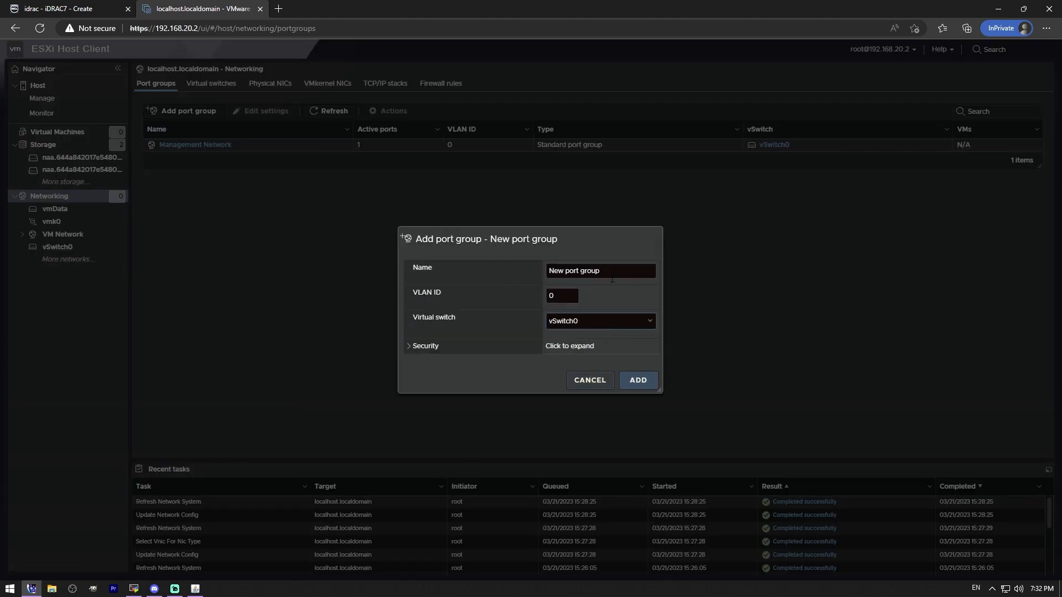
triple_click(612, 279)
text(VIan30)
key(BackSpace)
key(BackSpace)
text(_30)
key(Tab)
text(30)
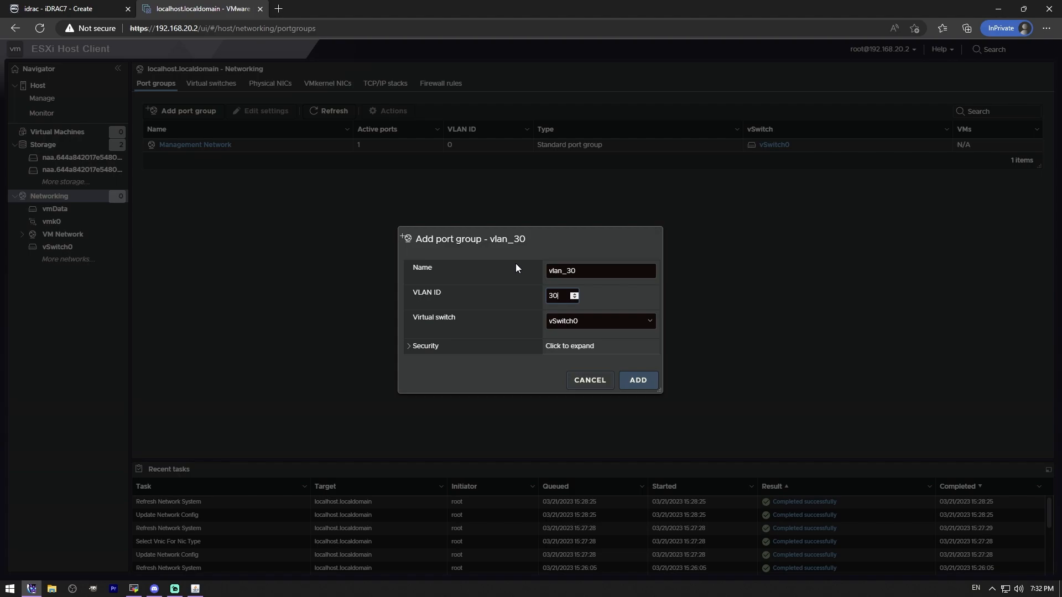
click(614, 321)
click(575, 344)
click(643, 381)
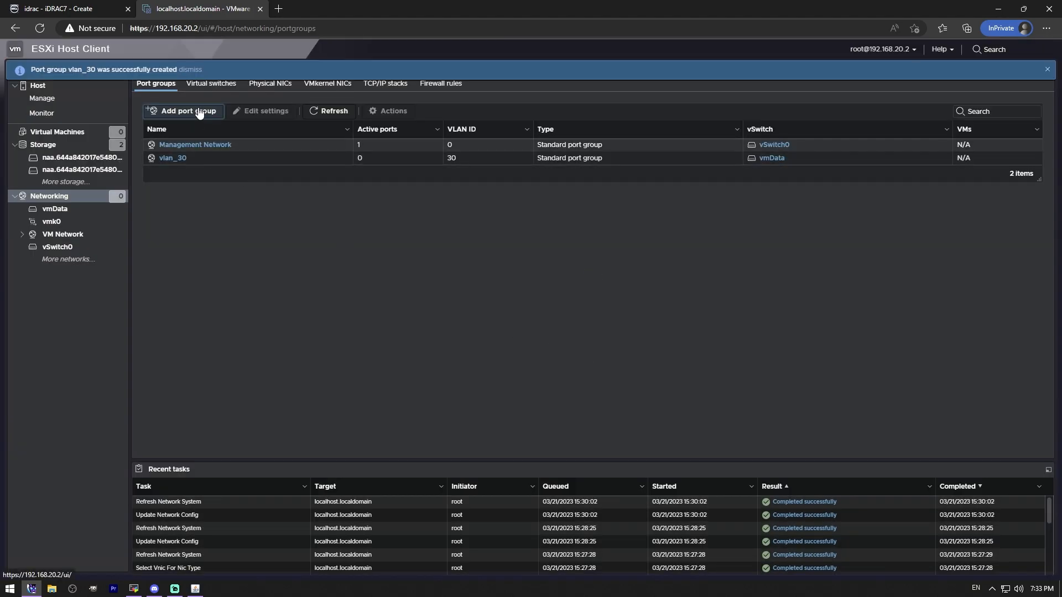
Step: Add a port group named vlan_31 with VLAN ID 31 on the vmData virtual switch
click(188, 112)
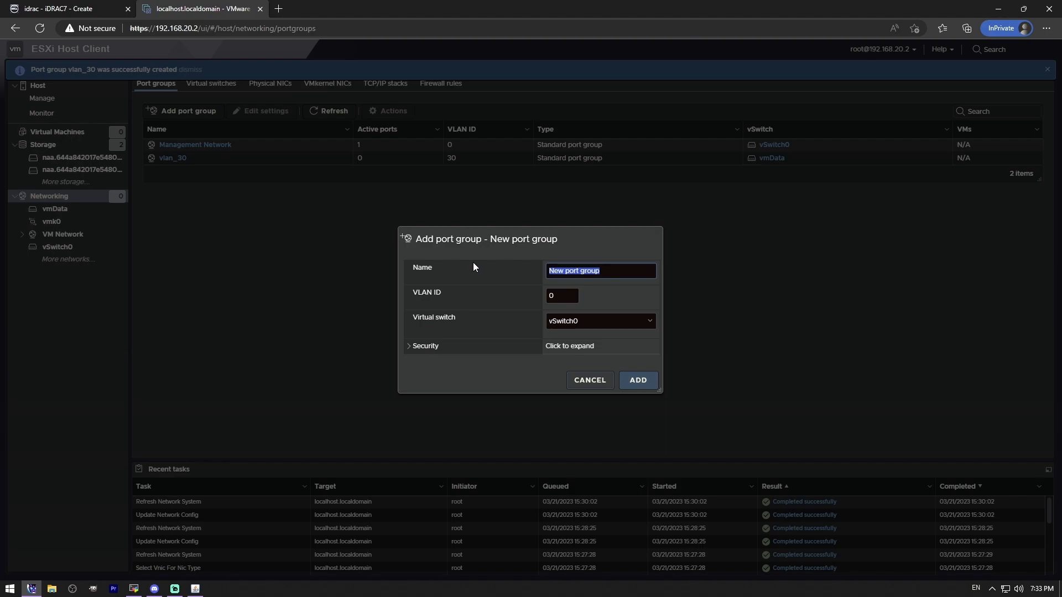
text(vlan_31)
key(Tab)
text(3)
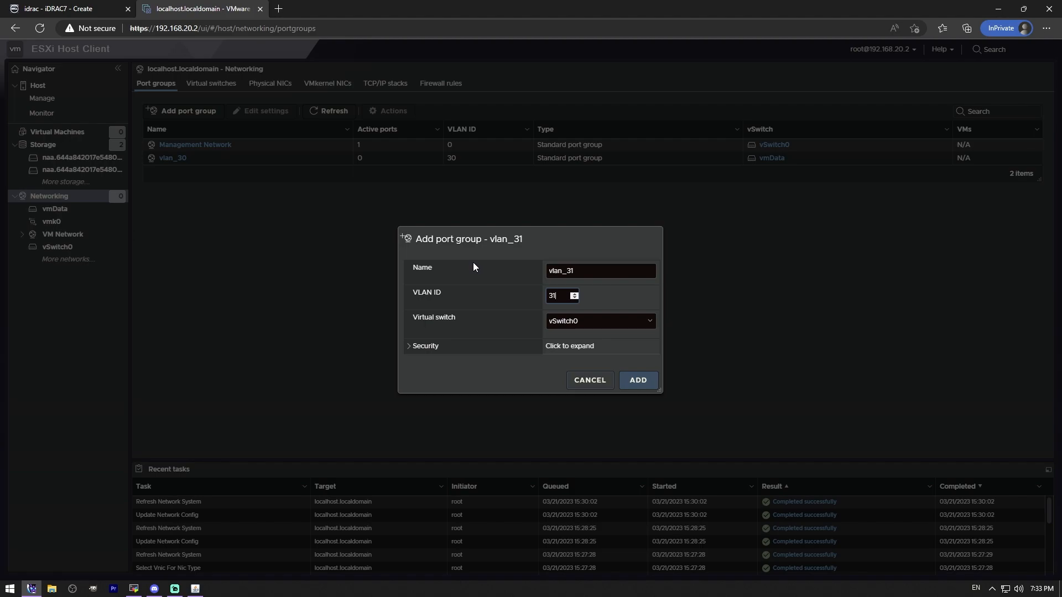
click(581, 322)
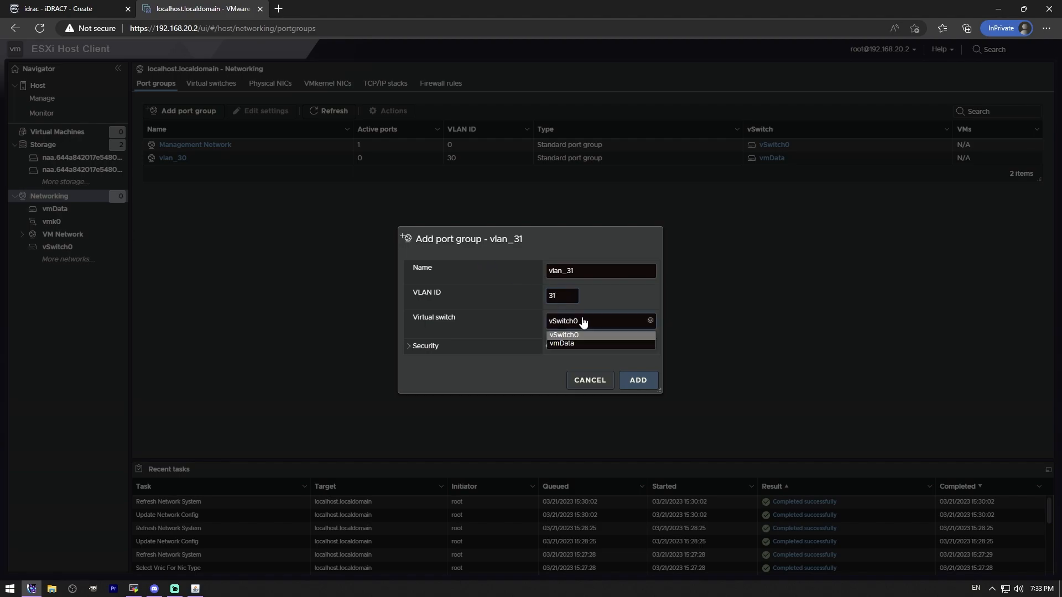
click(575, 343)
click(637, 384)
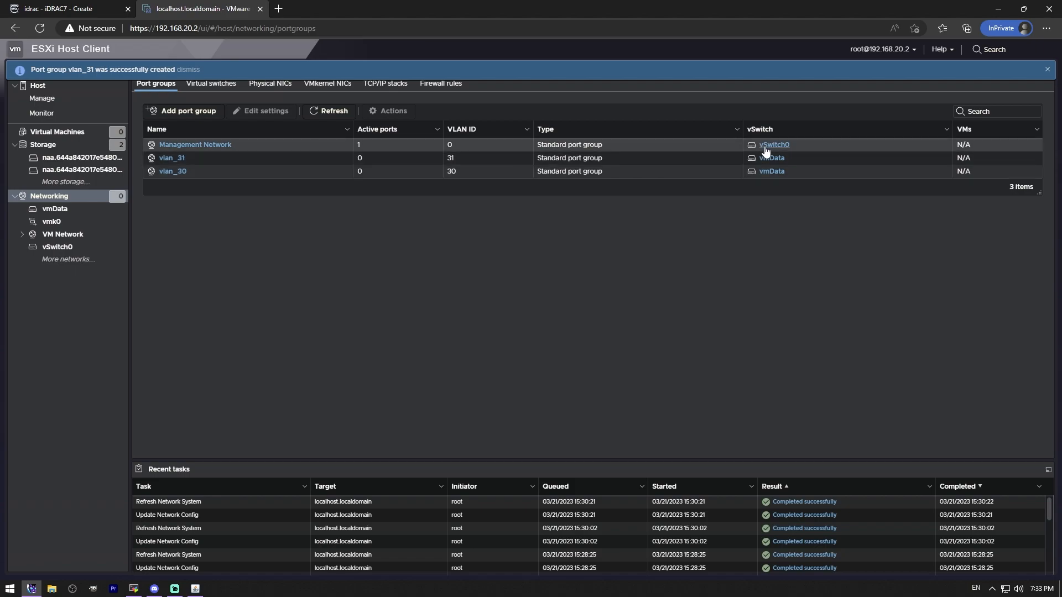
Step: Review the vmData virtual switch's topology with its port groups and physical adapter
click(772, 160)
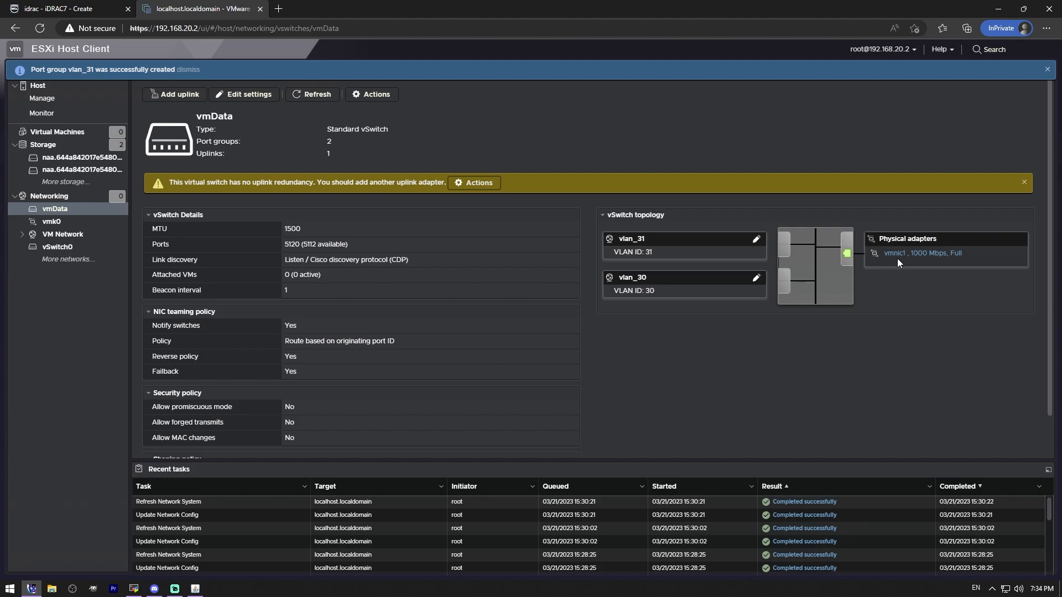
scroll(713, 392, down, 2)
scroll(713, 392, up, 2)
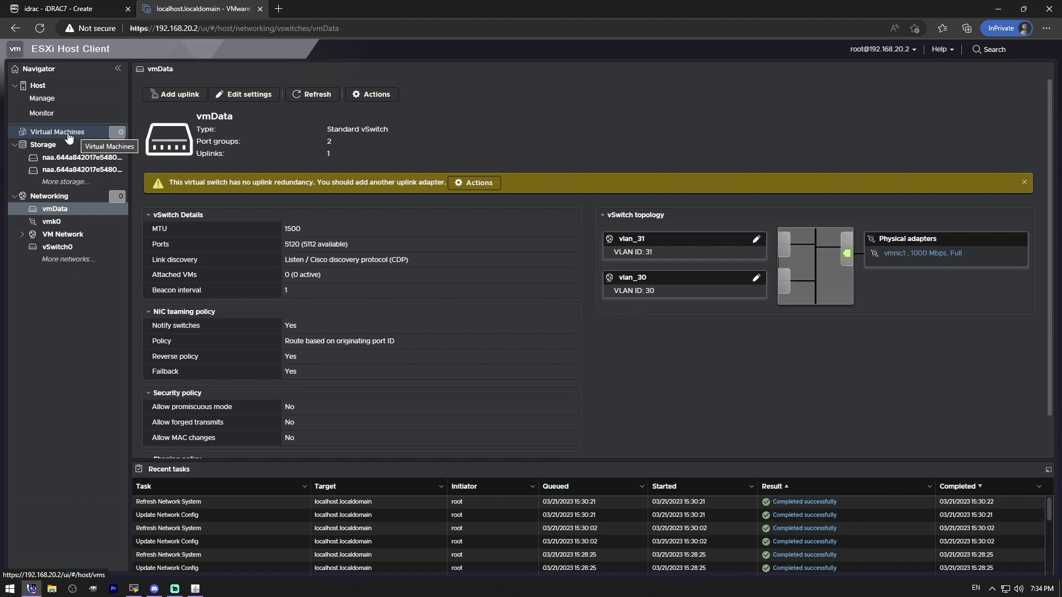
Step: Show the host's virtual machines list and collapse the Networking and Storage branches in the navigator
click(77, 135)
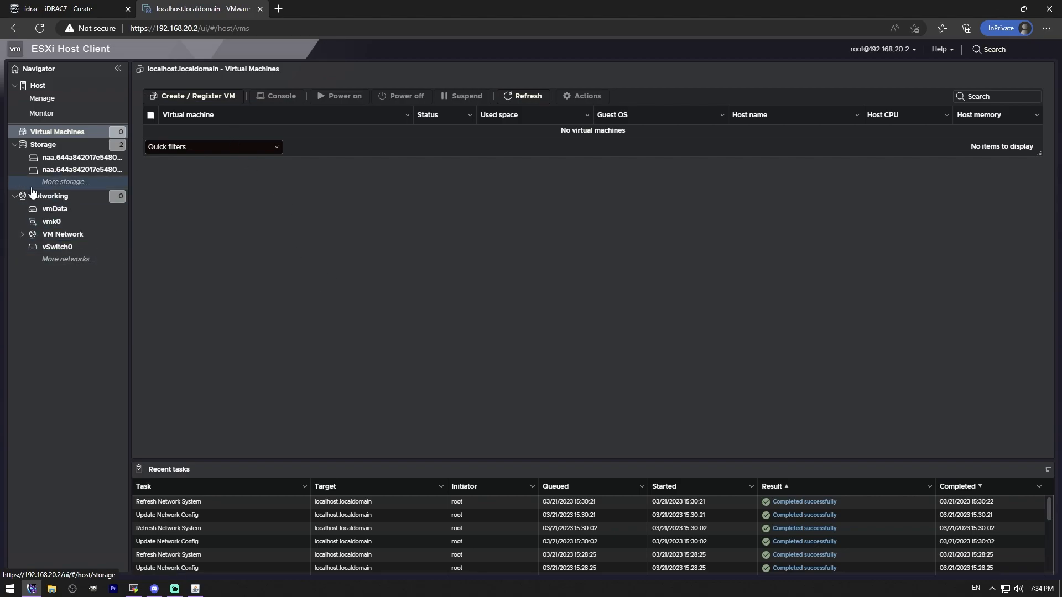
click(14, 196)
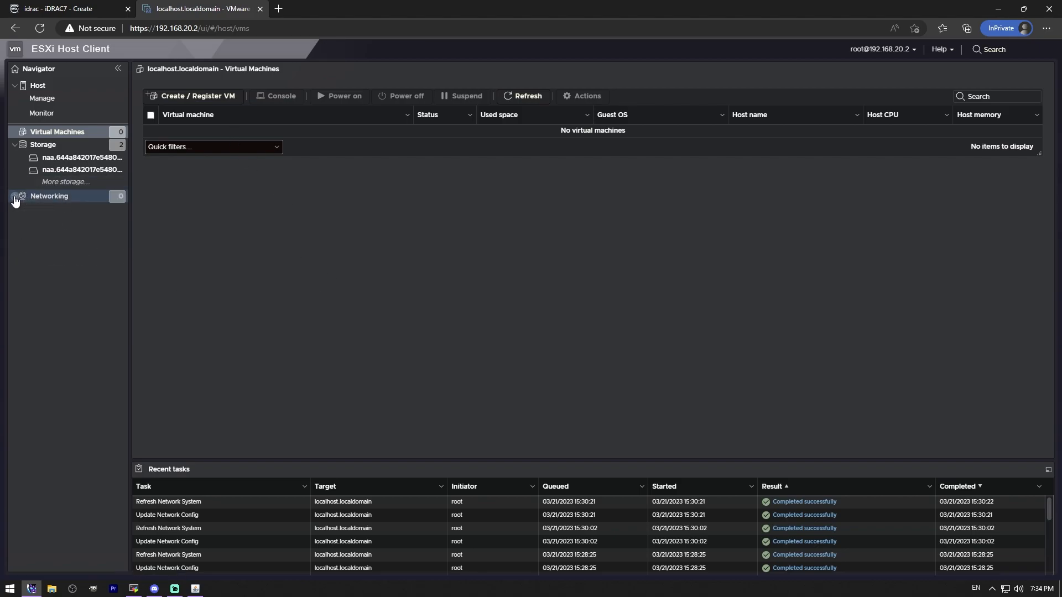
click(15, 145)
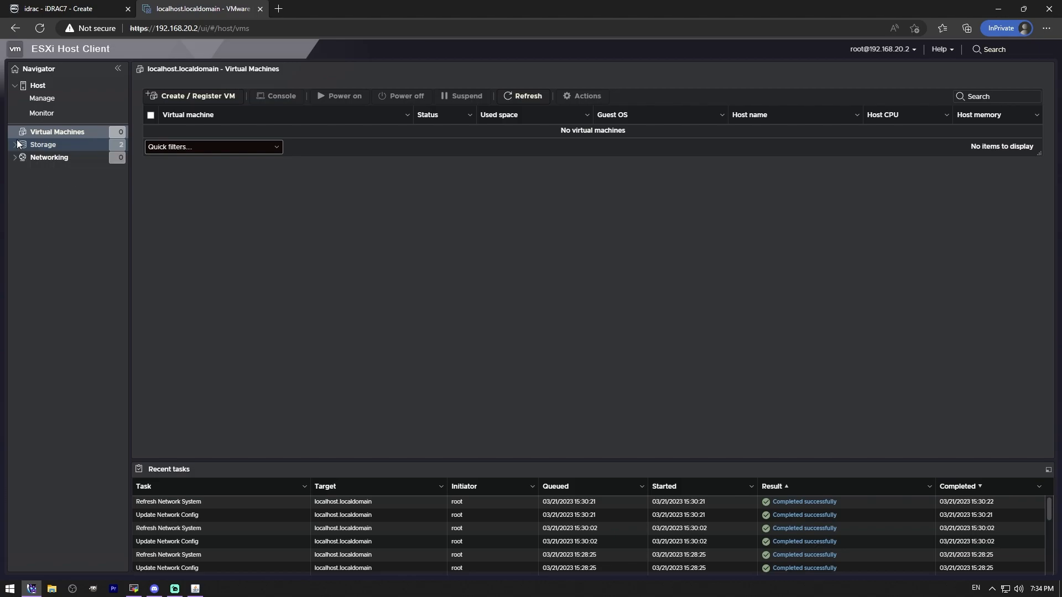